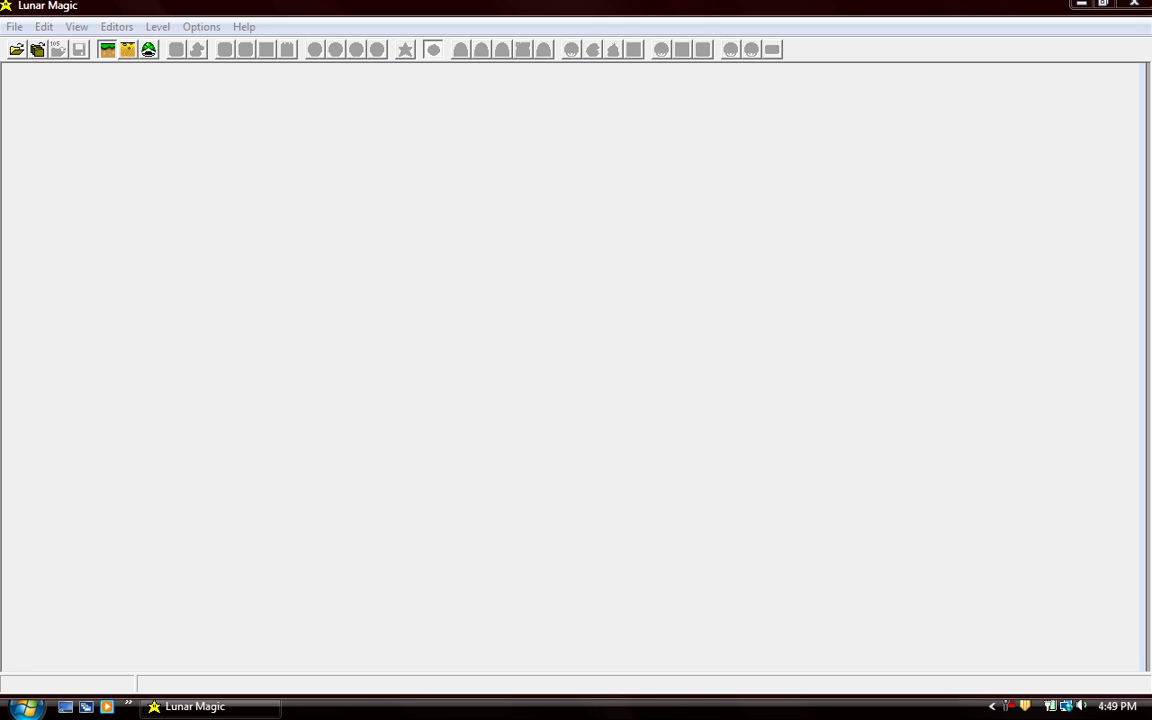
Open the SMC ROM from the Roms\Tut folder so level 105 loads in the editor
key("alt+f")
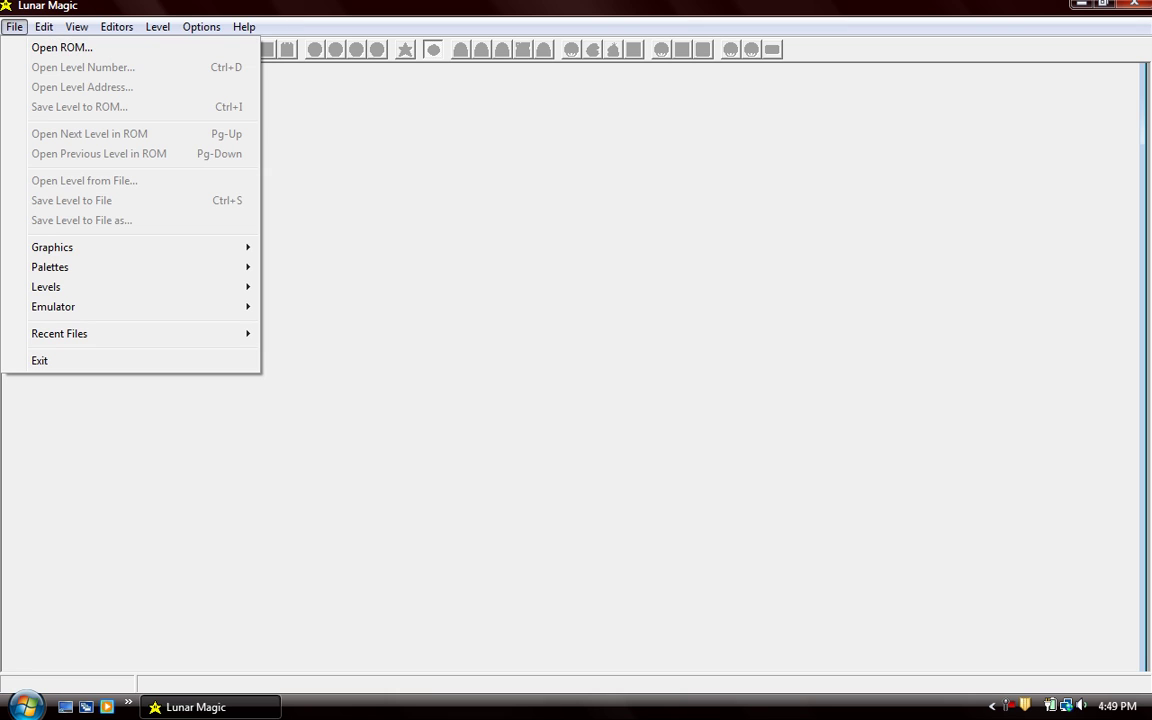
key("Down")
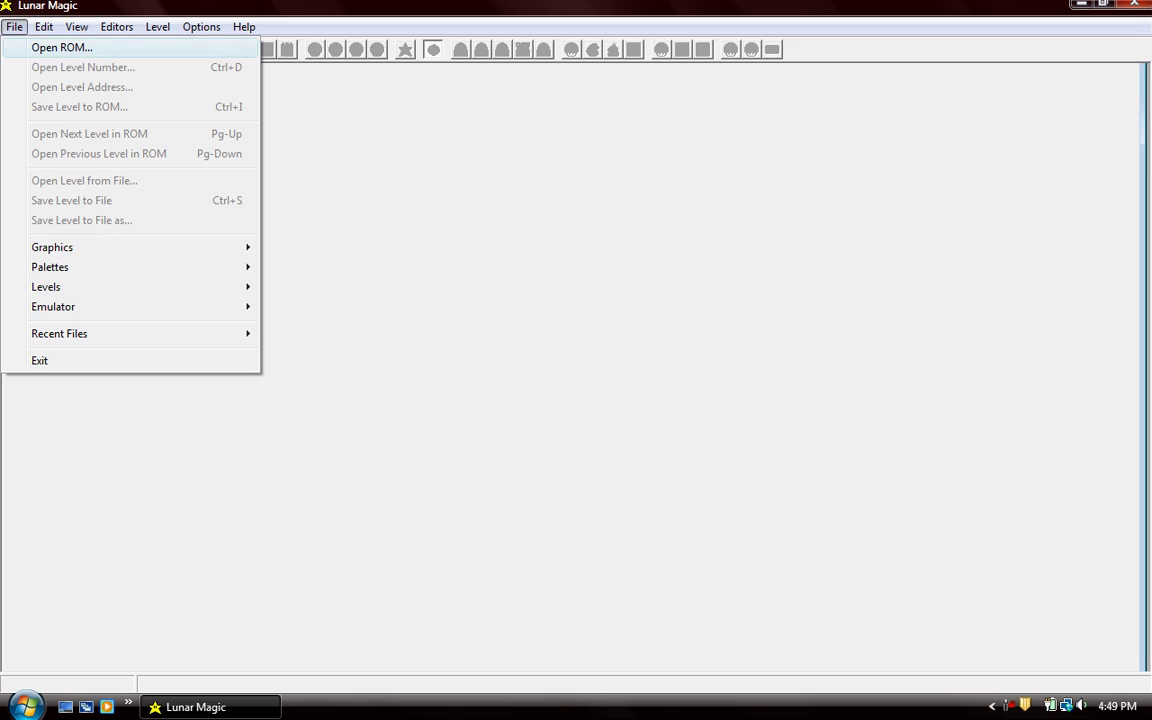
key("Return")
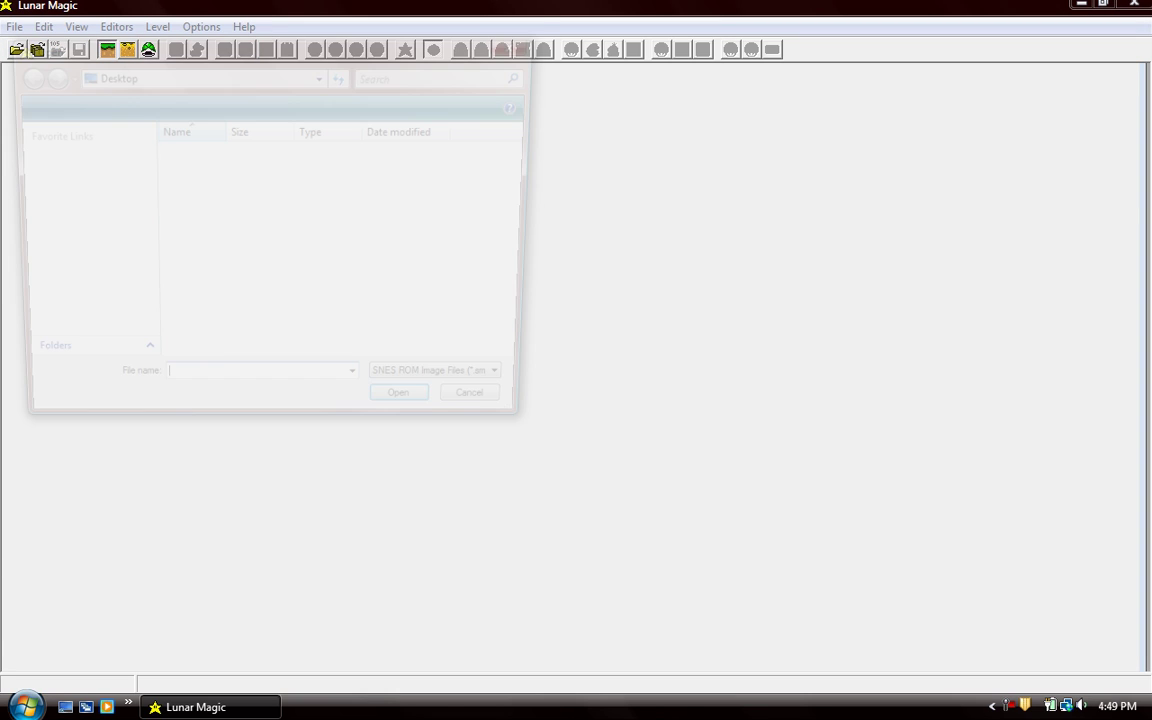
scroll(250, 255, "down", 3)
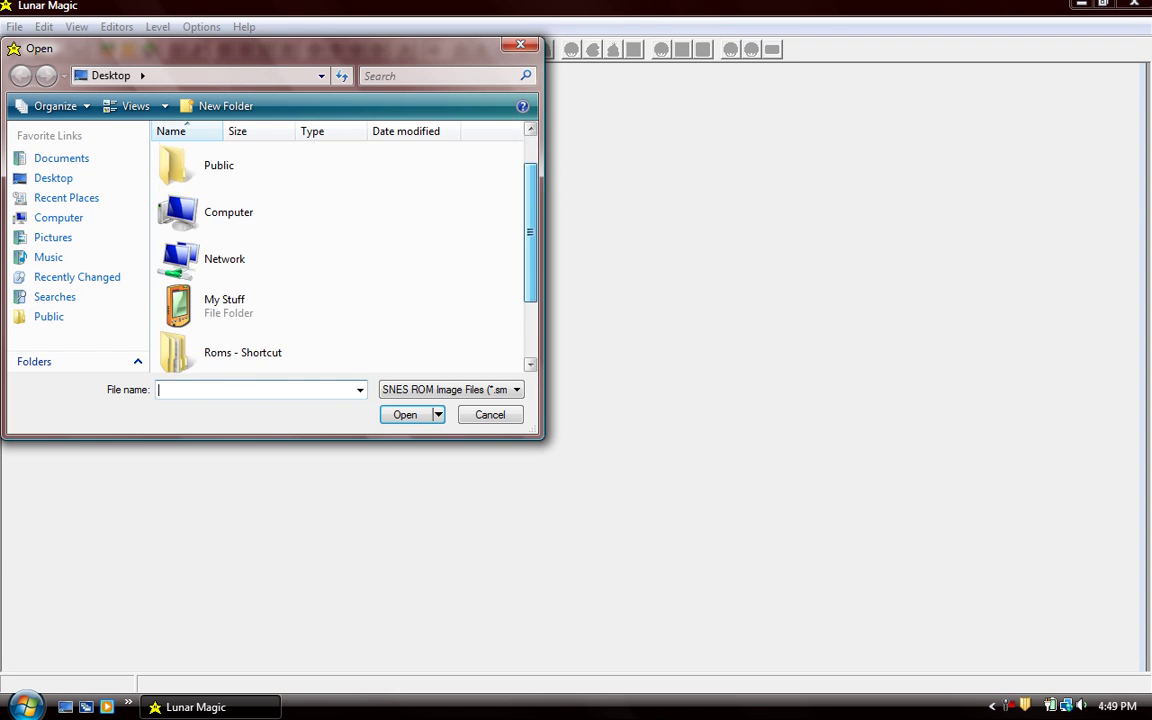
double_click(250, 255)
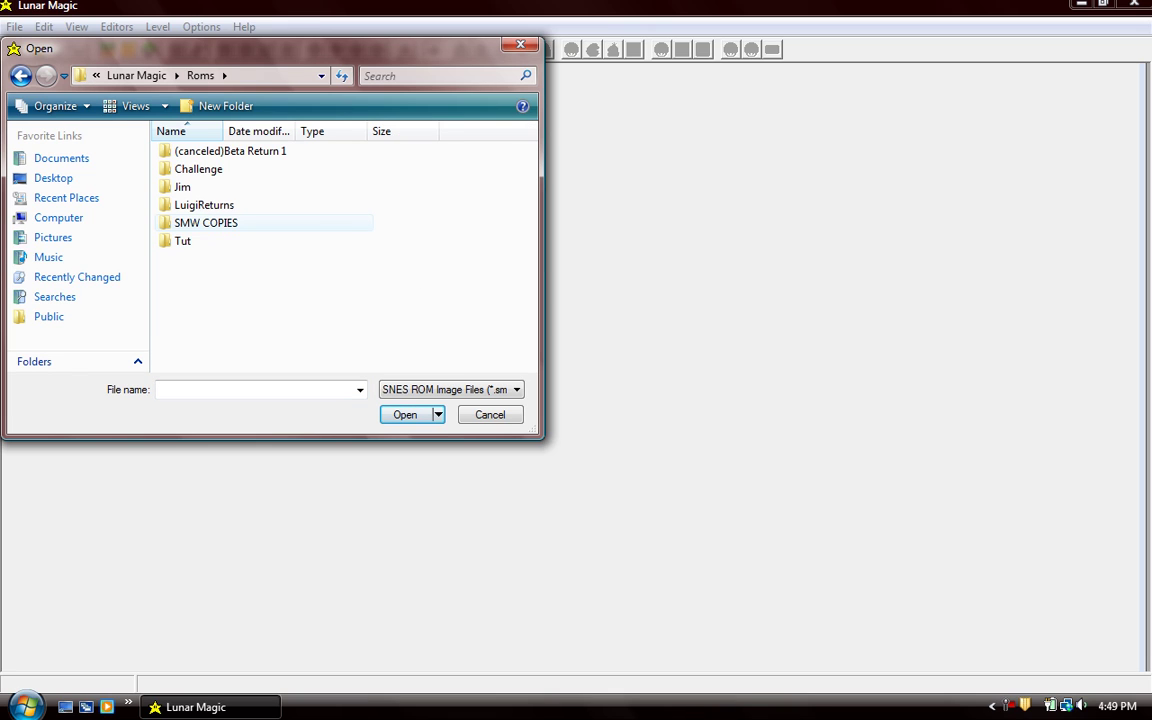
double_click(182, 241)
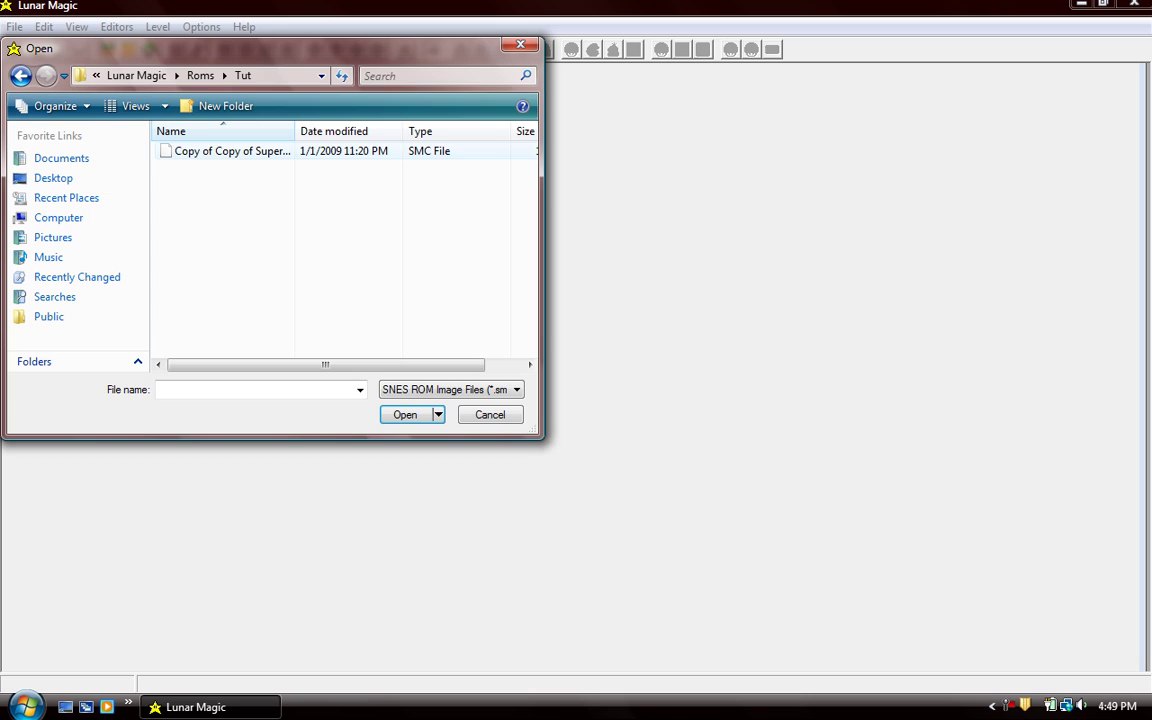
double_click(230, 153)
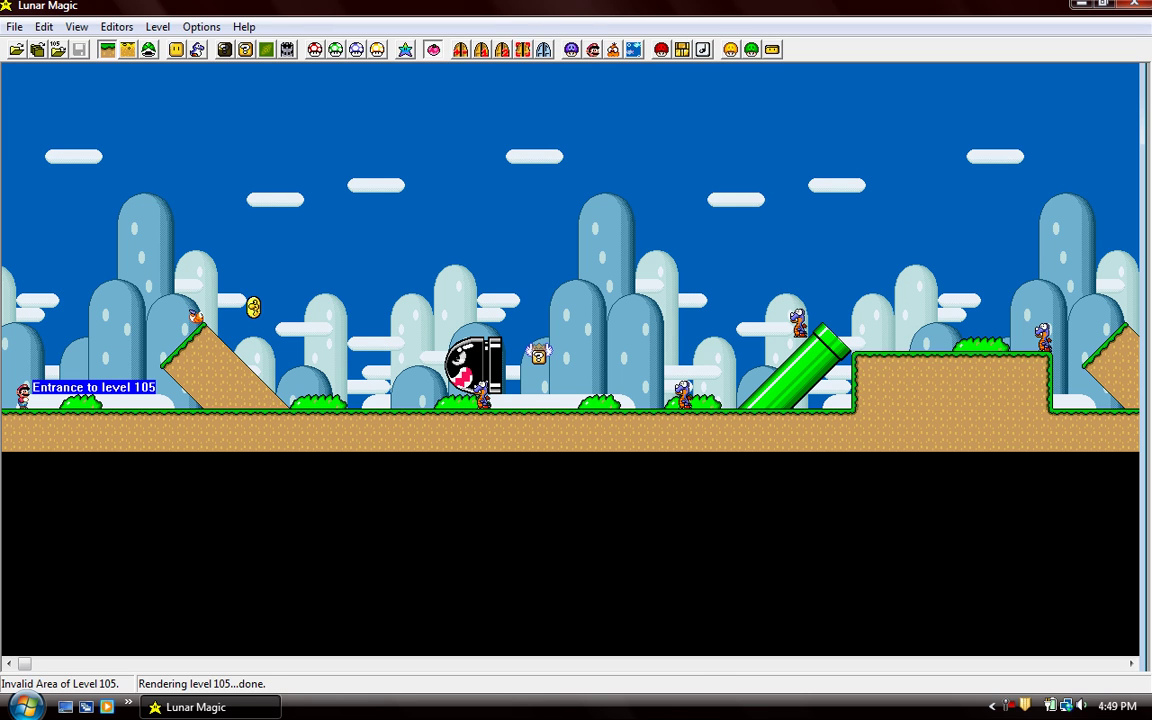
mouse_move(24, 663)
left_mouse_down()
mouse_move(982, 663)
mouse_move(24, 663)
left_mouse_up()
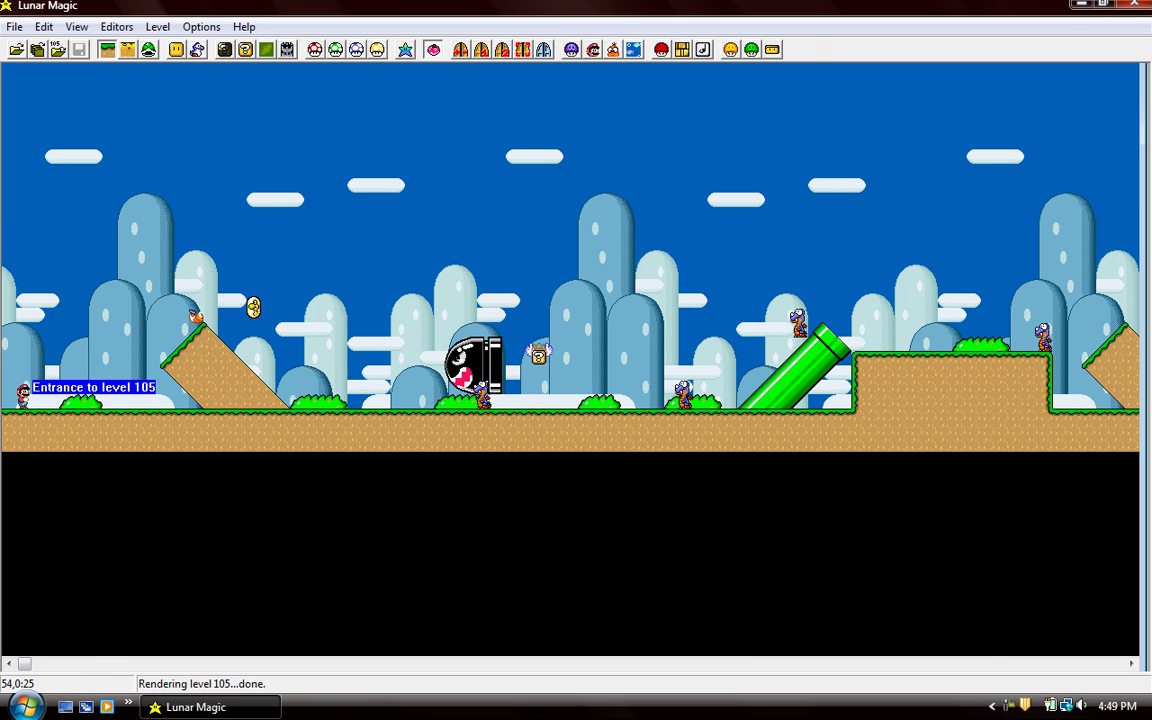
Open the Overworld Editor and scroll down to the lower-left submap
left_click(266, 49)
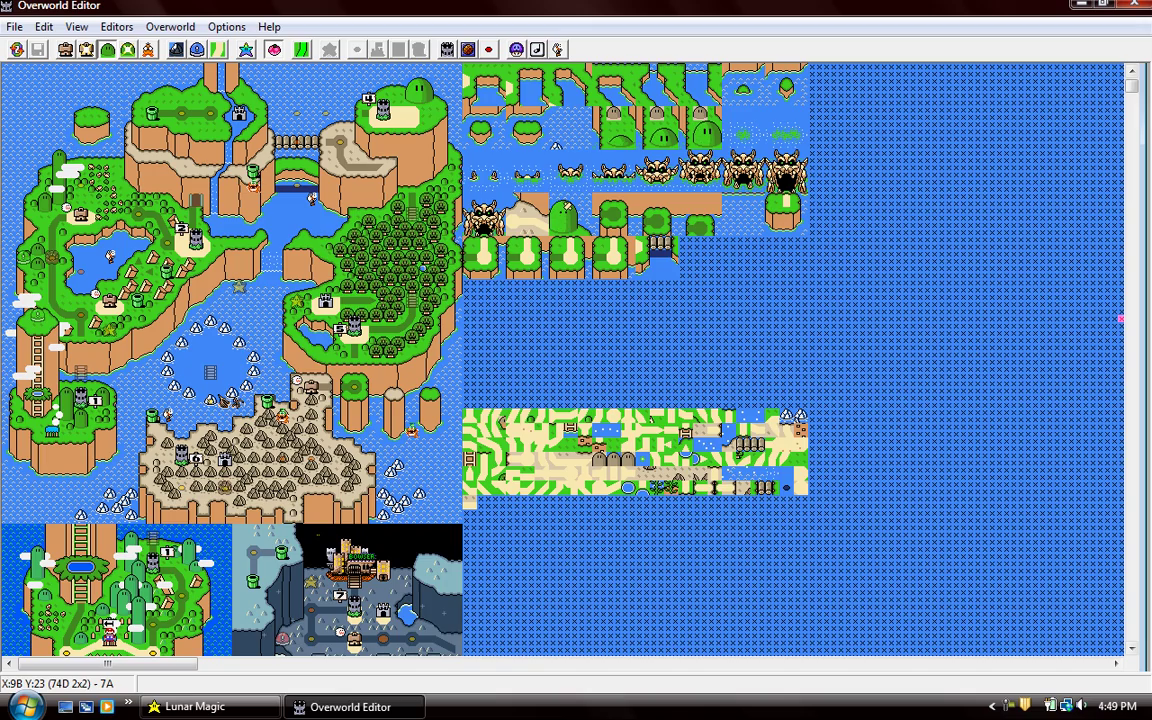
scroll(563, 360, "down", 2)
scroll(563, 360, "down", 5)
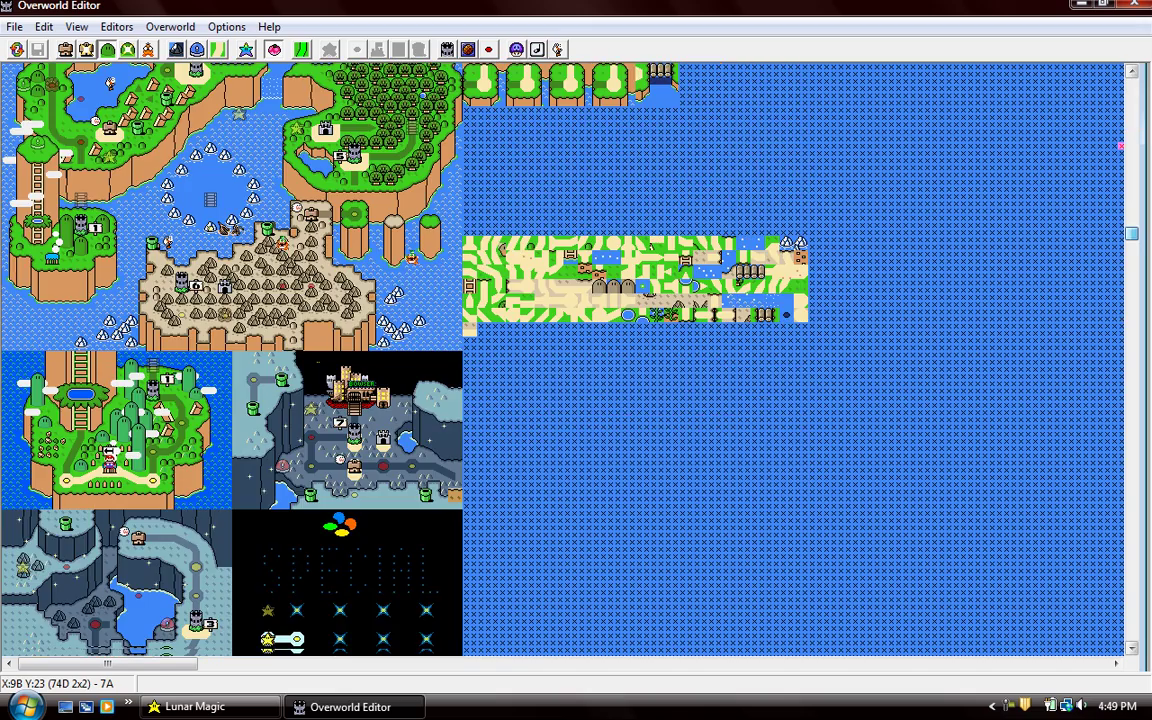
scroll(563, 360, "down", 1)
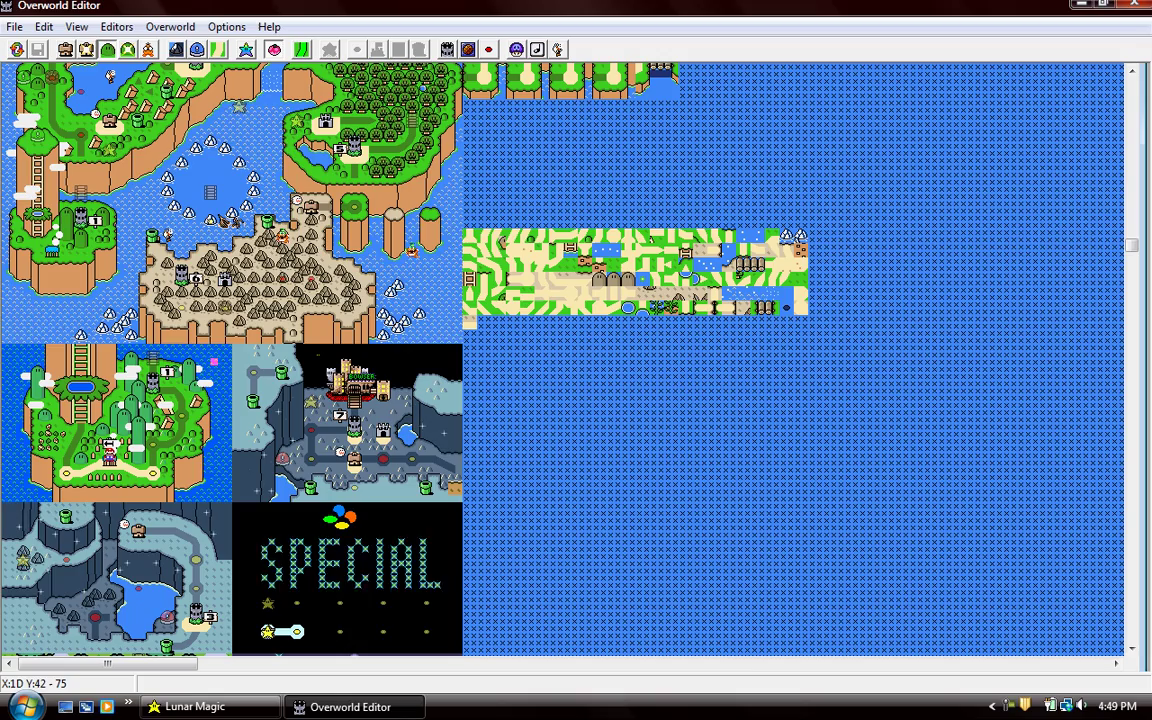
Drag the island's tile blocks, including the 64-tile and 5x5 blocks, off the island
left_click_drag(228, 347, 226, 406)
left_click_drag(167, 444, 130, 452)
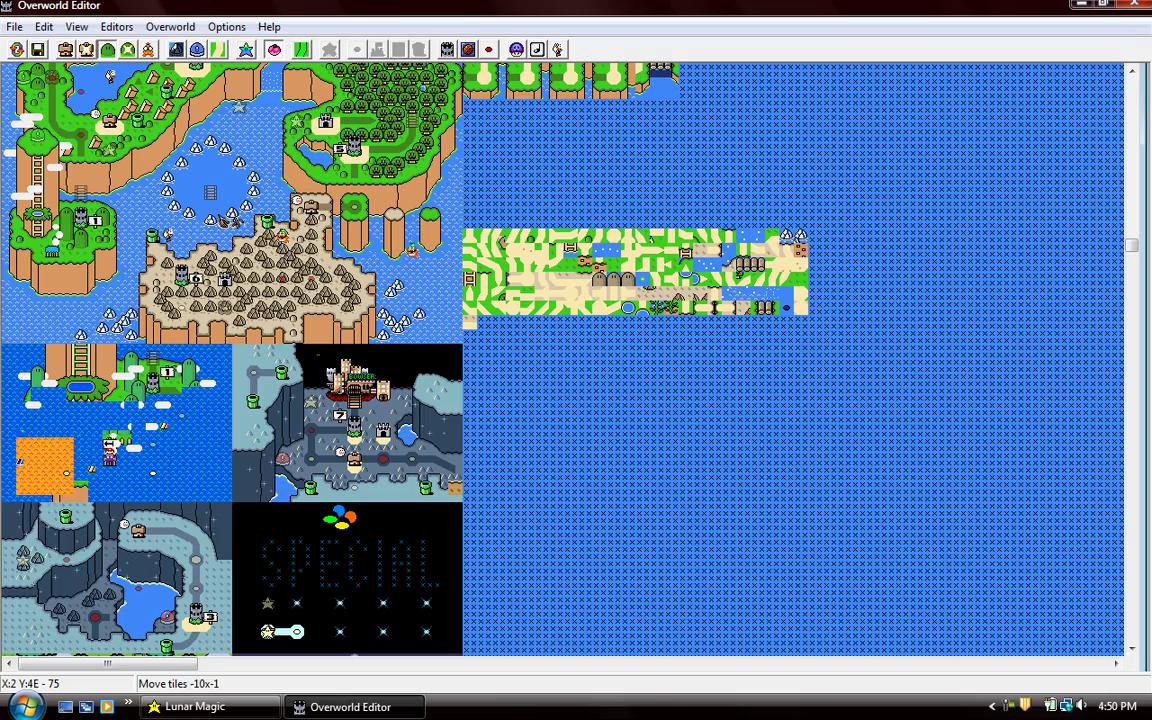
left_click_drag(41, 461, 20, 410)
left_click_drag(178, 450, 42, 377)
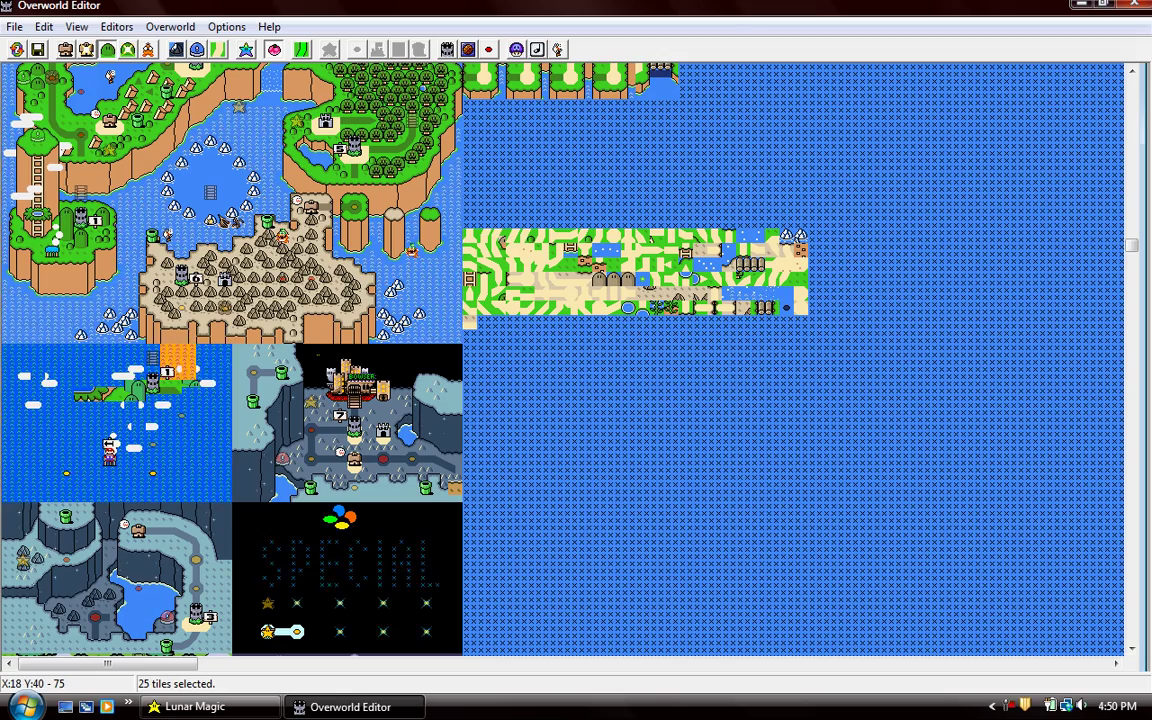
left_click_drag(177, 362, 54, 376)
Drop the tile block and delete all remaining layer 1 tiles over the lower-left submap
left_click(41, 362)
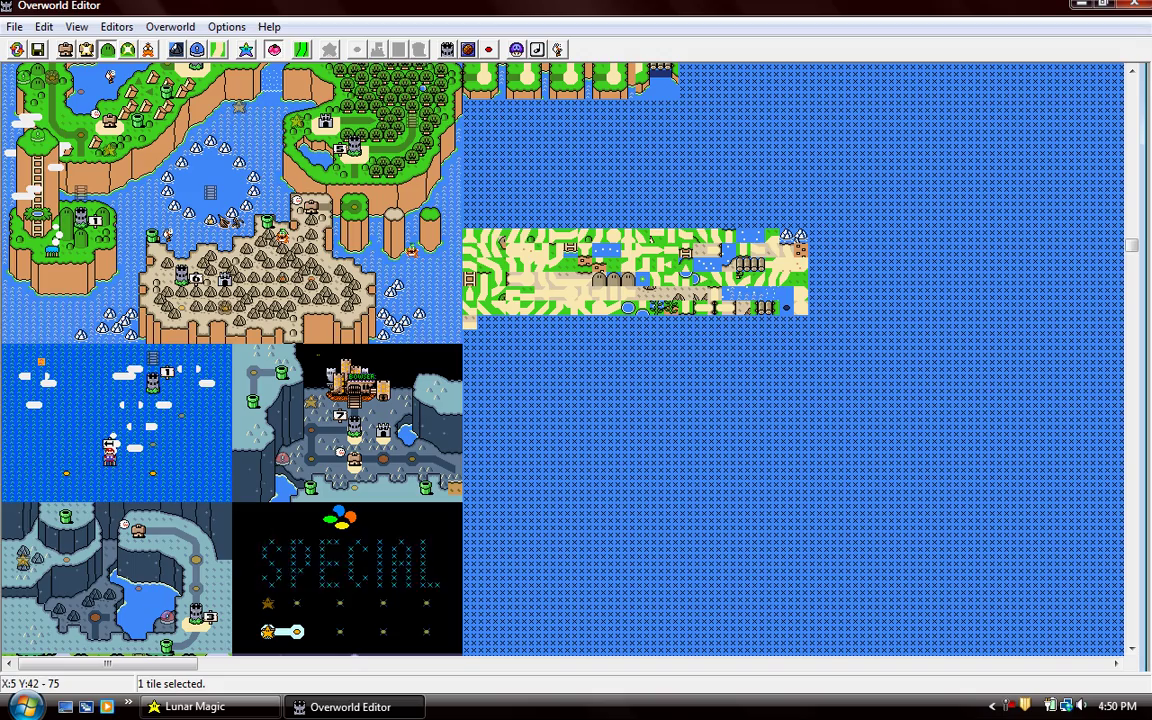
key("F1")
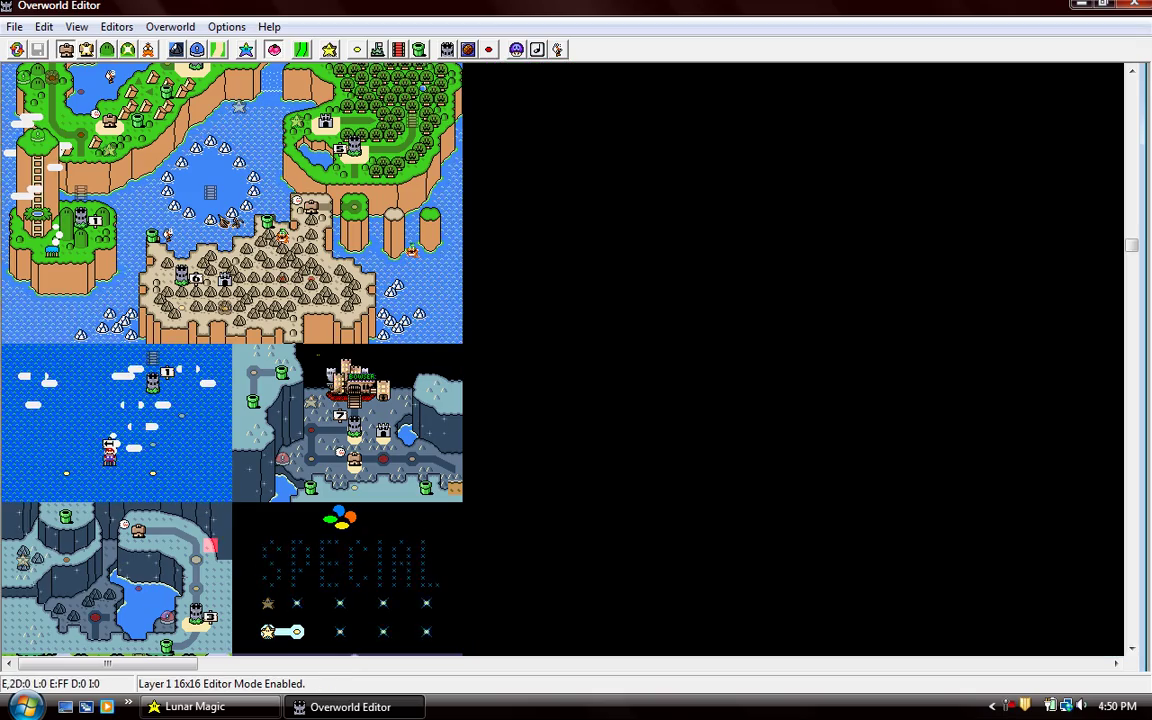
left_click_drag(224, 488, 2, 346)
key("Delete")
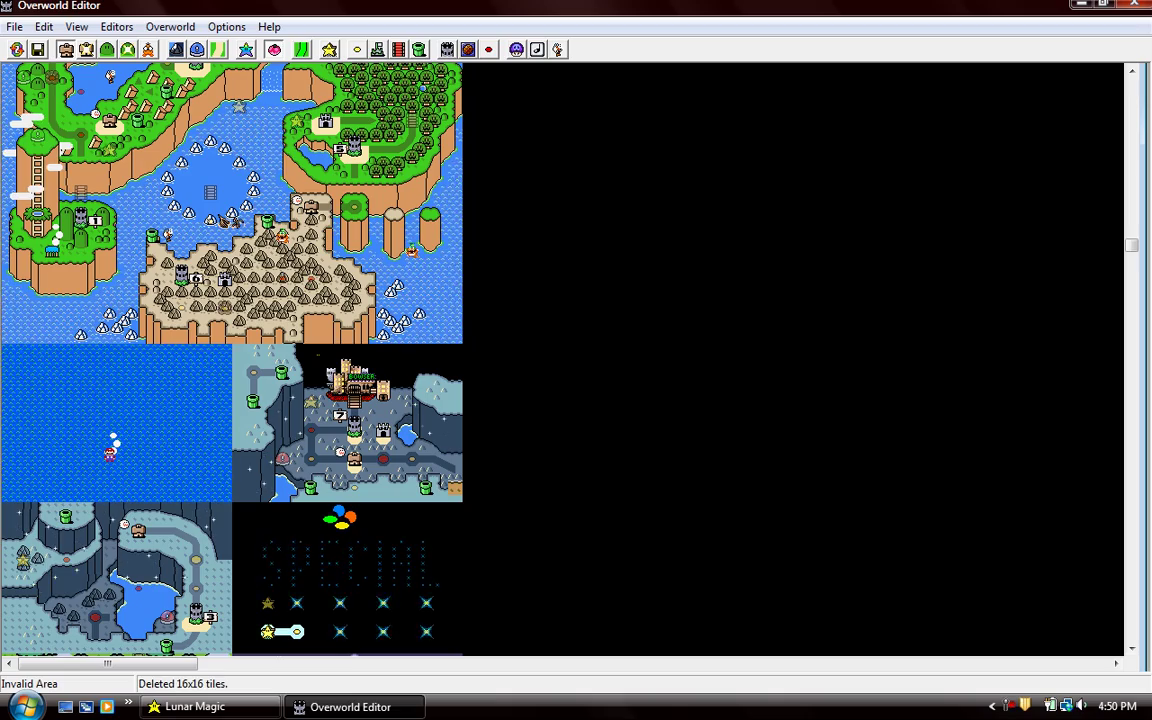
Try deleting the smoke sprite near Mario and save the overworld into the ROM
key("F9")
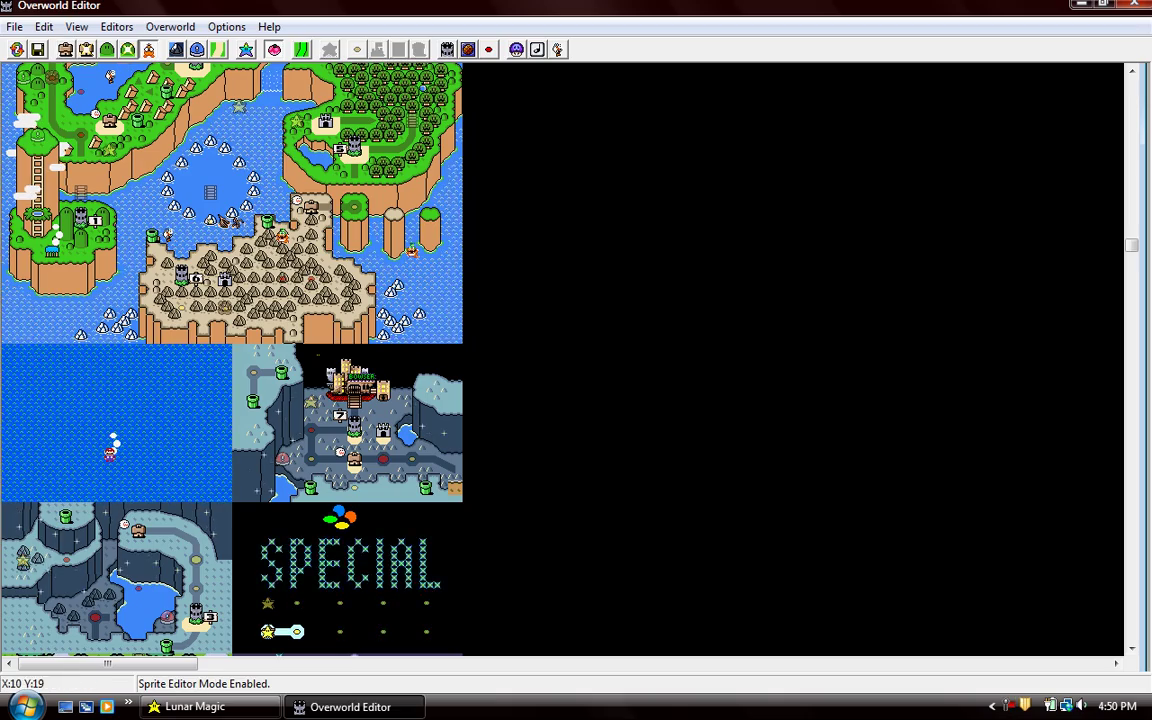
left_click(113, 440)
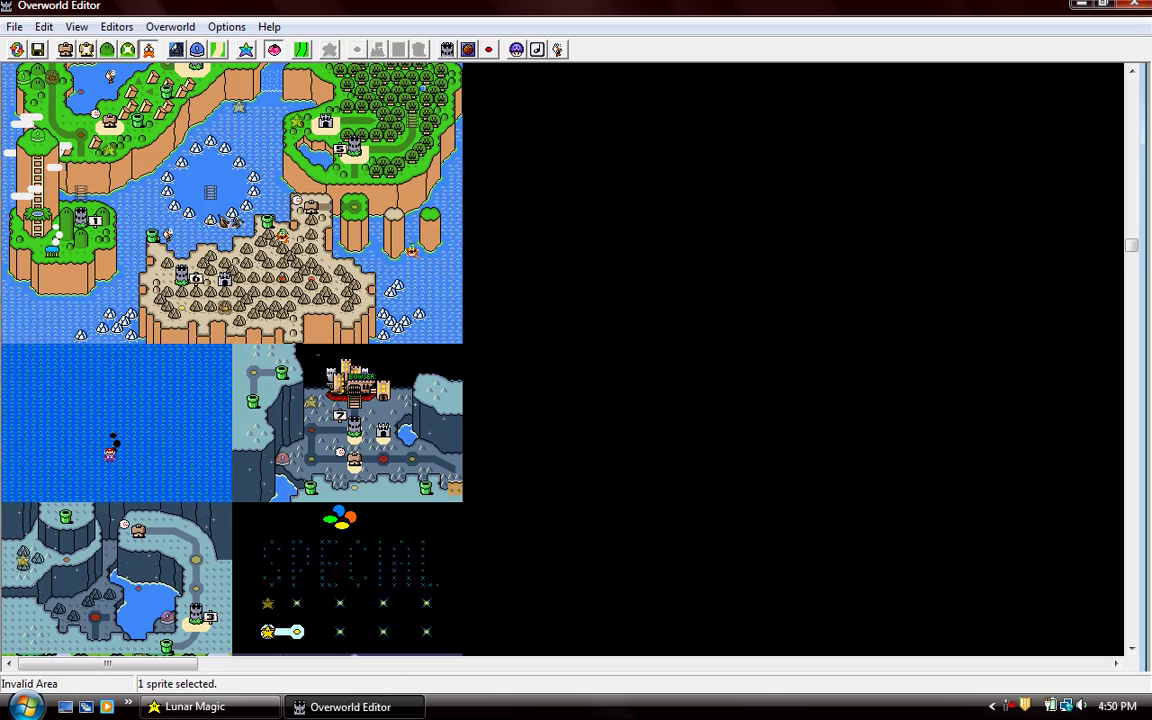
key("Delete")
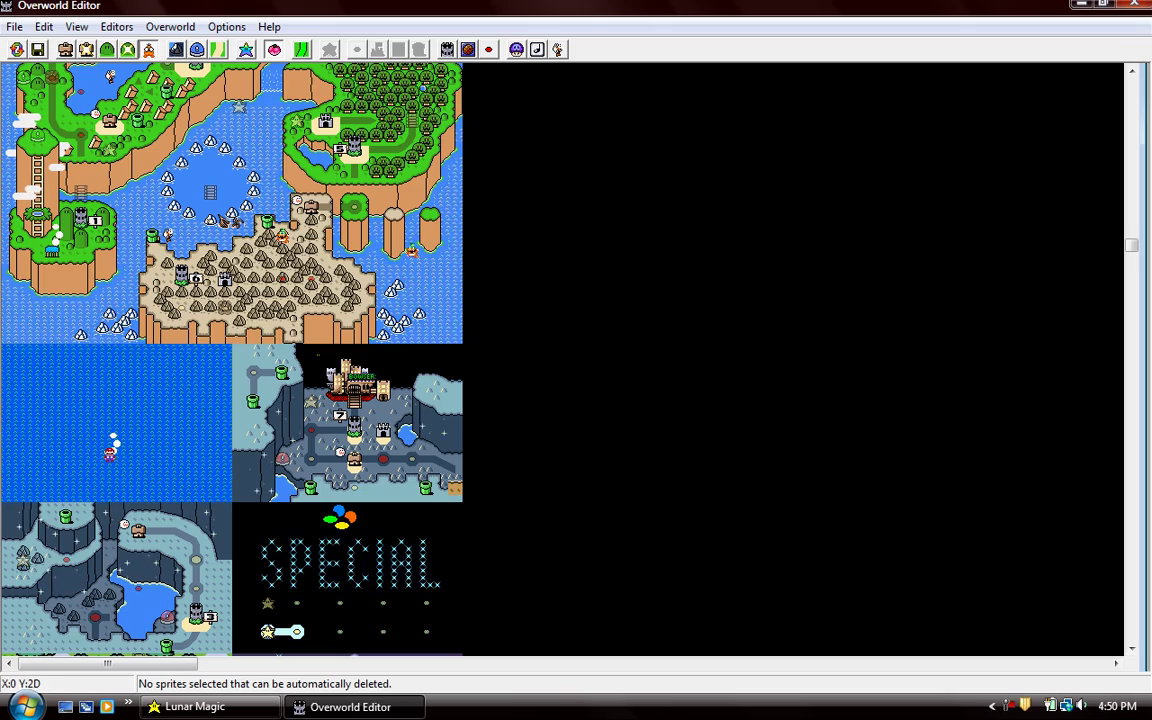
key("ctrl+s")
key("F8")
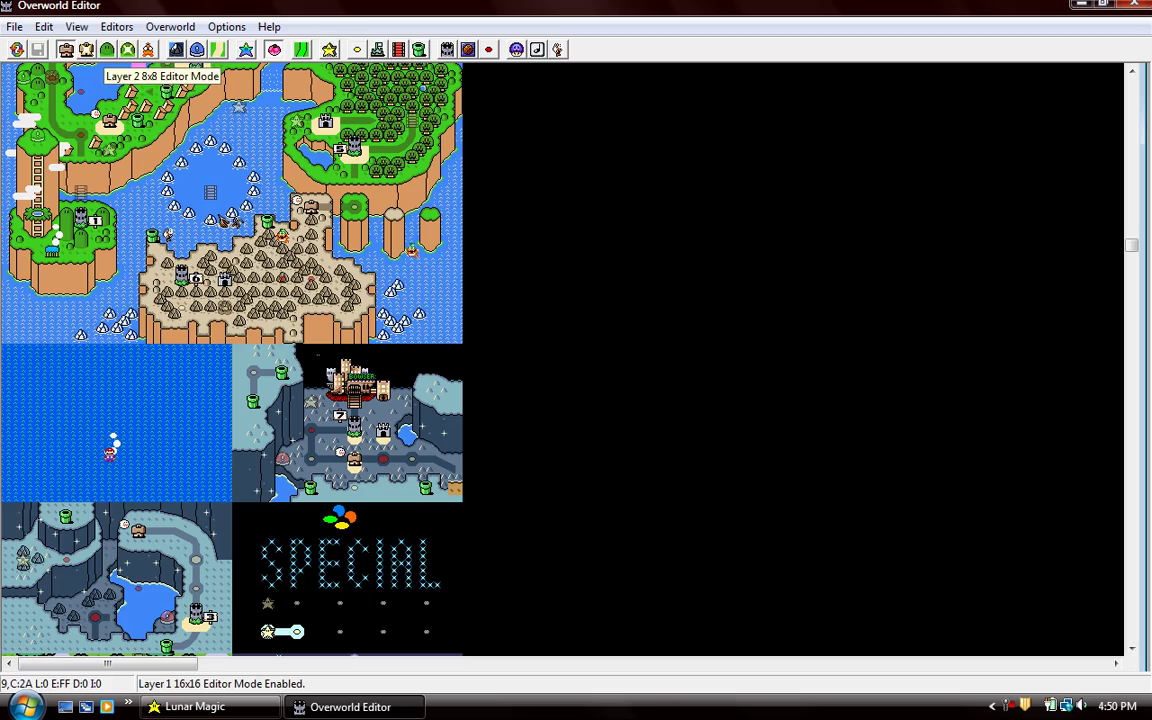
Switch to layer 2 8x8 tile editing and select the tiles over the mountain area
left_click(107, 49)
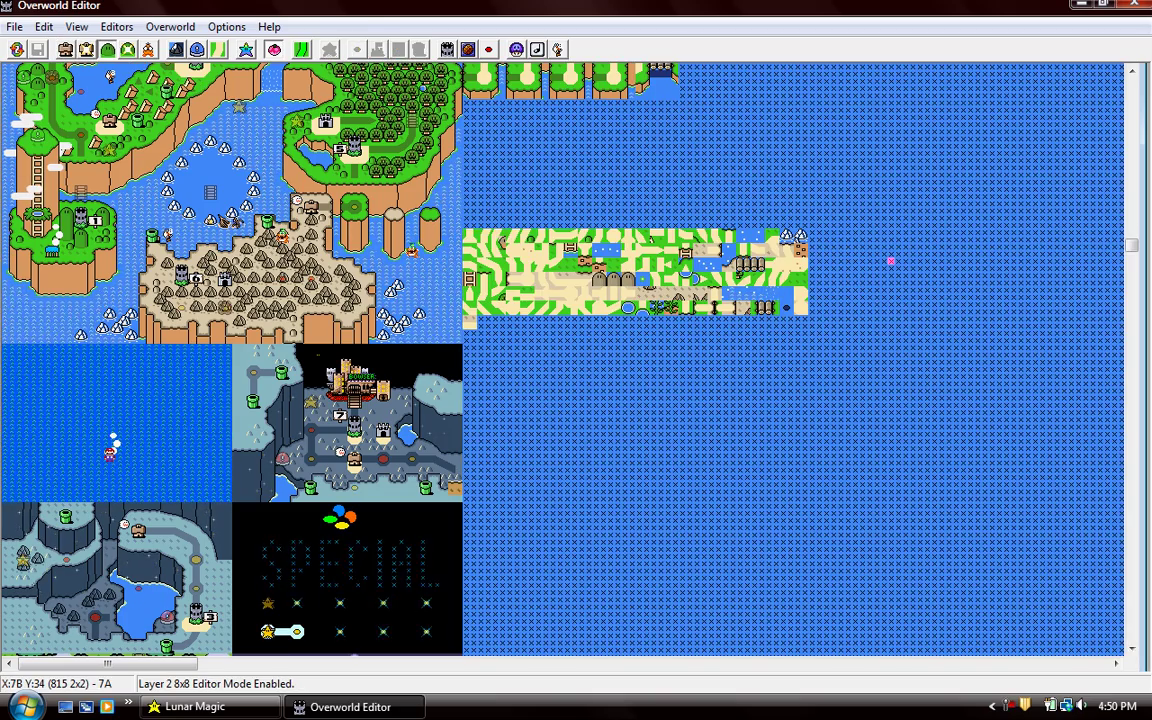
scroll(890, 262, "up", 1)
scroll(890, 290, "down", 1)
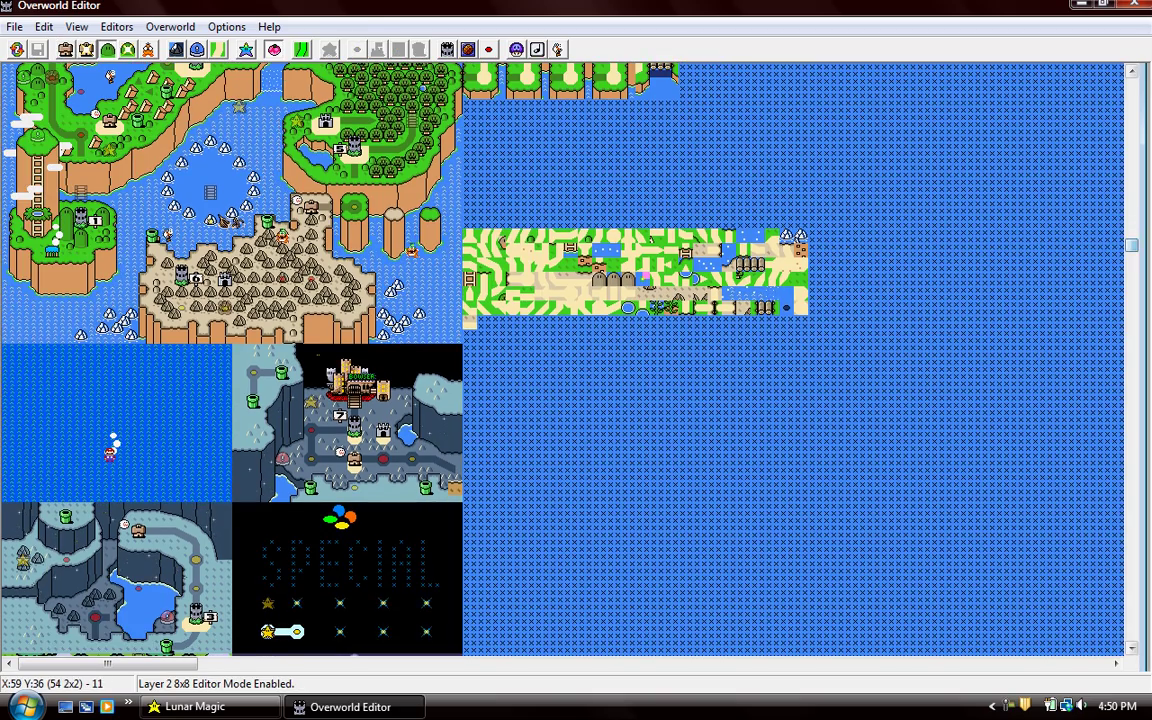
left_click_drag(371, 340, 133, 200)
Set the 8x8 tile picker to Palette 4 and try tiles 0x10, 0x46, 0x47, 0x74 and 0x2C
left_click(176, 49)
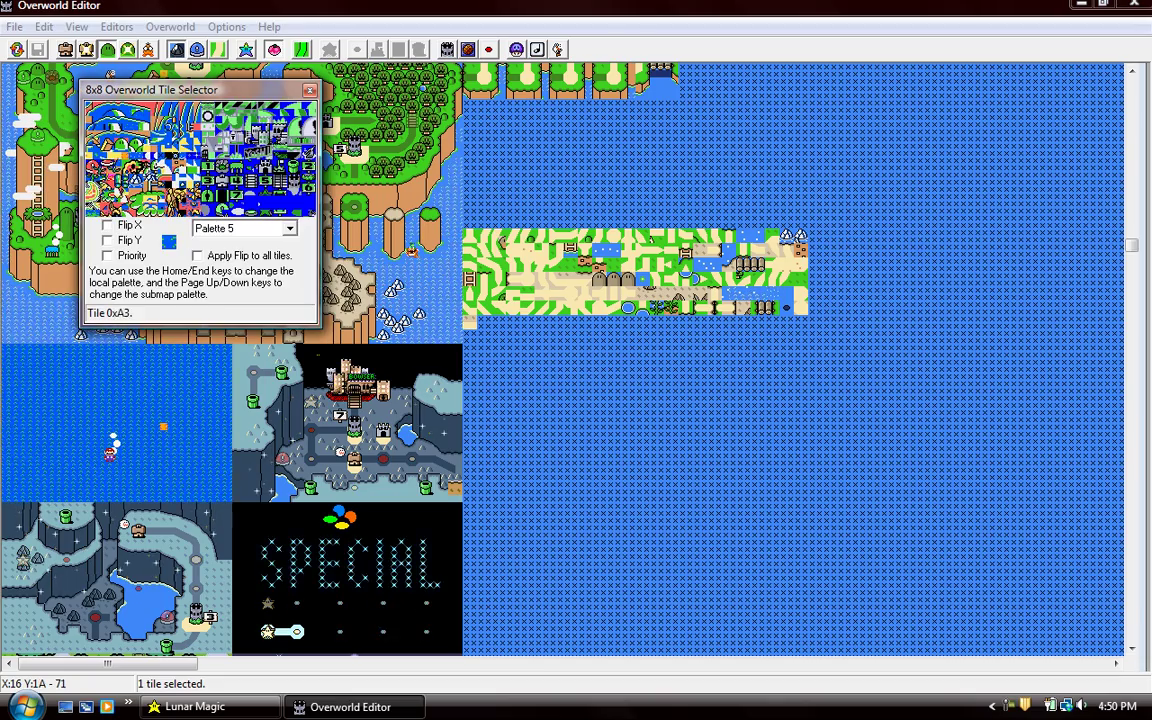
left_click(289, 228)
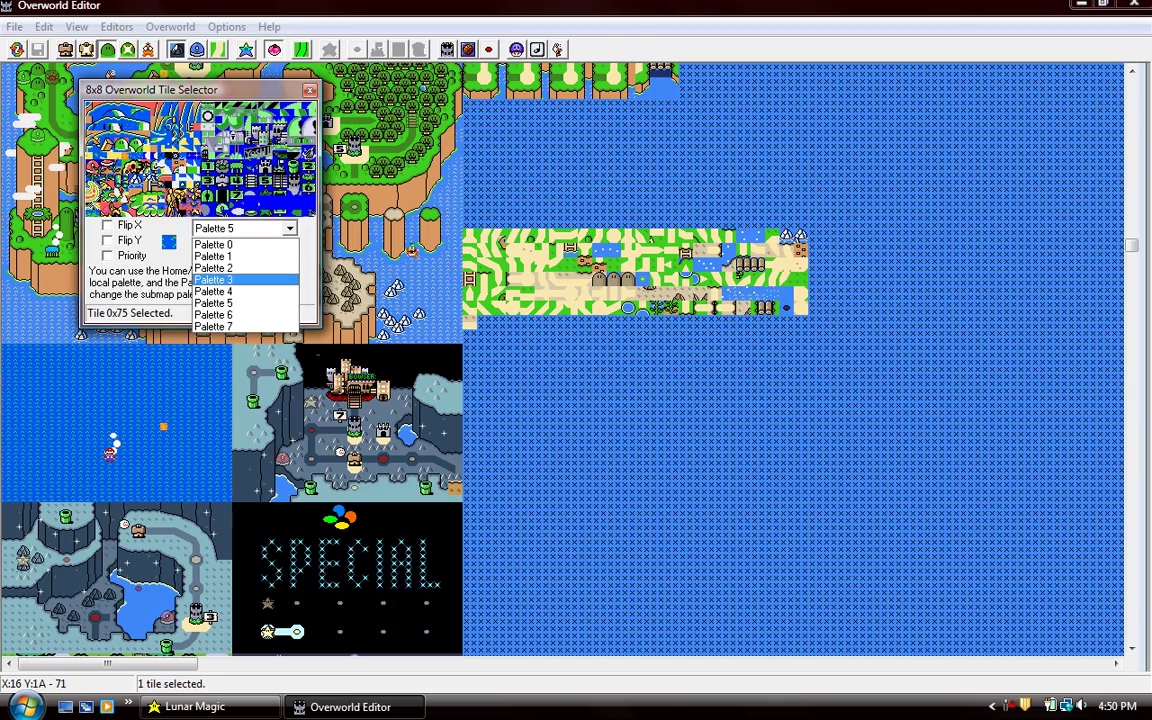
left_click(214, 291)
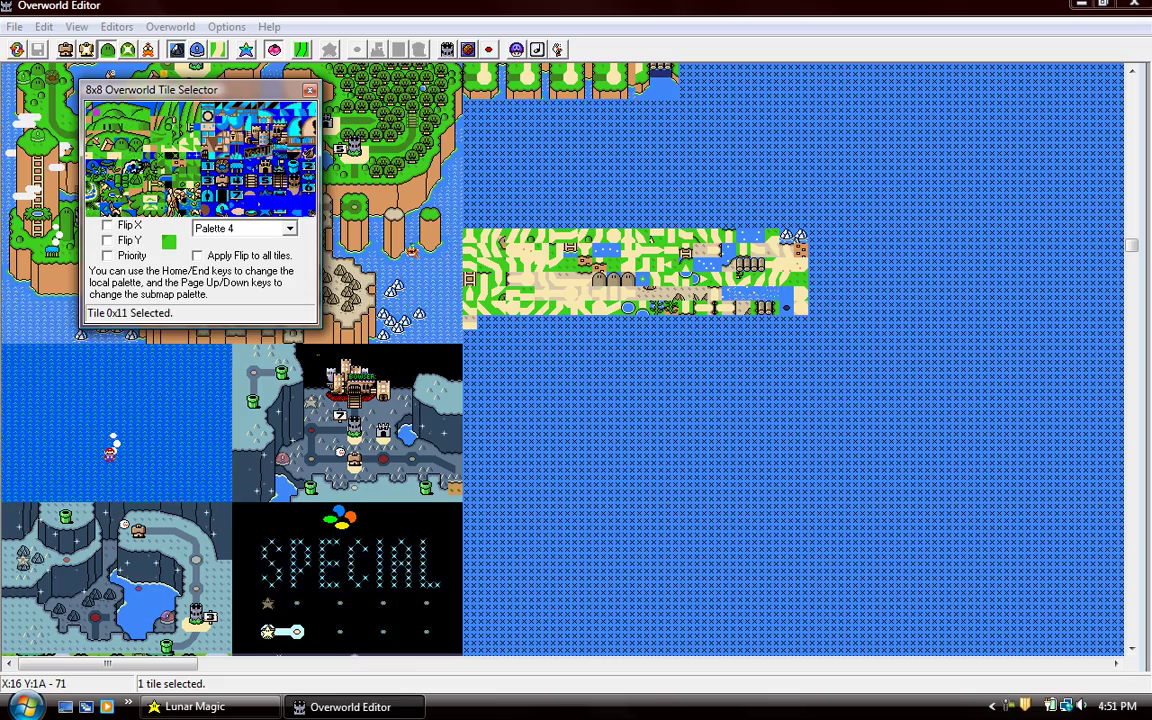
left_click(92, 112)
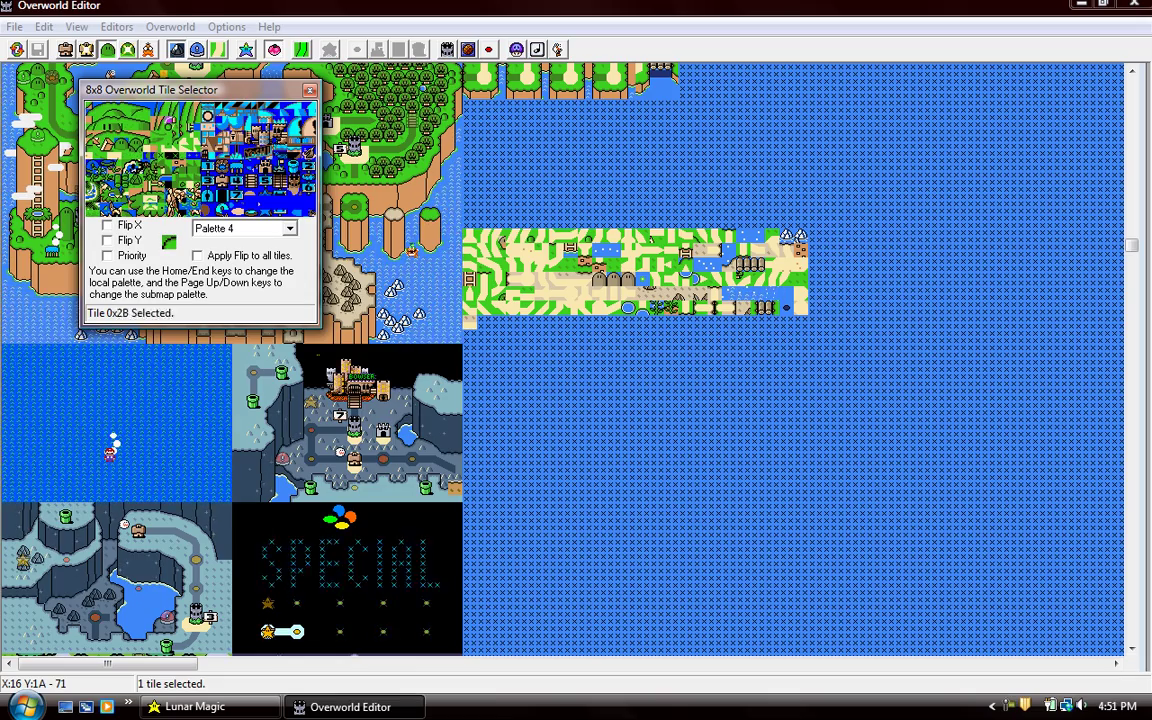
left_click(137, 137)
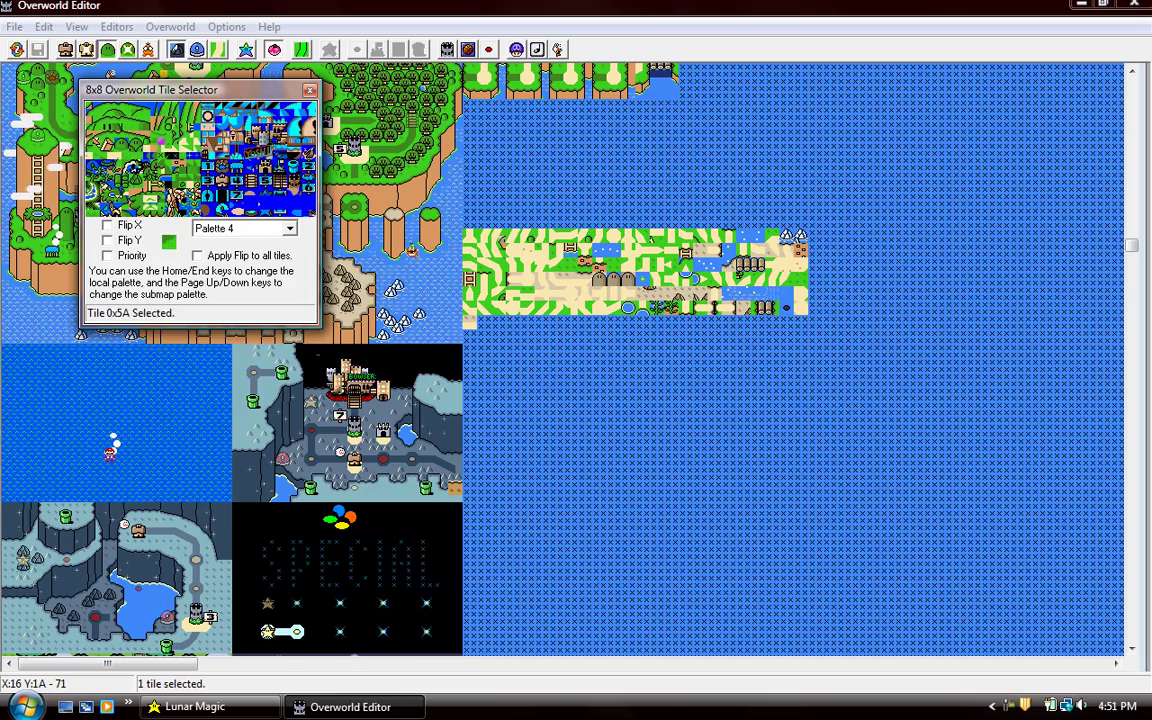
left_click(145, 137)
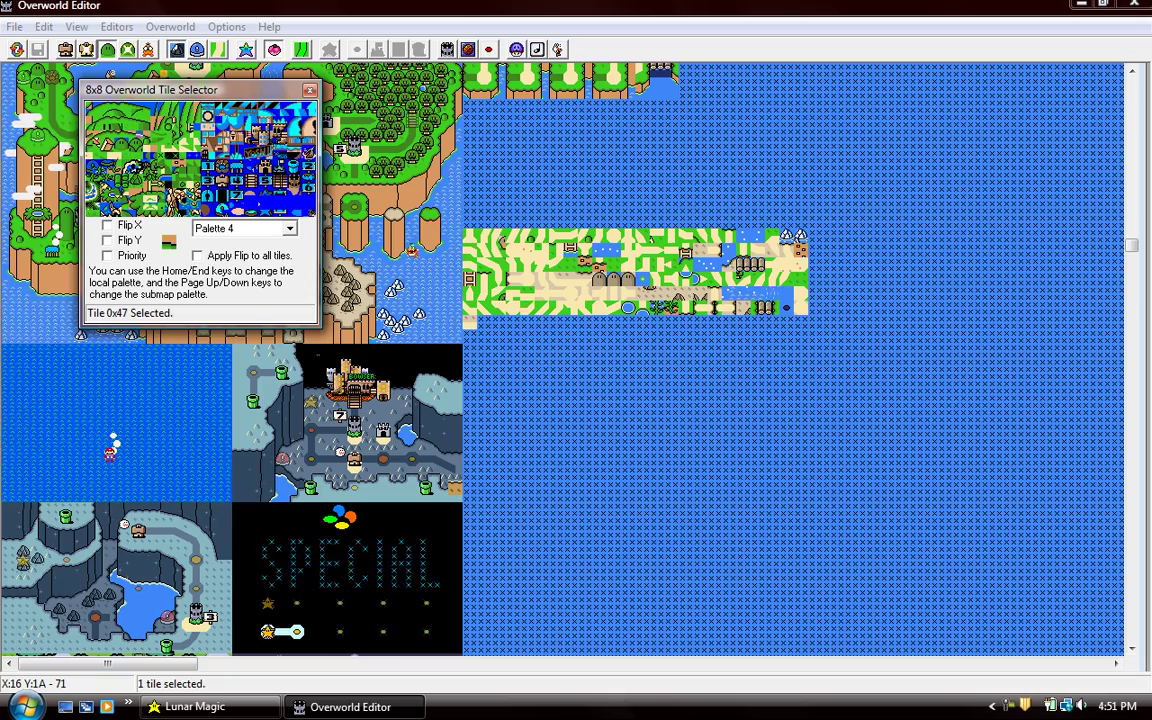
left_click(125, 164)
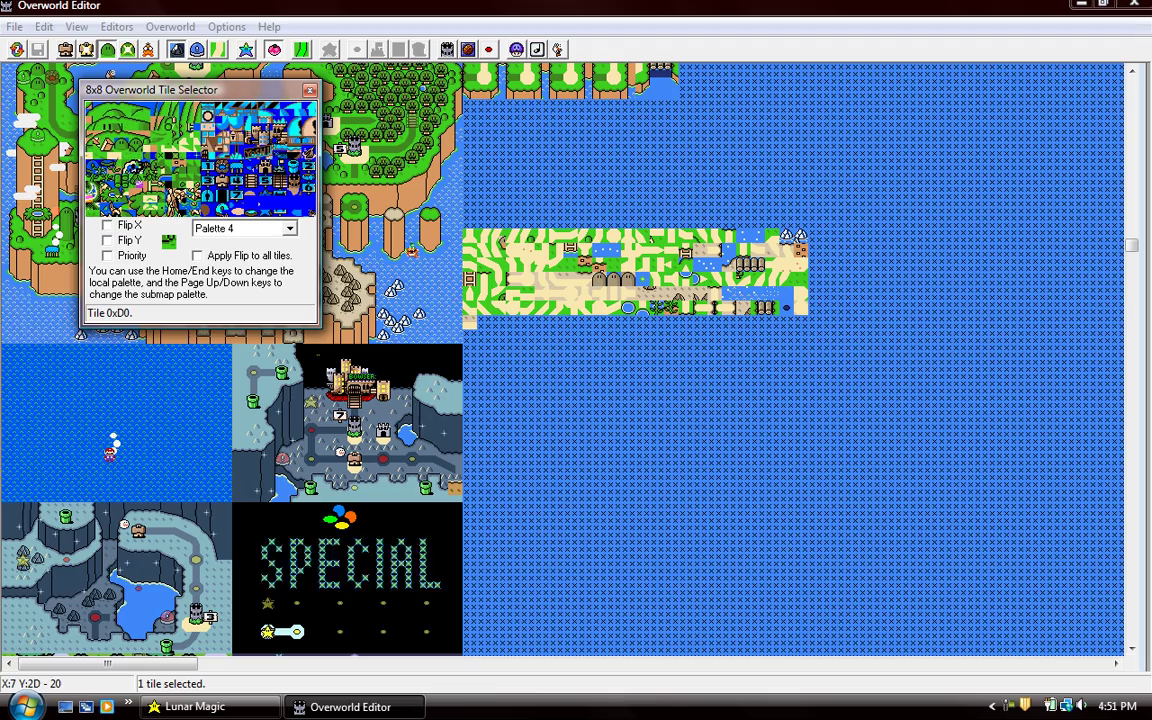
left_click(158, 108)
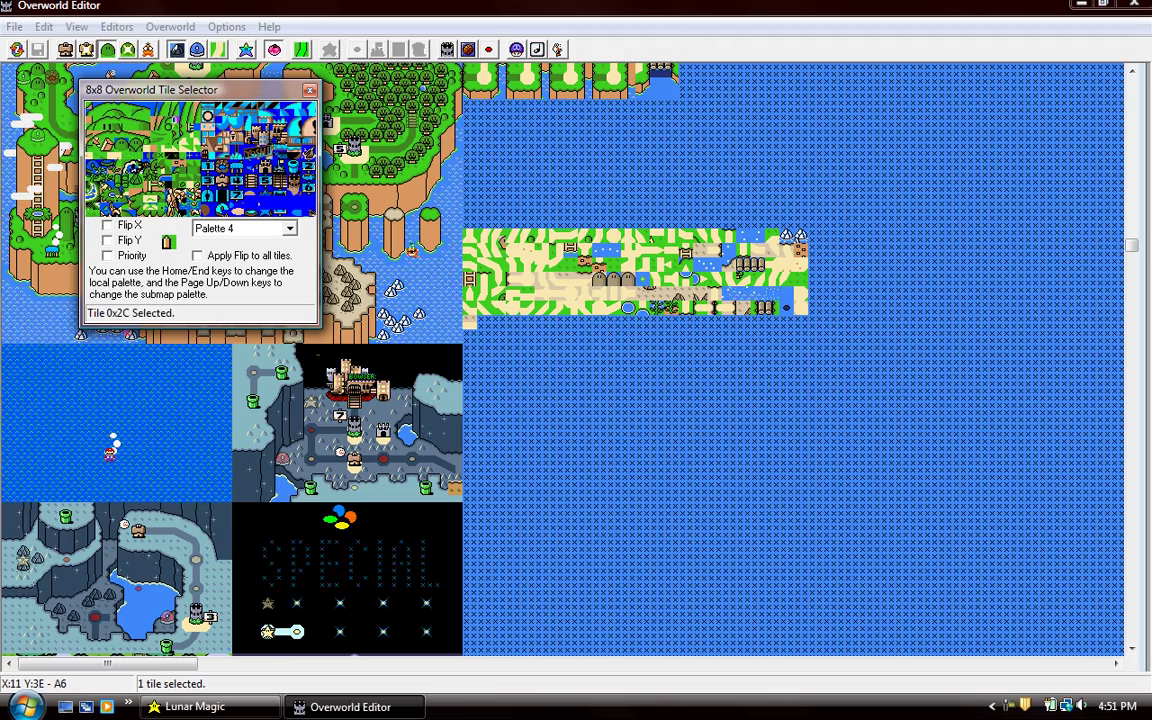
left_click(172, 121)
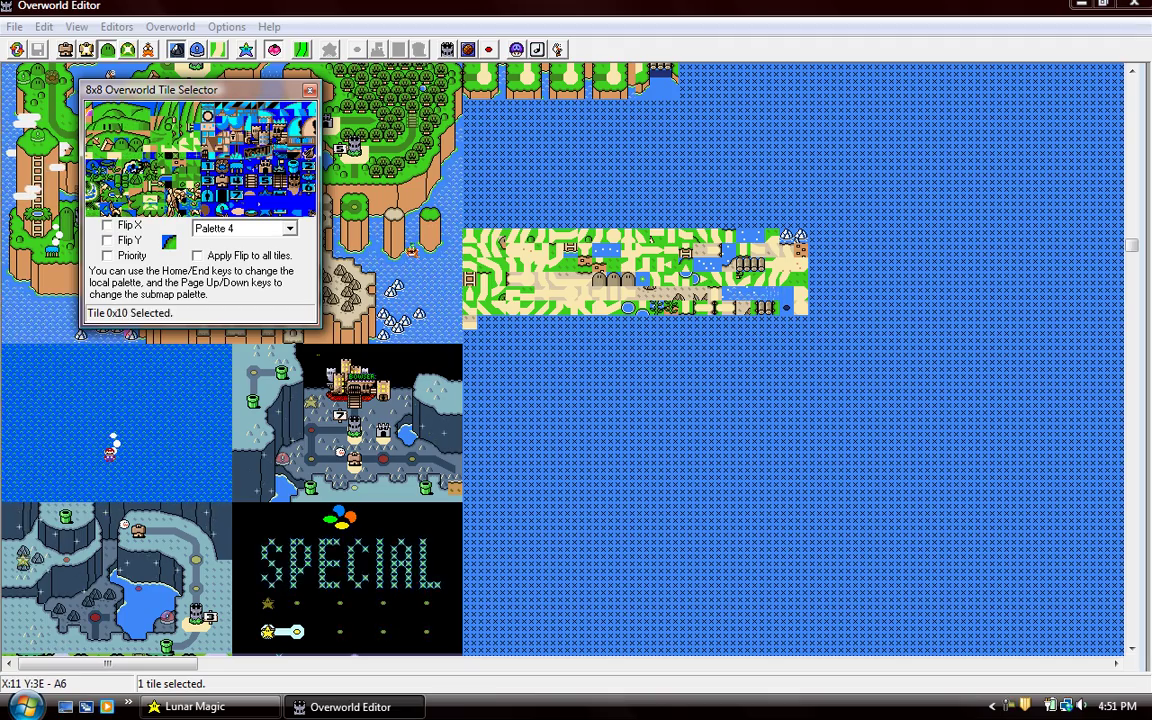
Shift the first placed tile and lay more tiles along the new island's top edge
left_click_drag(27, 390, 66, 382)
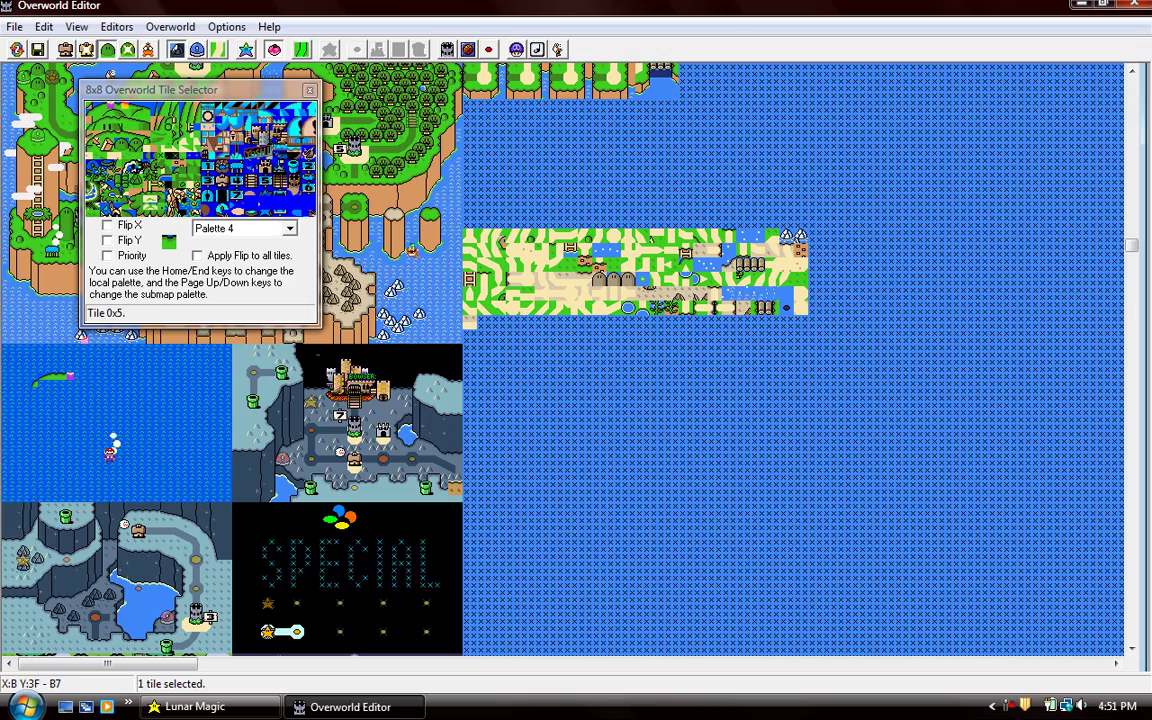
left_click(66, 378)
left_click(106, 186)
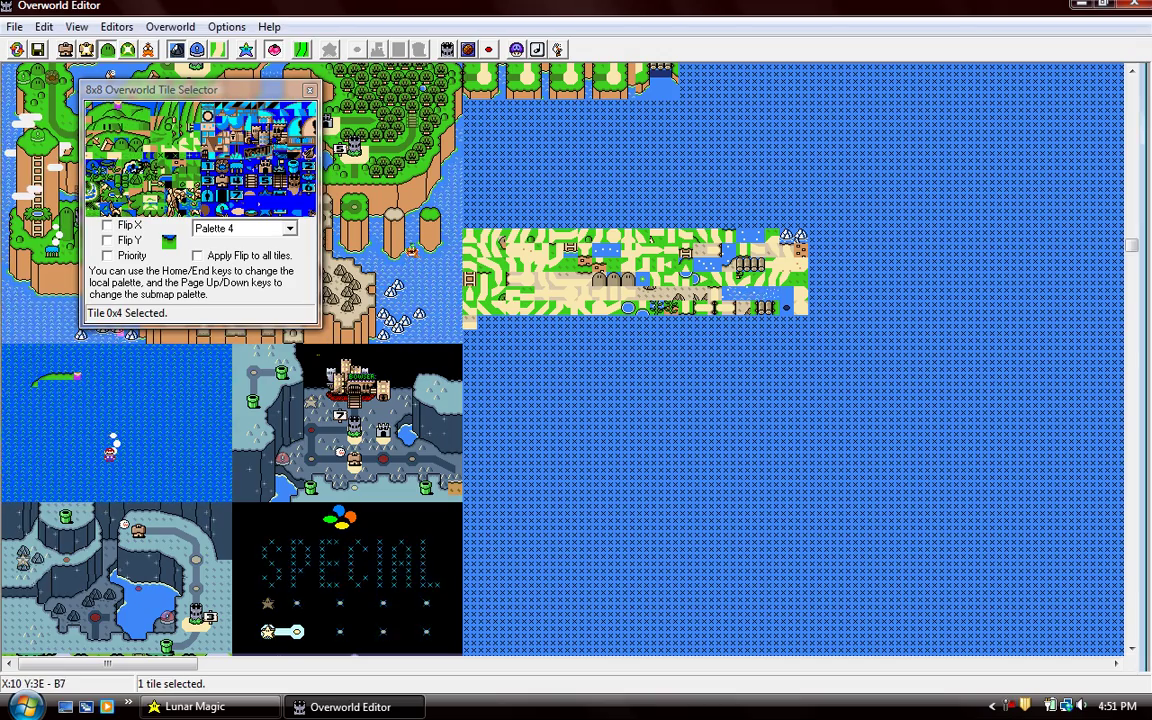
left_click(86, 377)
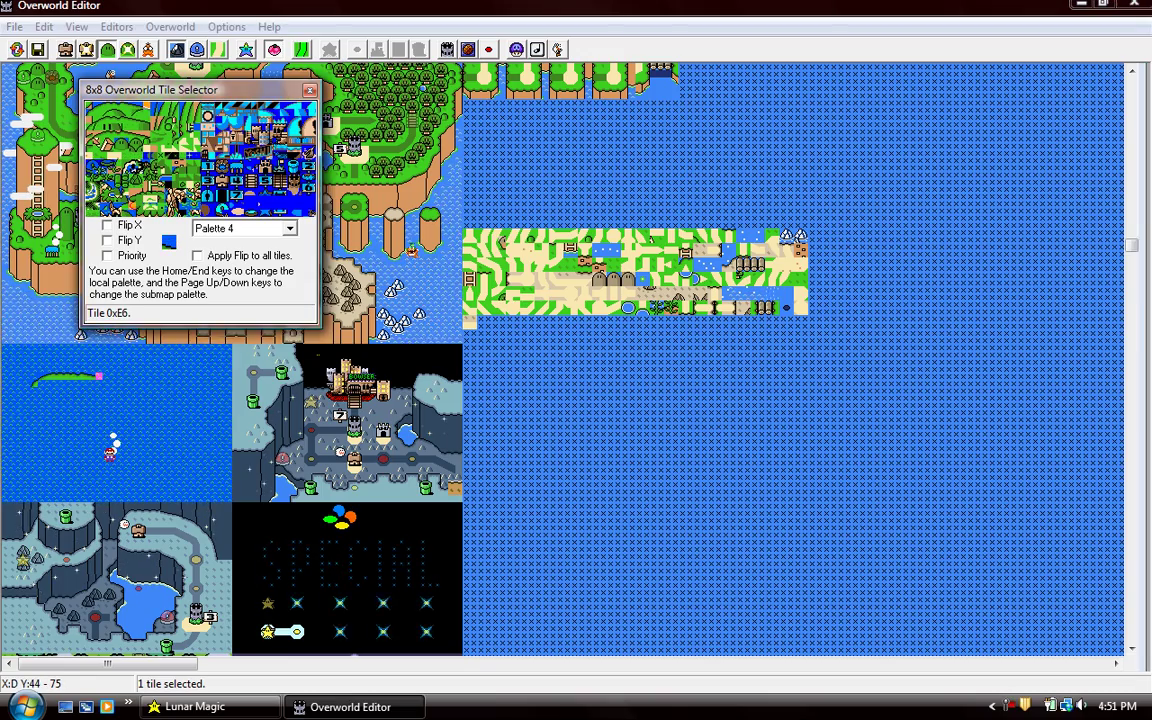
left_click(100, 377)
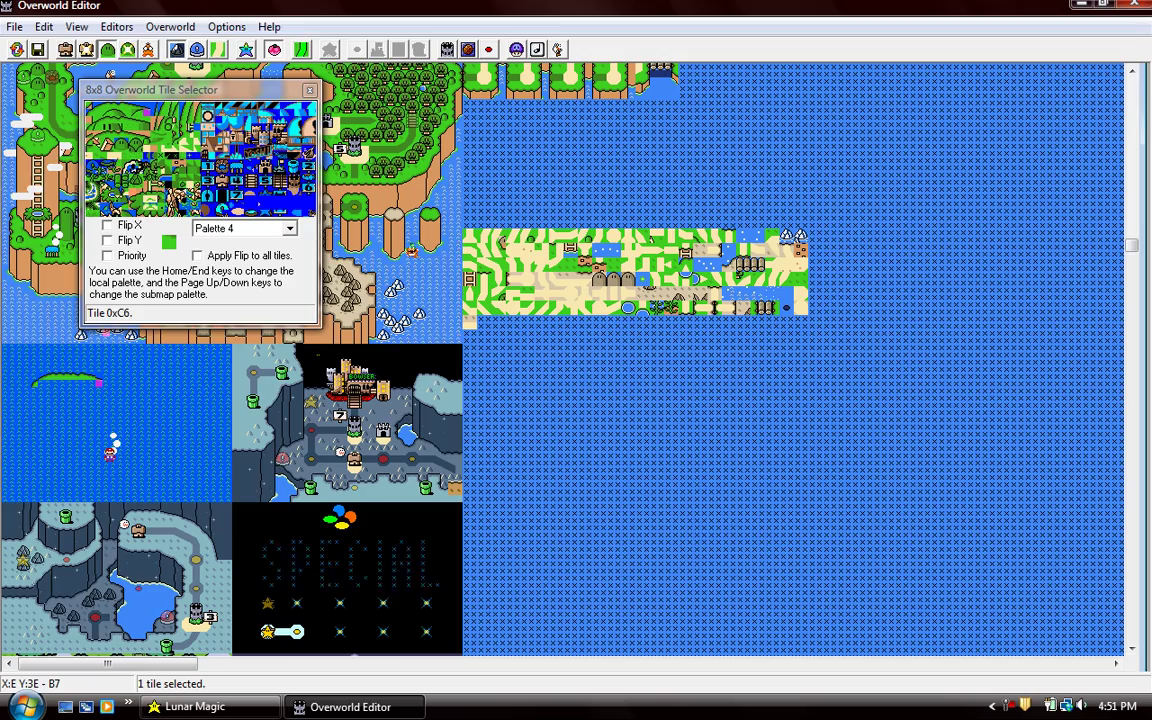
Choose a horizontally mirrored water tile and delete a stray tile from the island
left_click(88, 104)
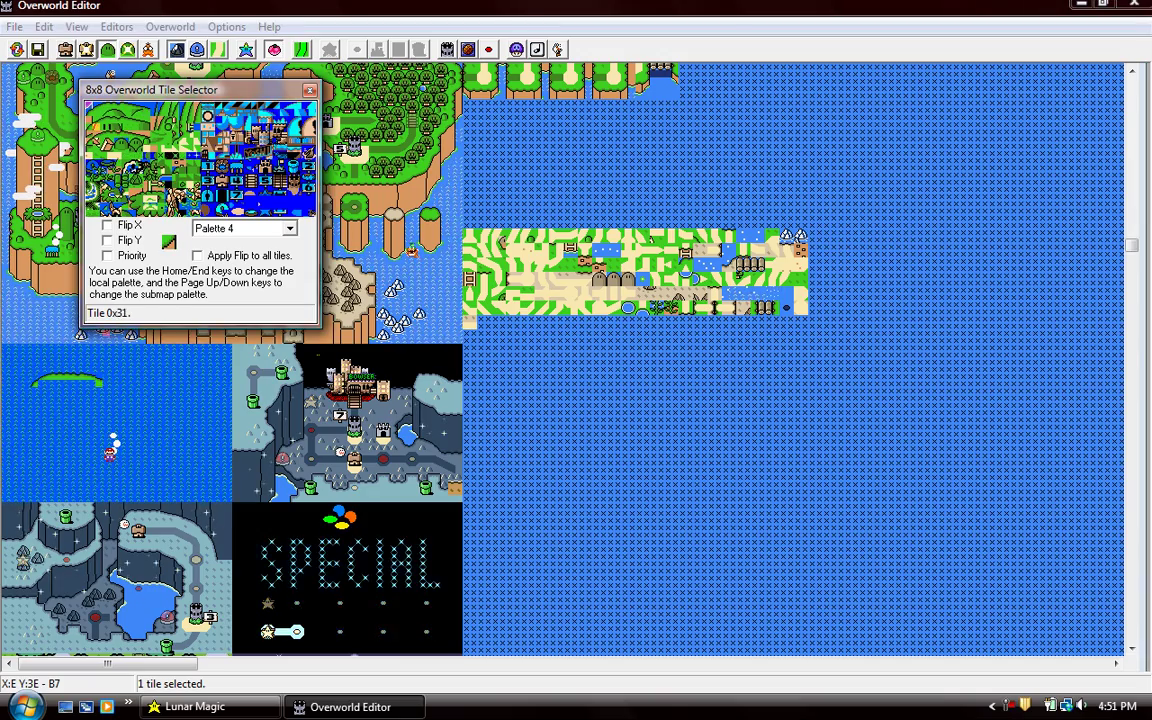
left_click(91, 113)
key("x")
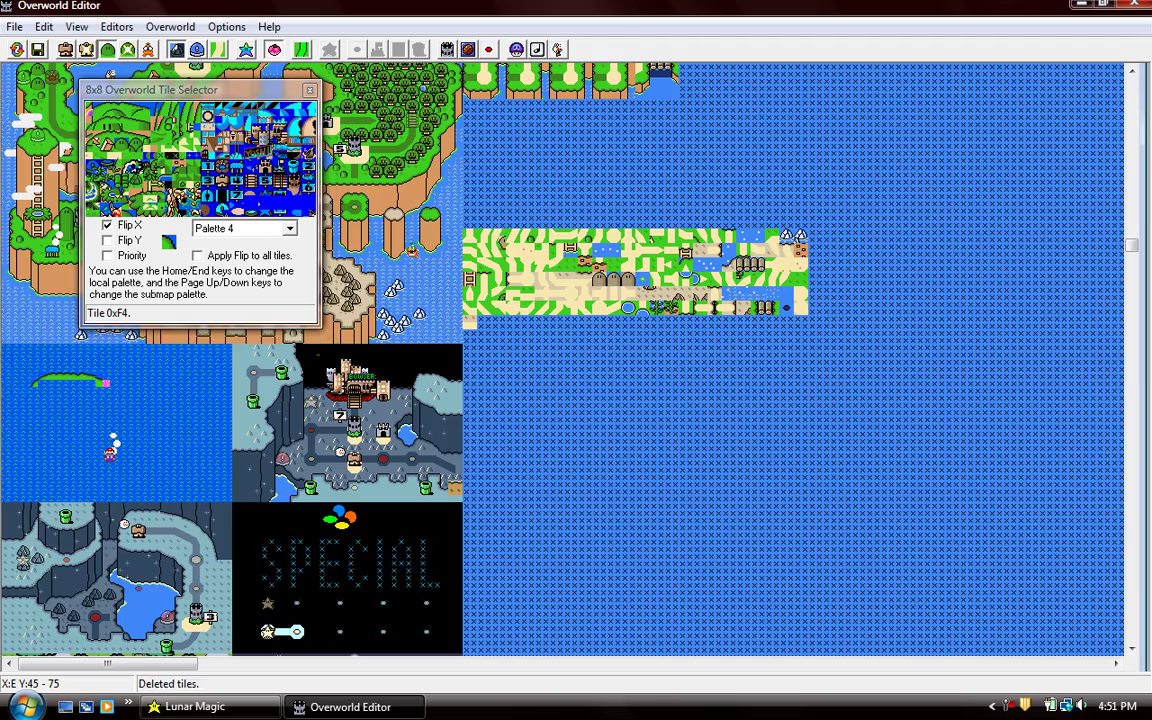
right_click(100, 379)
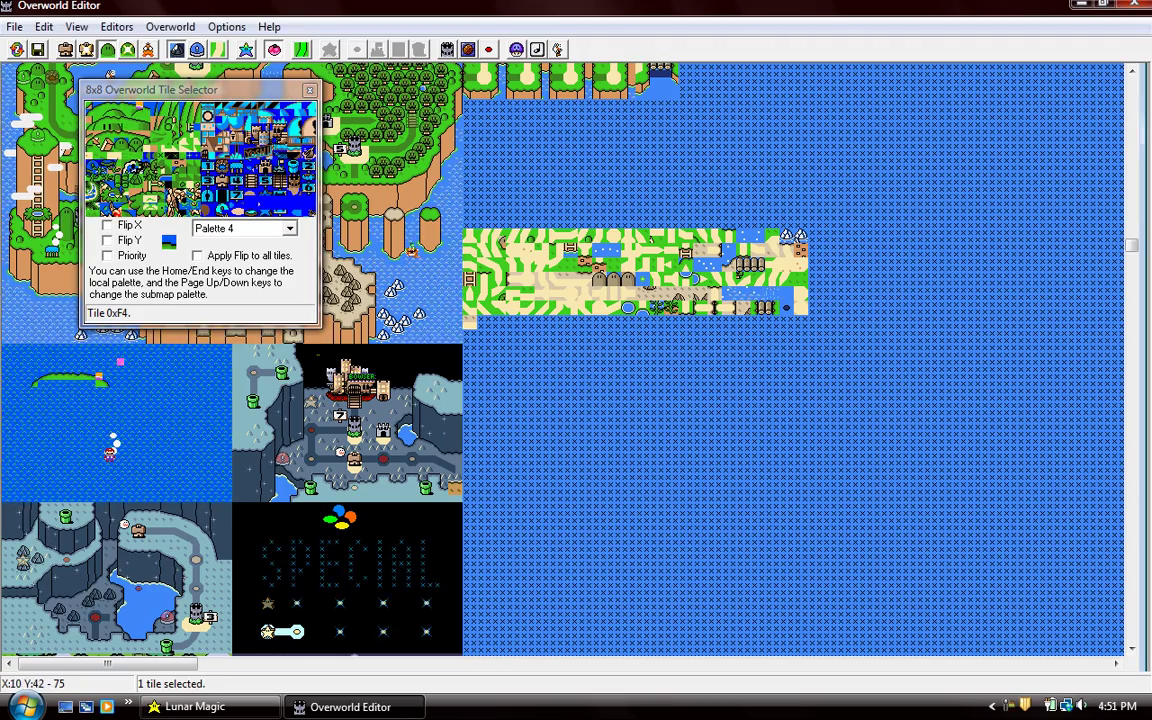
key("Delete")
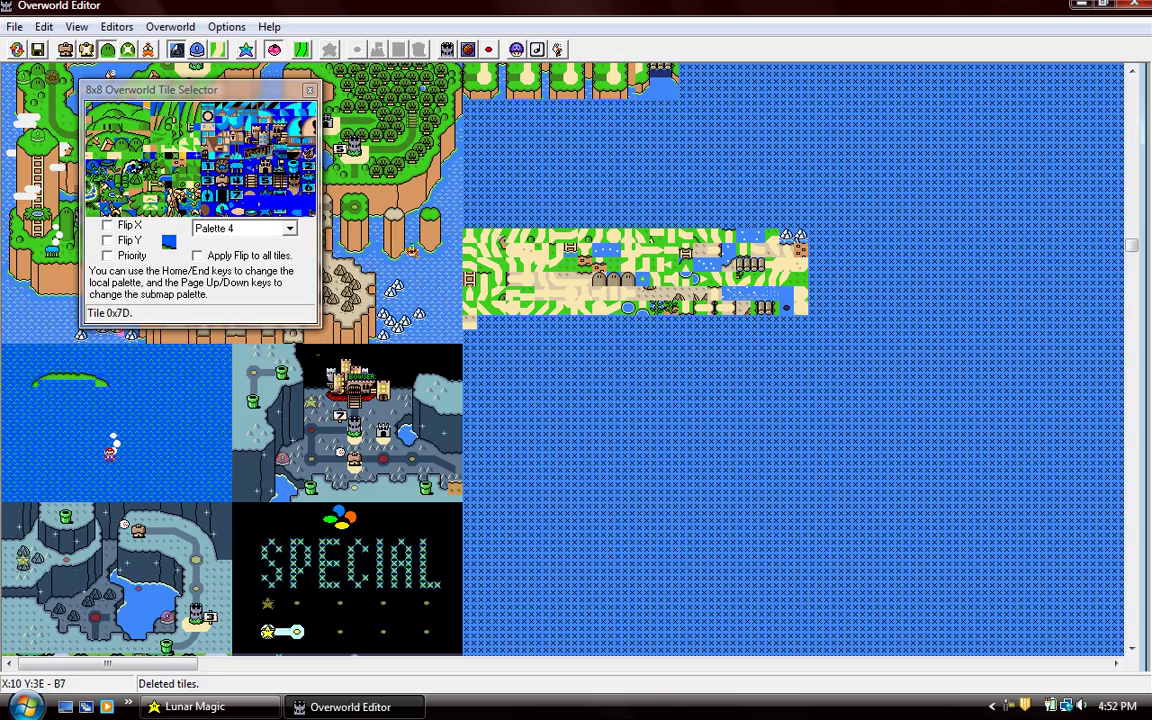
Place green grass and edge tiles on the island and move its right-end tile left
left_click(110, 103)
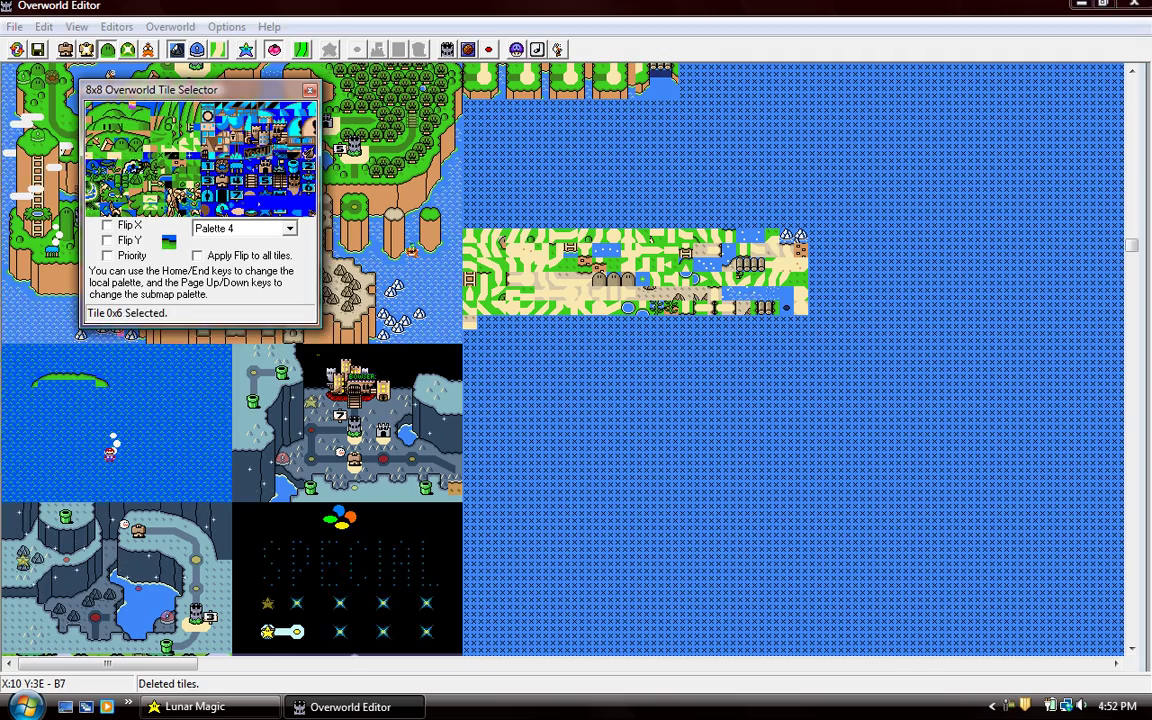
left_click(112, 334)
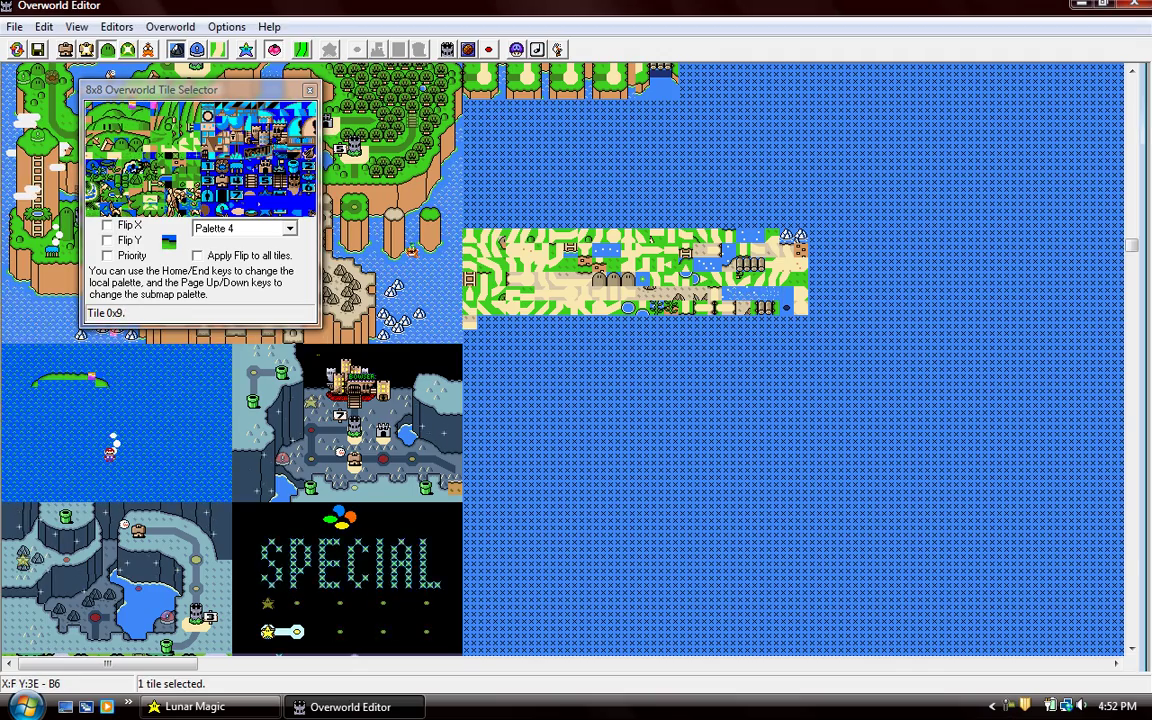
left_click(114, 103)
left_click(99, 378)
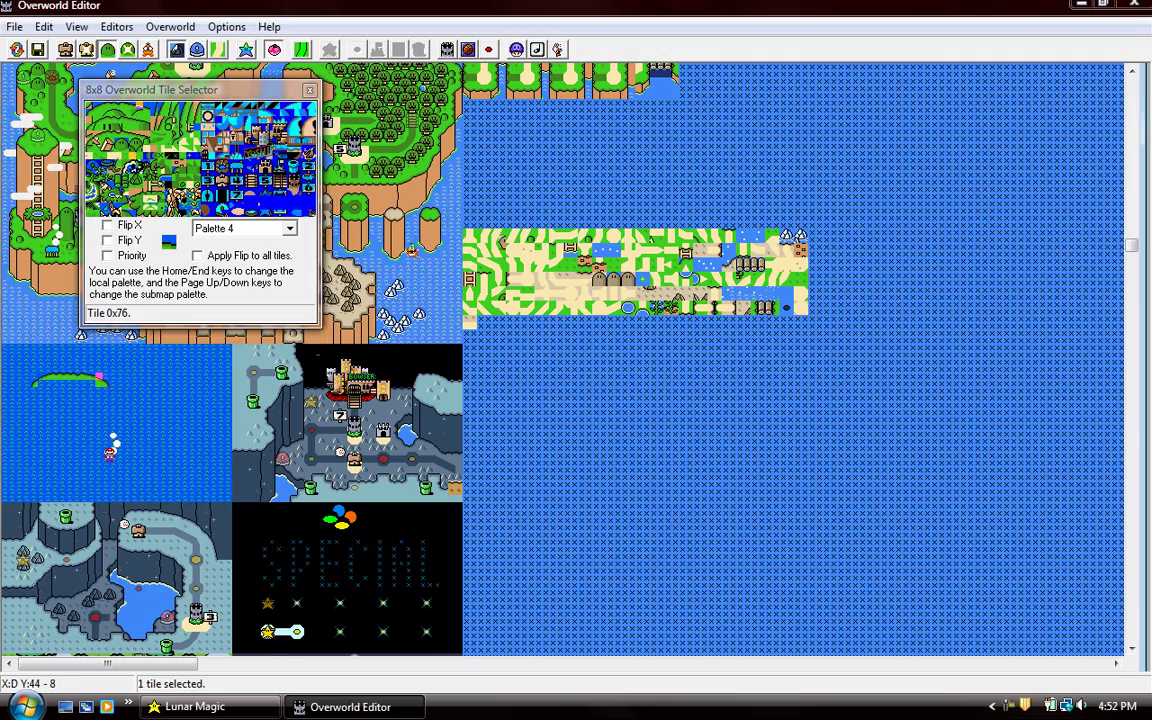
left_click(122, 101)
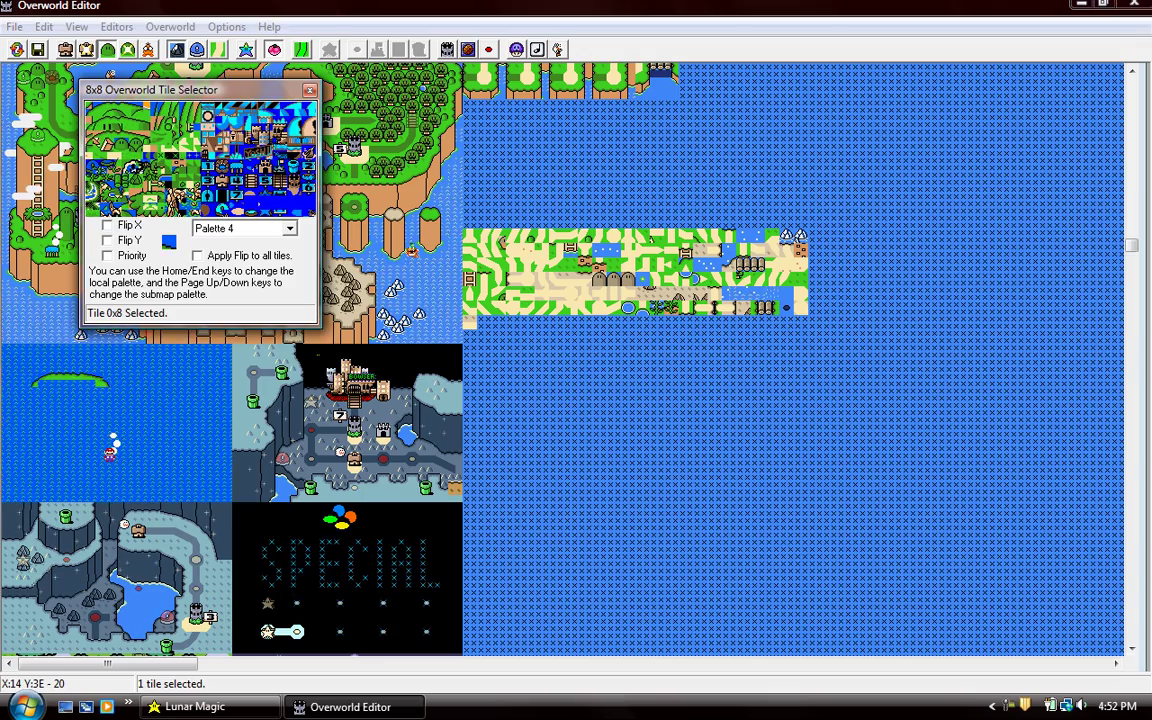
left_click(122, 109)
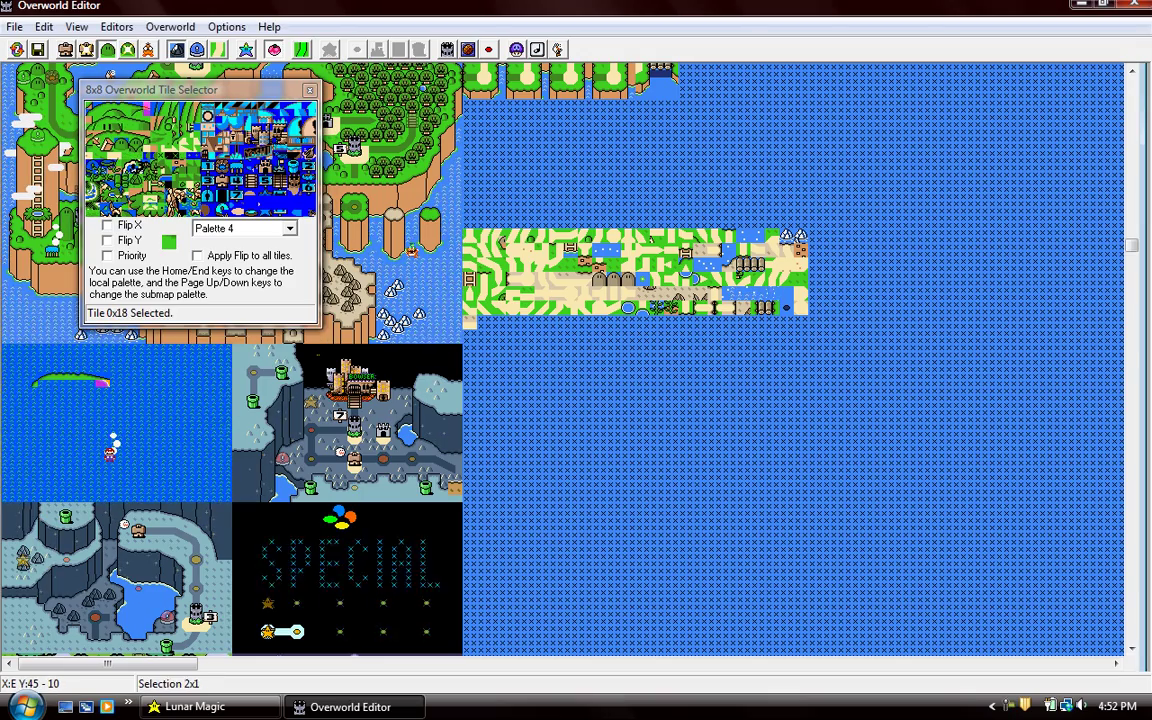
left_click(108, 383)
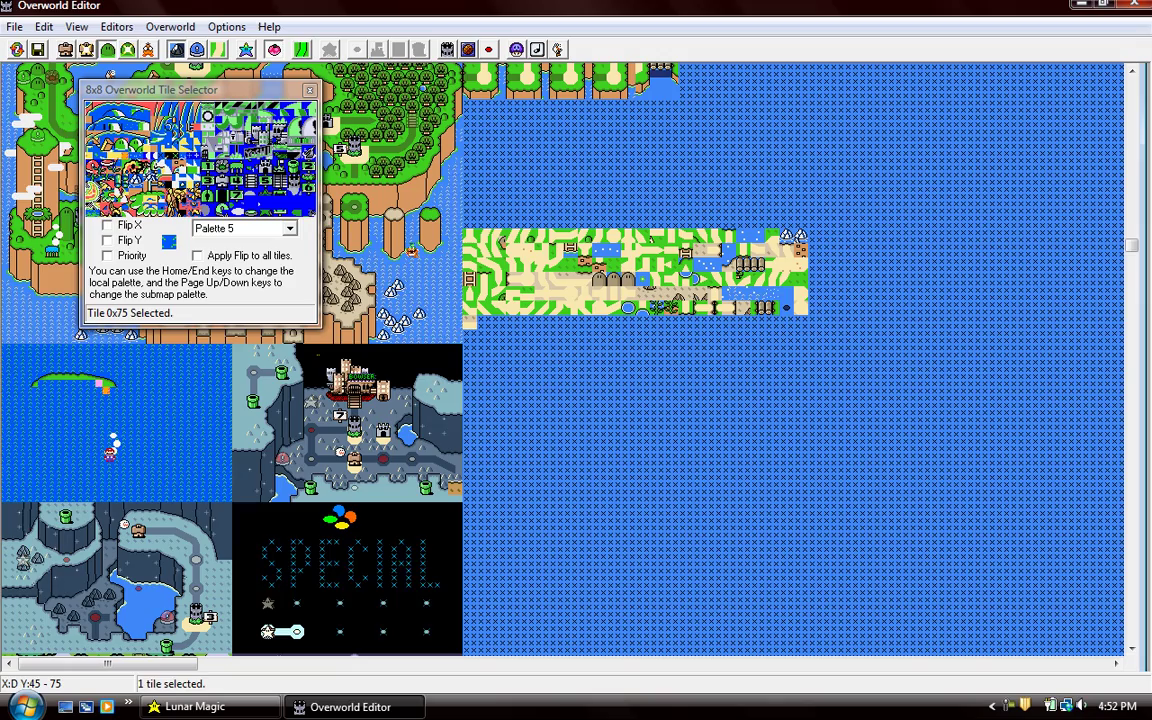
left_click_drag(108, 383, 56, 391)
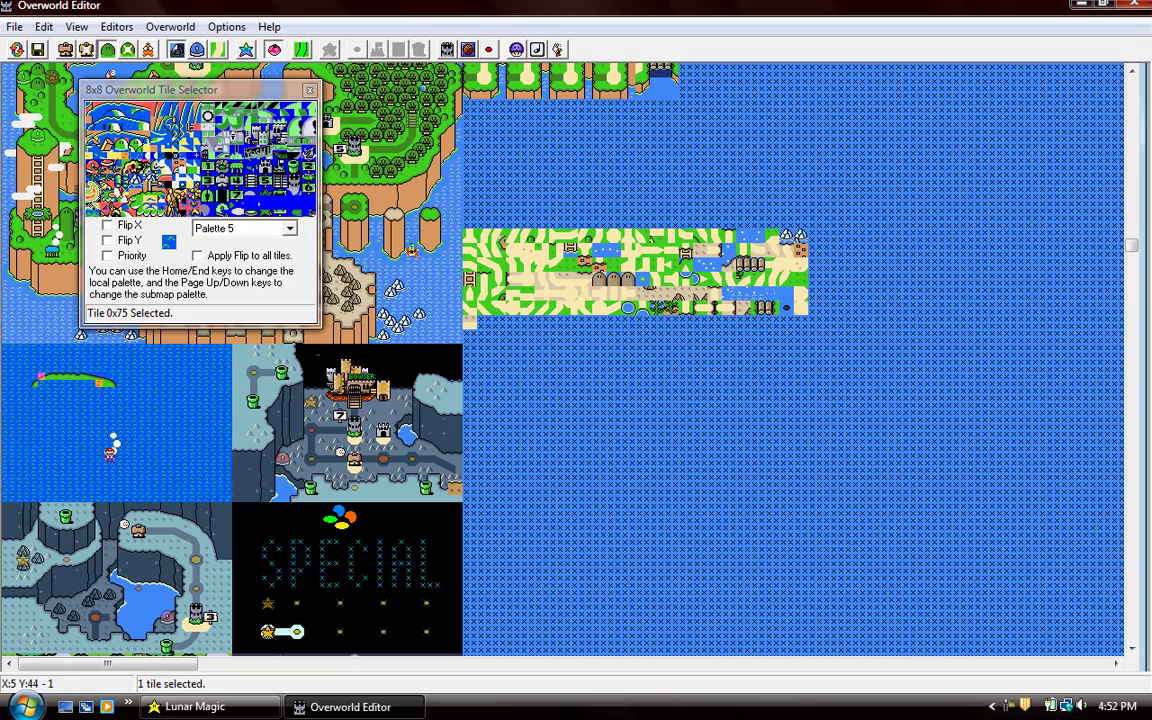
Switch the sheet to palette 4, copy island tiles, and delete a stray tile in the water
key("Home")
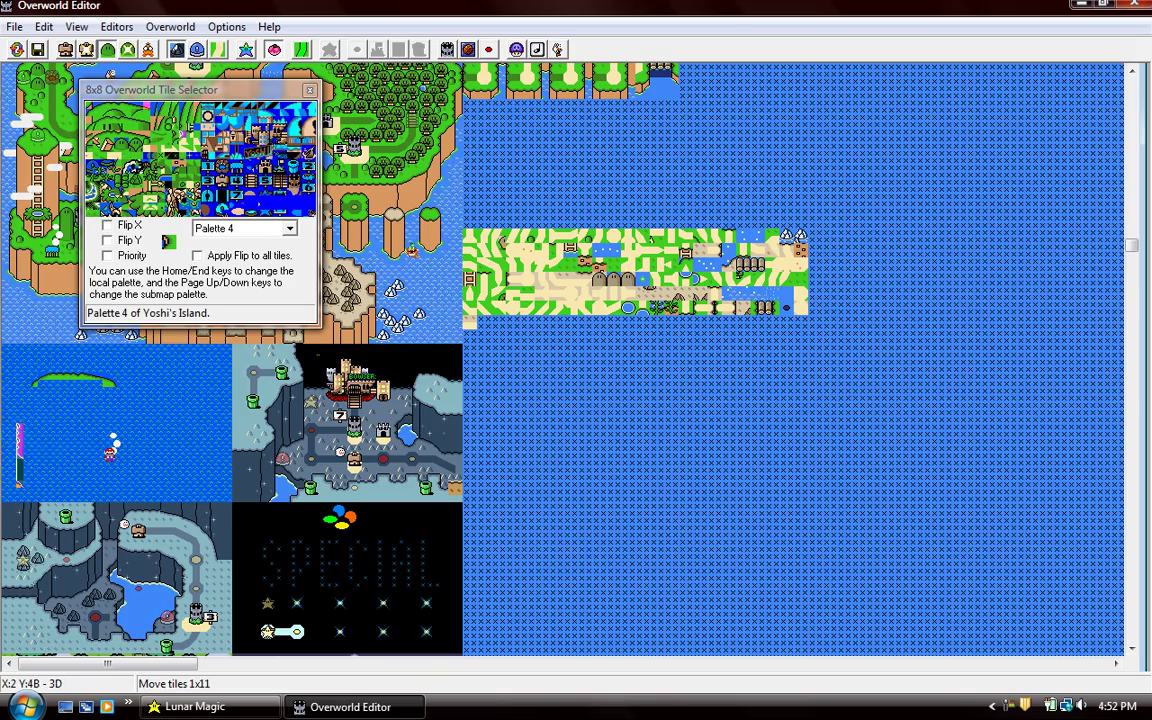
right_click(70, 433)
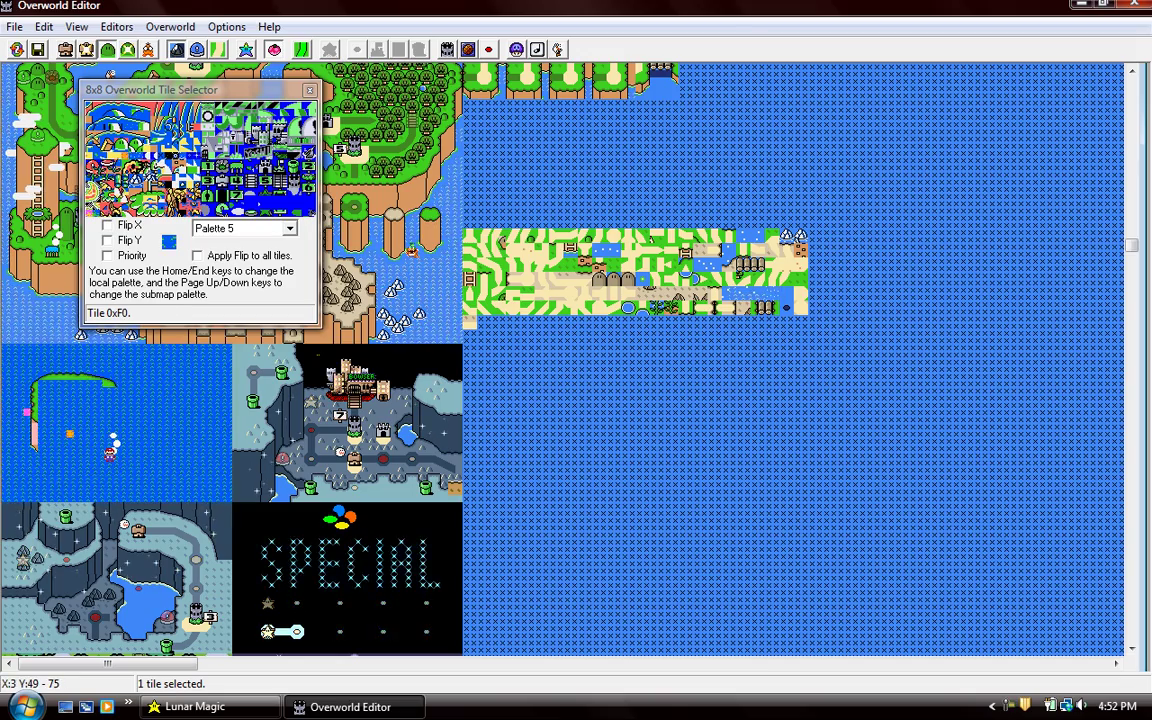
right_click(78, 355)
left_click(113, 130)
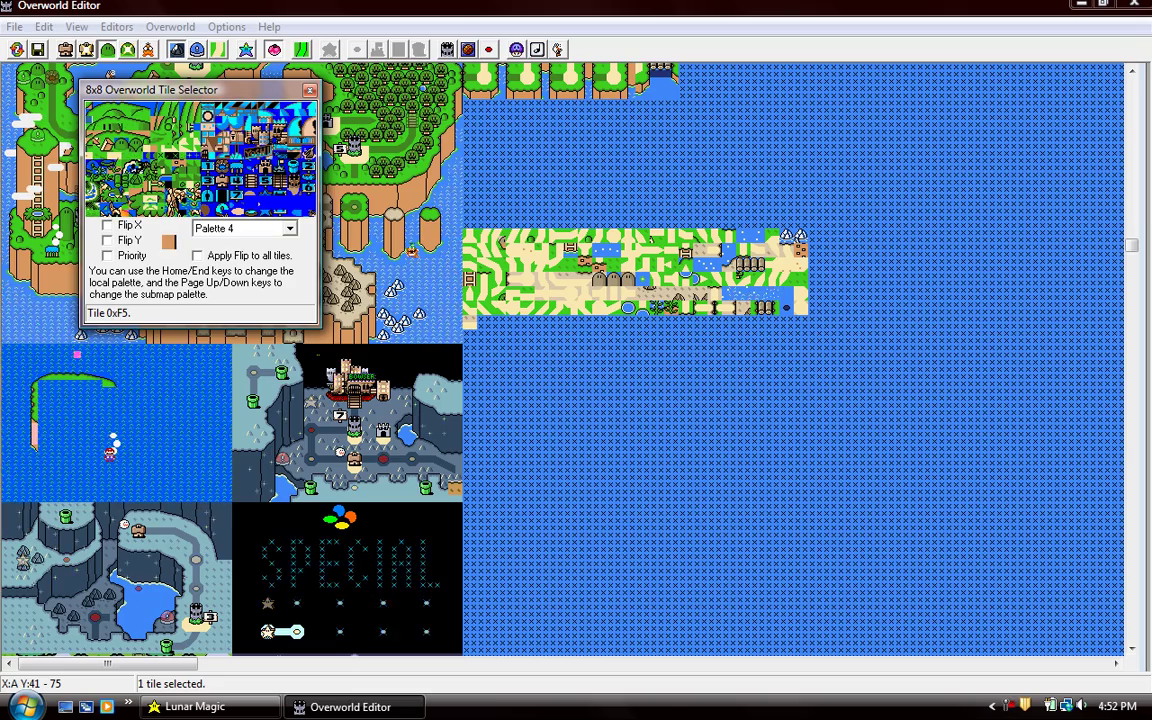
key("Delete")
left_click(36, 440)
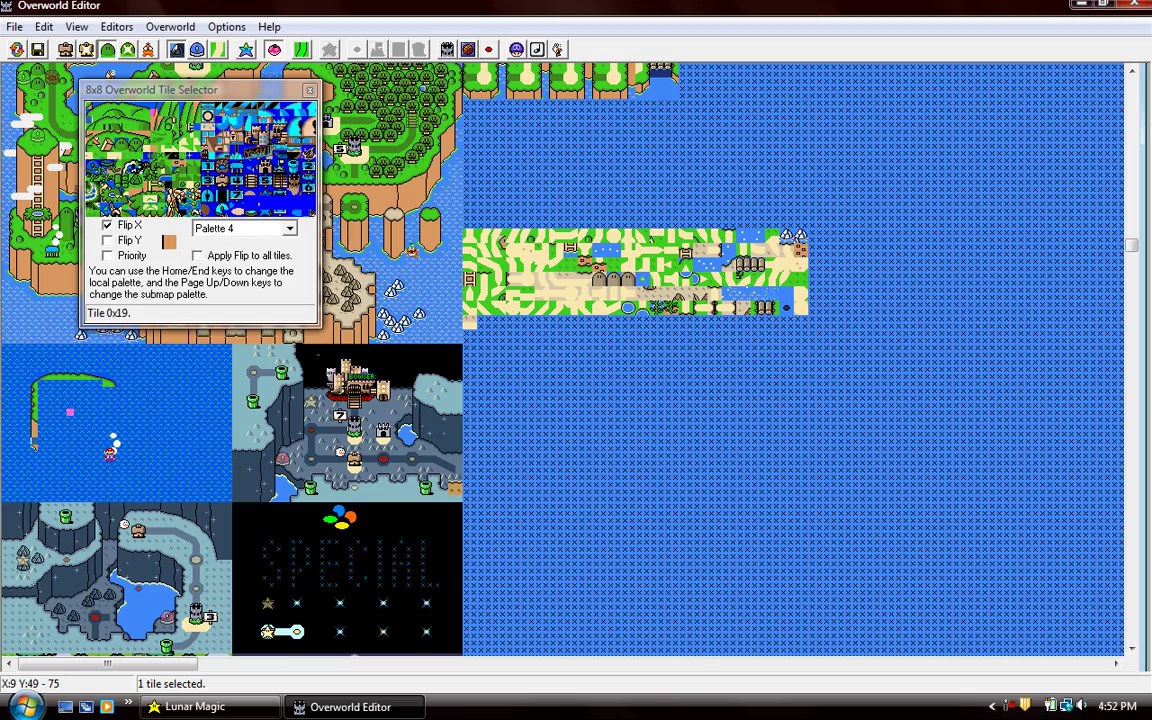
Switch the sheet to palette 5 and move the island block further down the submap
left_click_drag(240, 89, 347, 109)
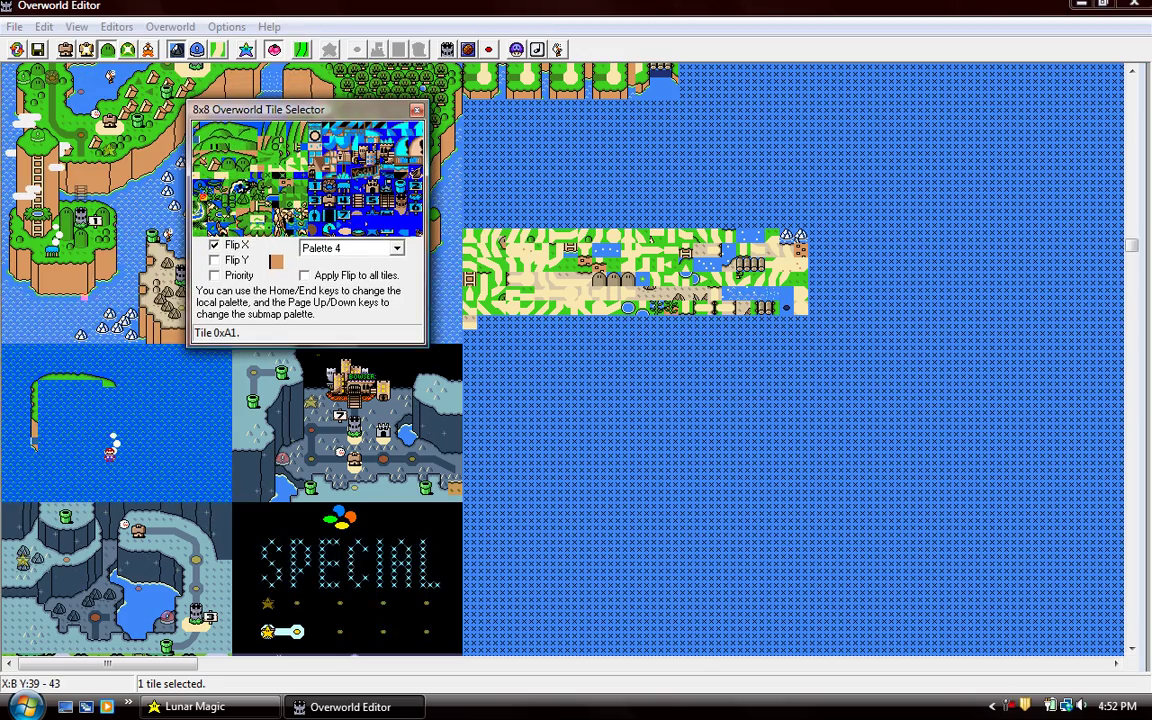
key("End")
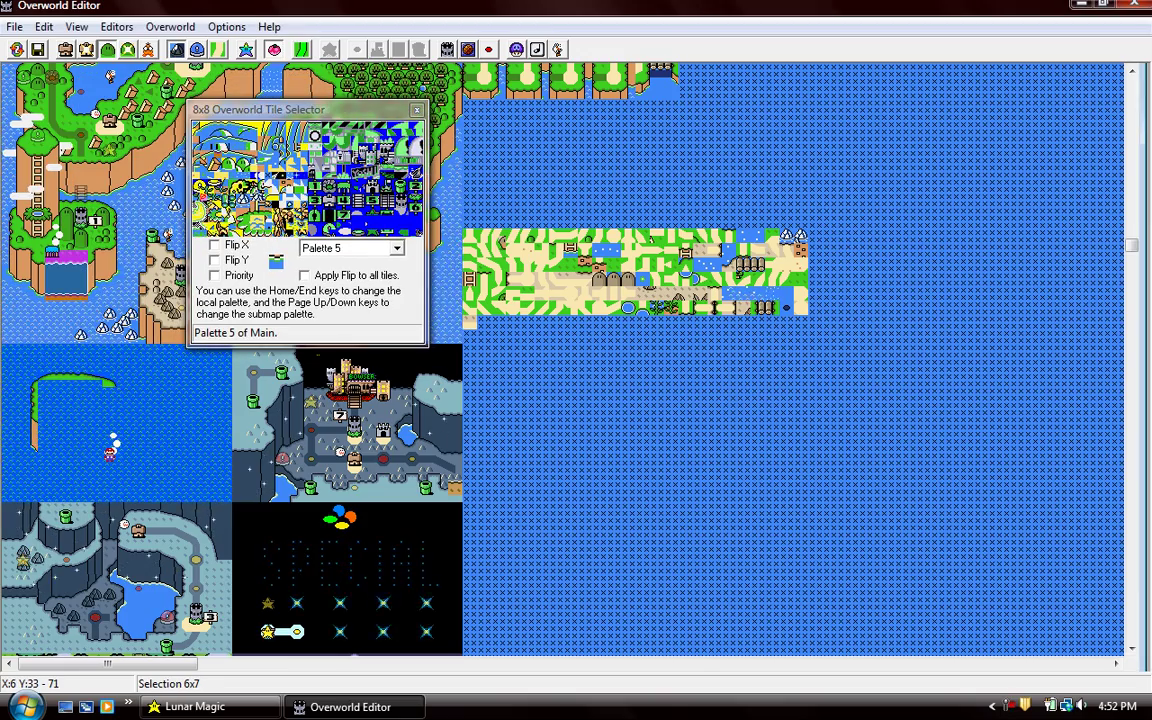
left_click_drag(60, 270, 60, 430)
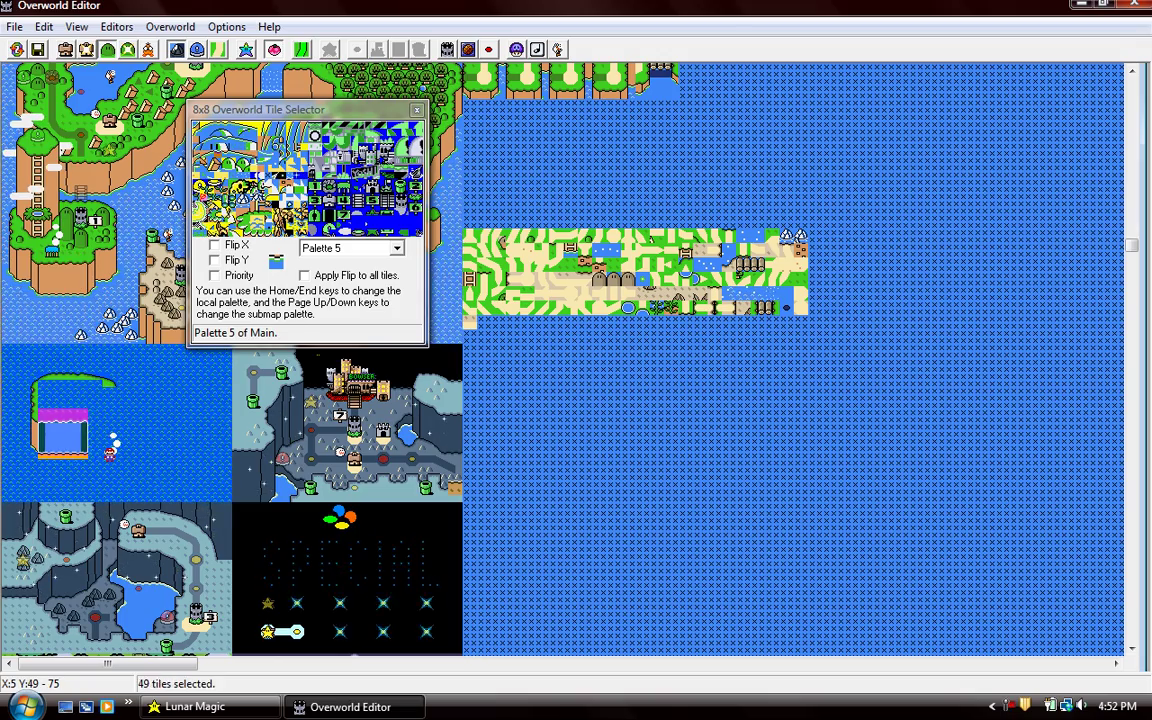
left_click(68, 413)
left_click(140, 301)
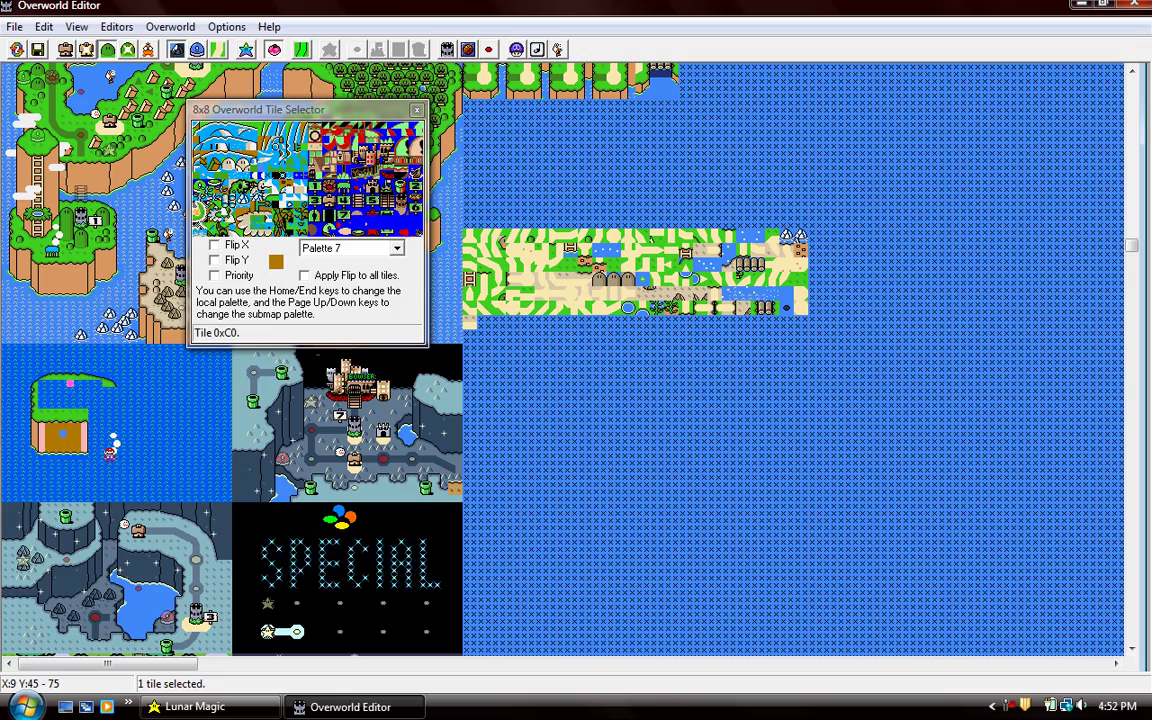
left_click(36, 445)
Try several sheet tiles and place the grass edge tile on the island's cliff
left_click(232, 146)
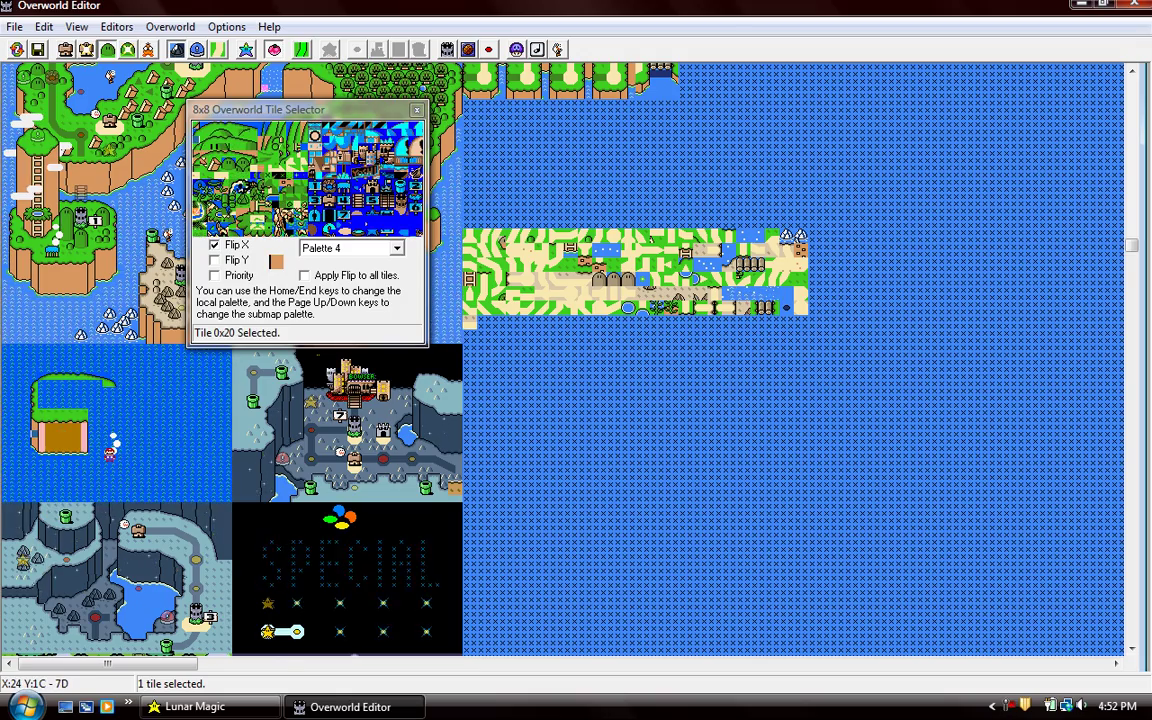
left_click(209, 132)
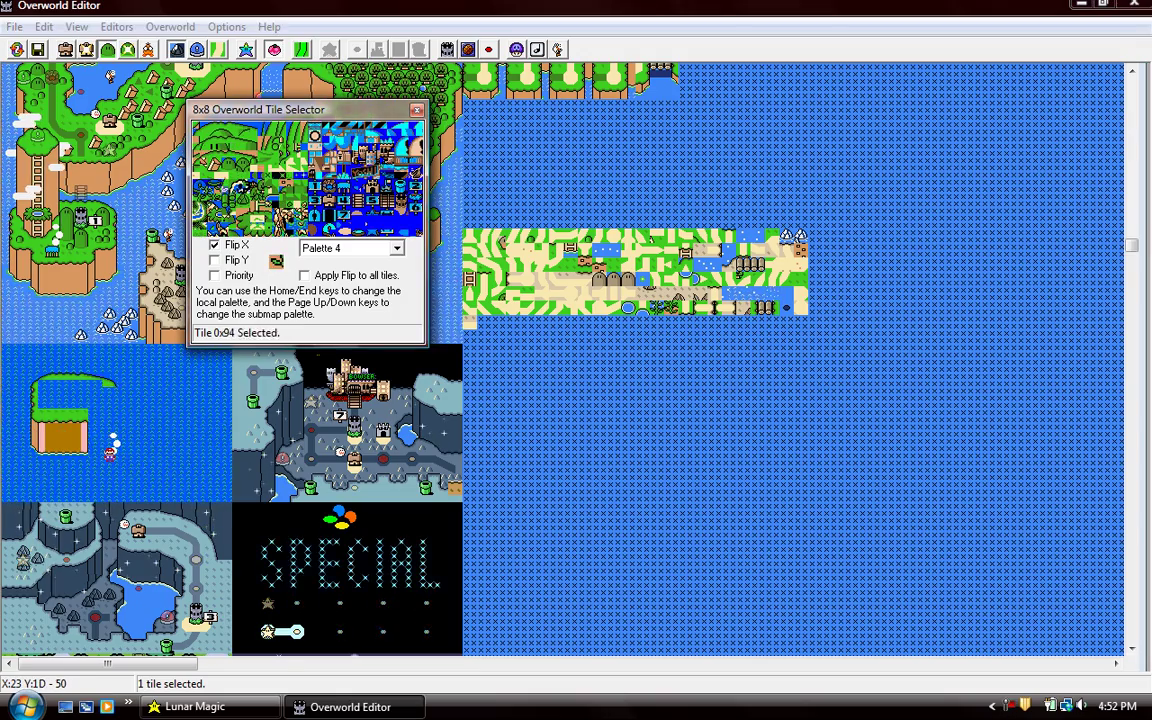
left_click(248, 236)
left_click(254, 145)
left_click(239, 152)
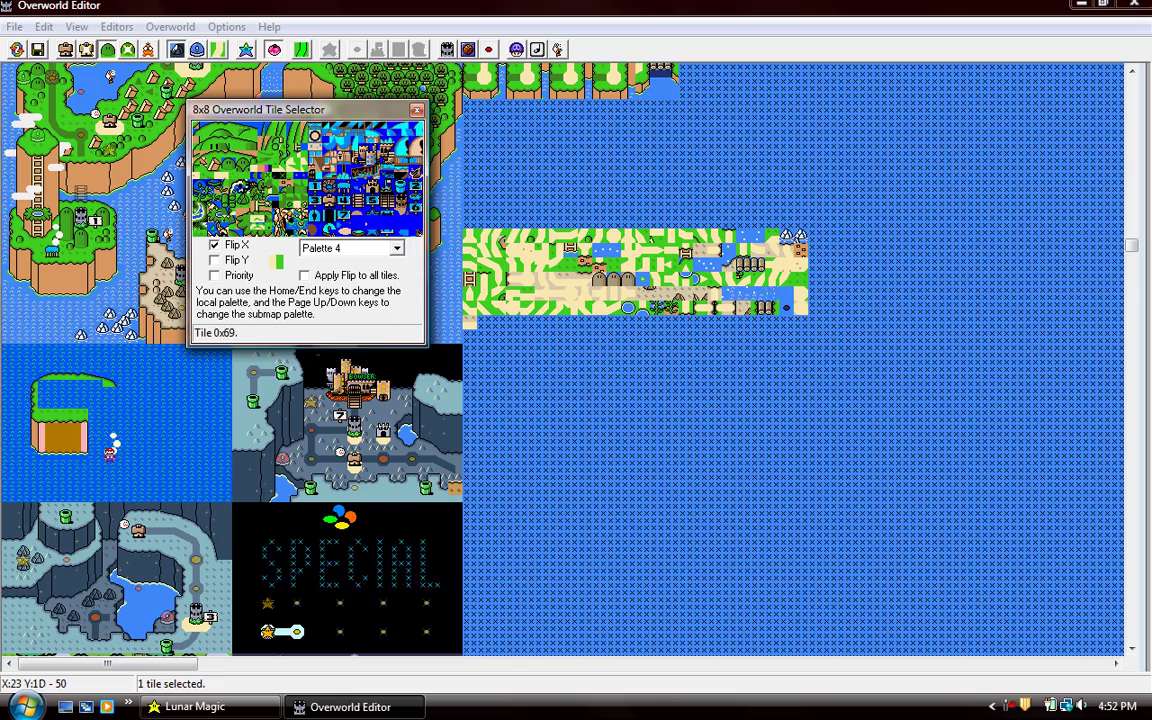
left_click(52, 455)
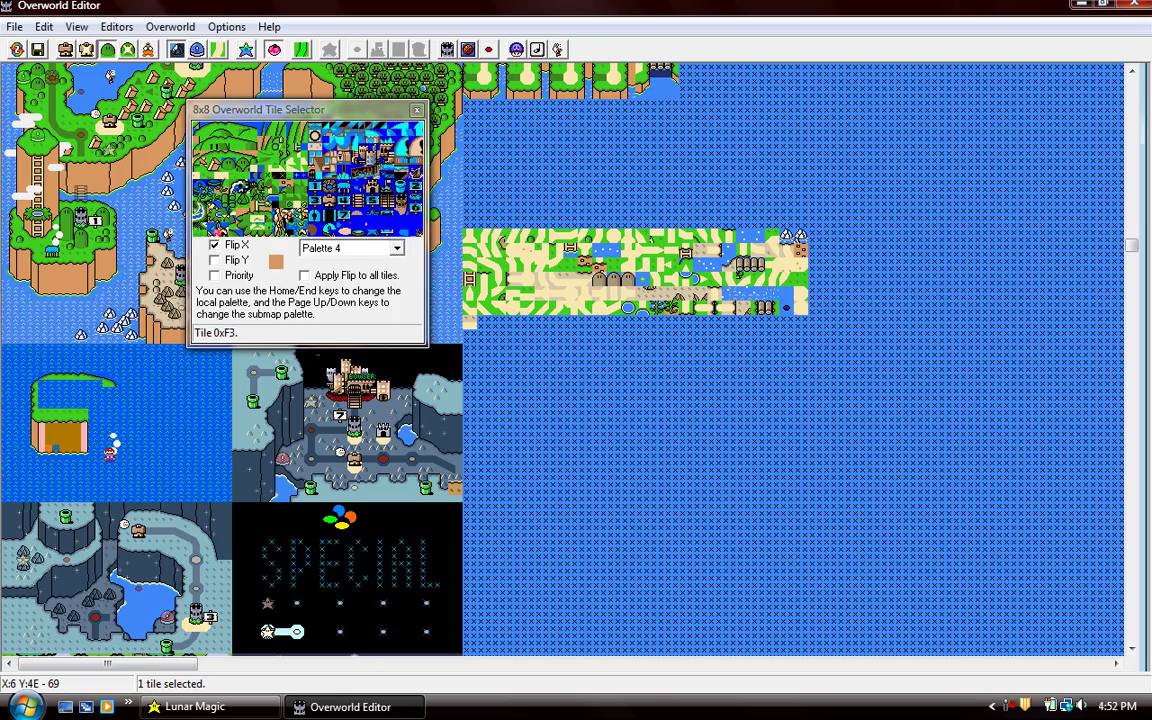
left_click(59, 455)
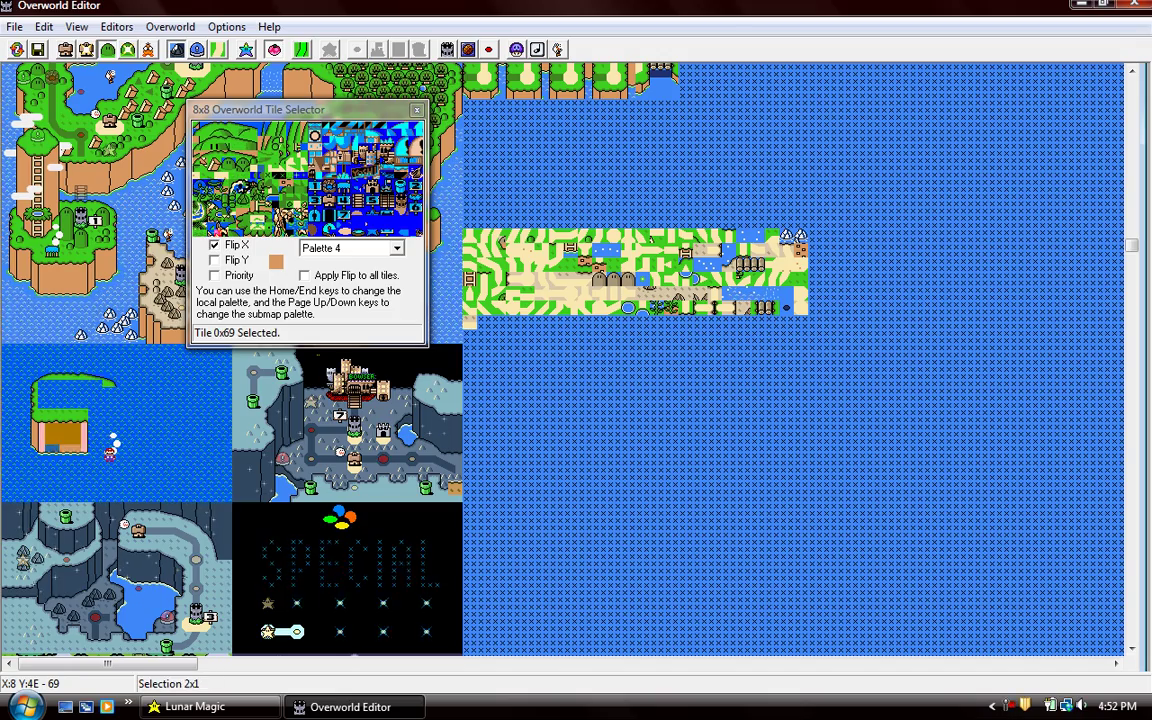
left_click_drag(68, 455, 44, 455)
Delete a single stray tile at the island's edge and reselect nearby island tiles
left_click(44, 460)
left_click(156, 295)
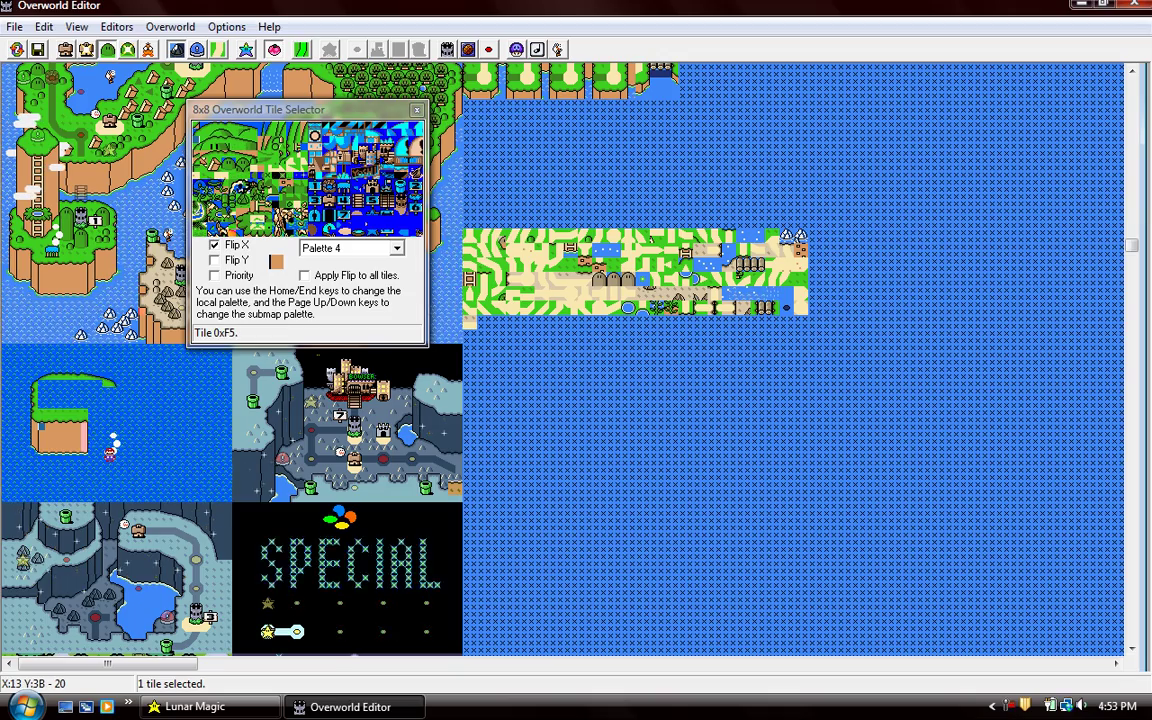
key("Delete")
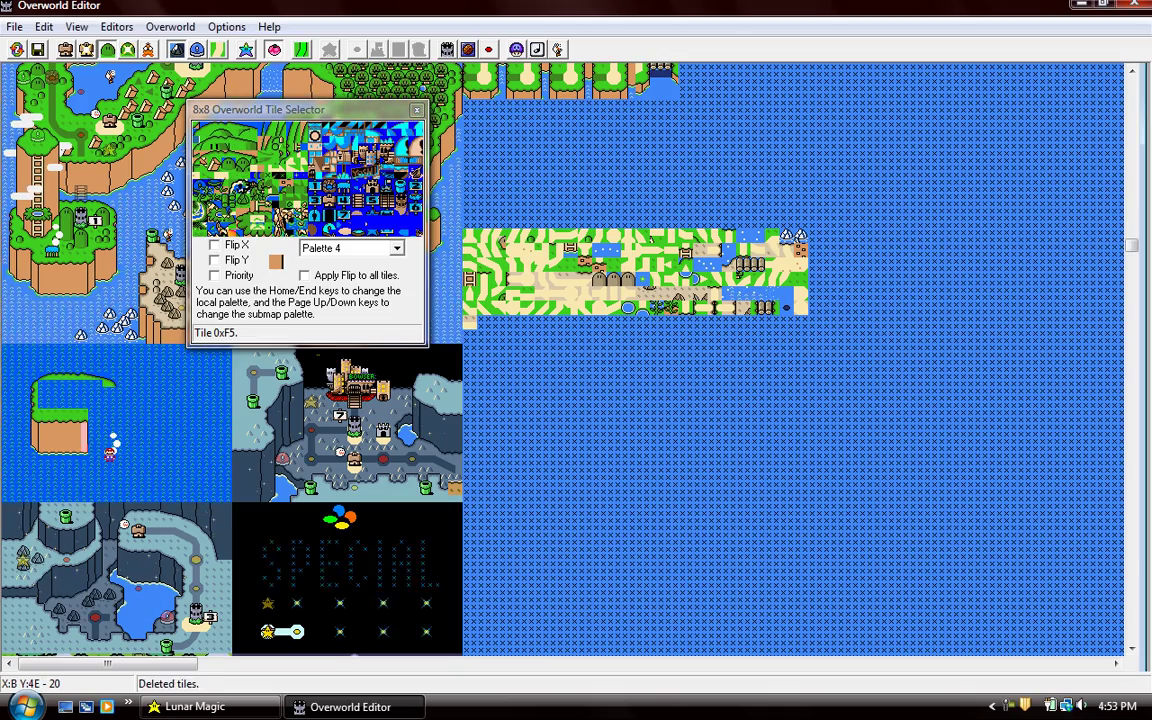
left_click(91, 474)
left_click_drag(91, 474, 109, 450)
With palette 5, replace the four-tile right edge column with cliff tiles
key("End")
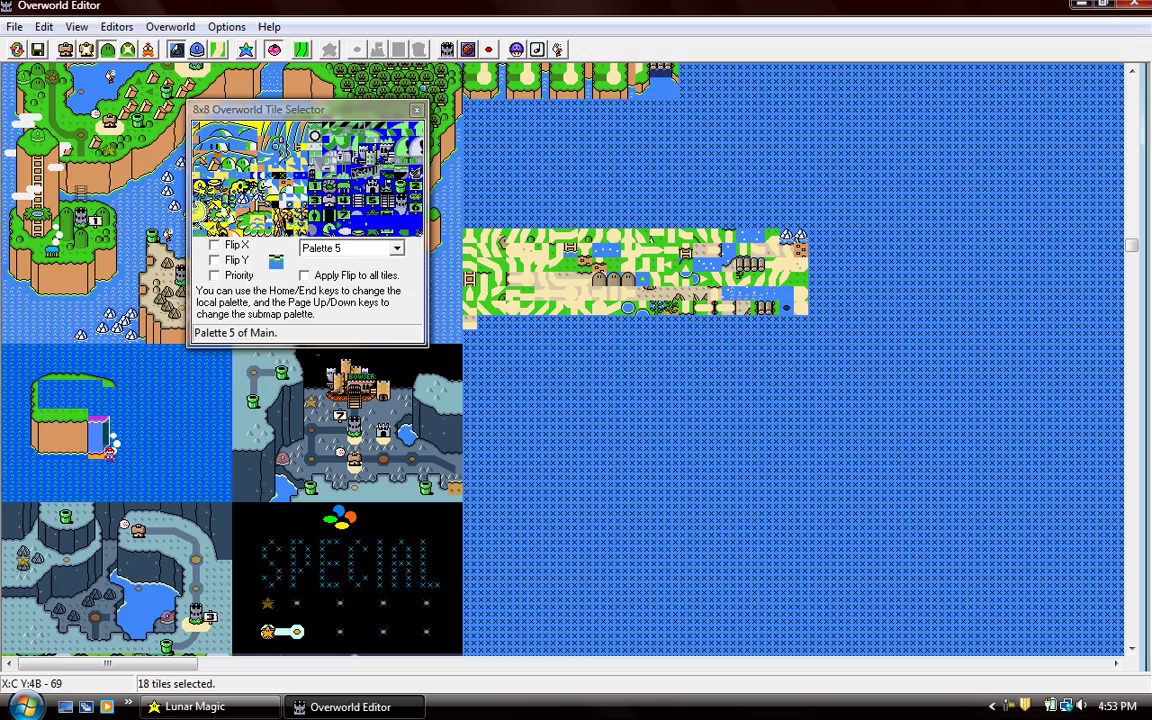
left_click(109, 462)
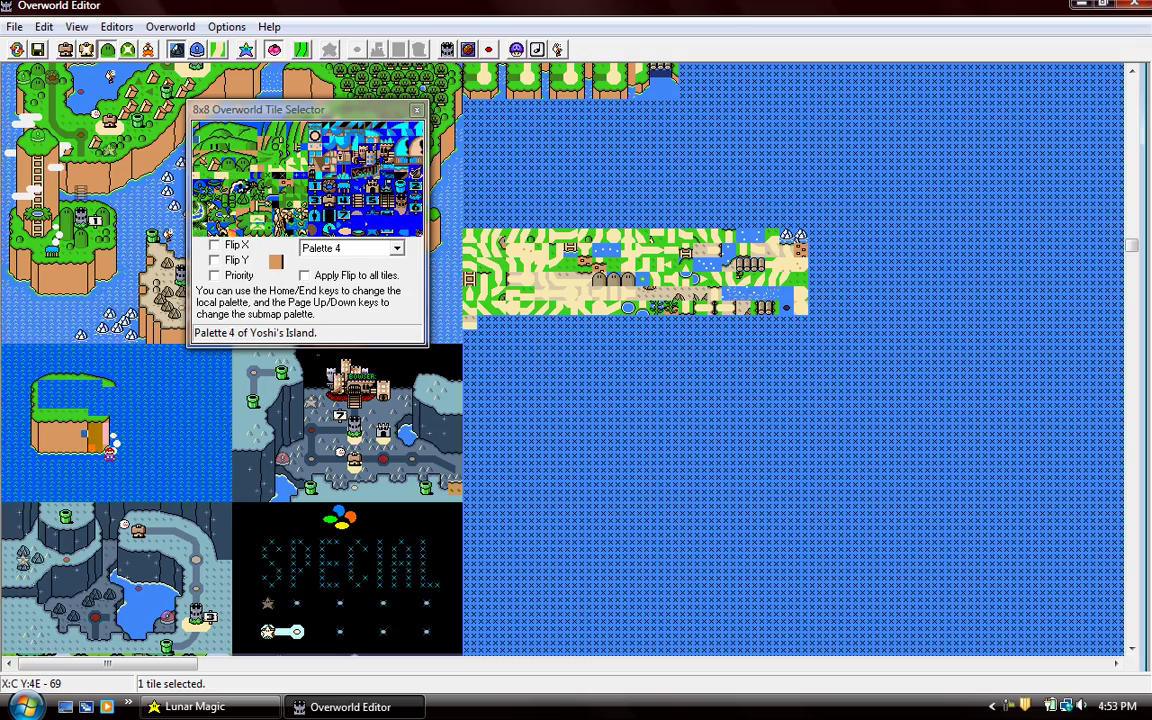
left_click_drag(95, 462, 109, 441)
key("Delete")
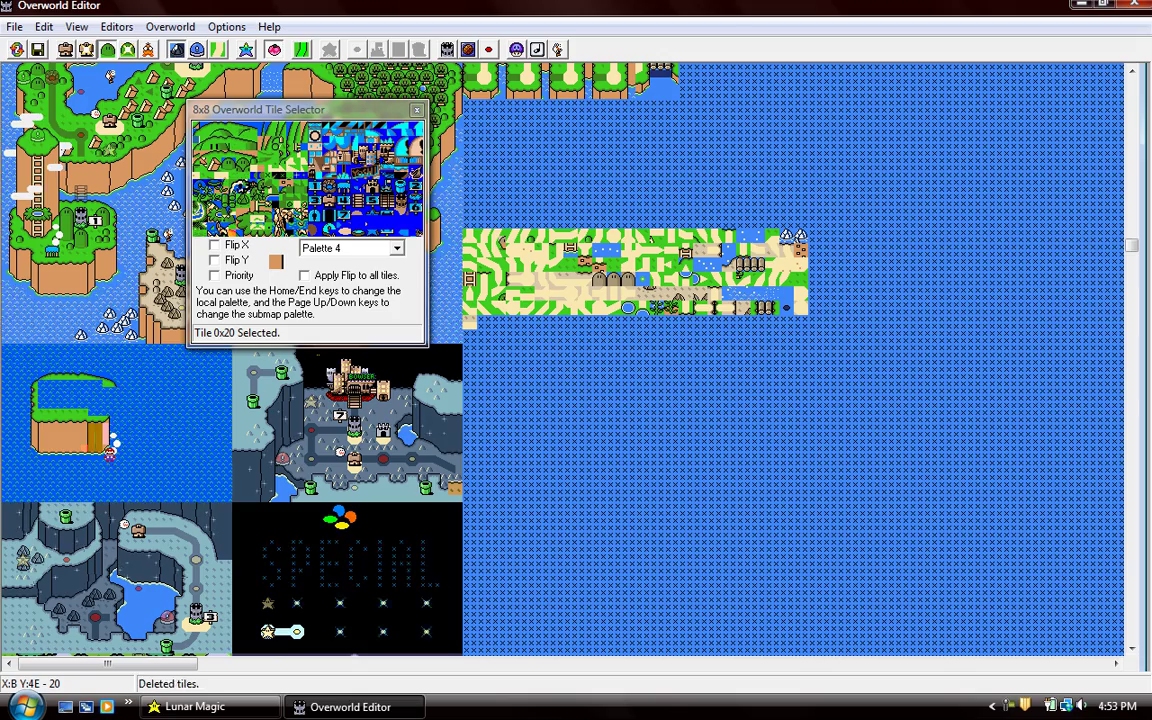
left_click(96, 436)
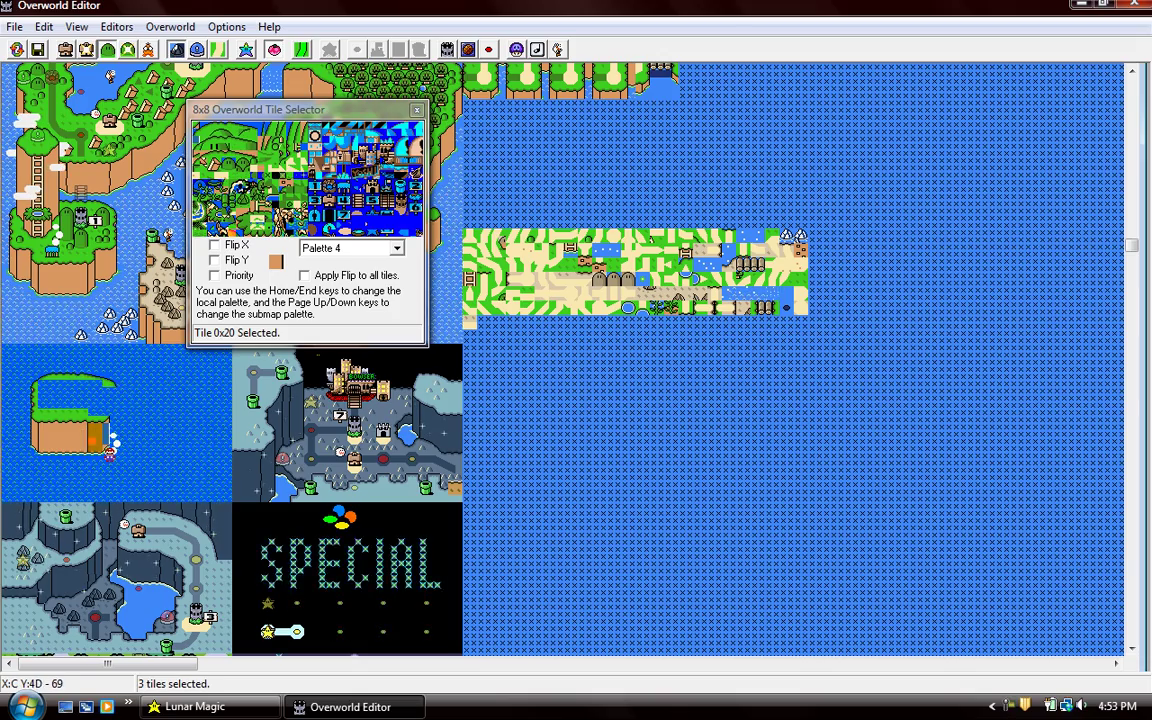
Shift the blue block two tiles right, reposition the five-tile column, and delete leftover edge tiles
right_click_drag(75, 390, 84, 406)
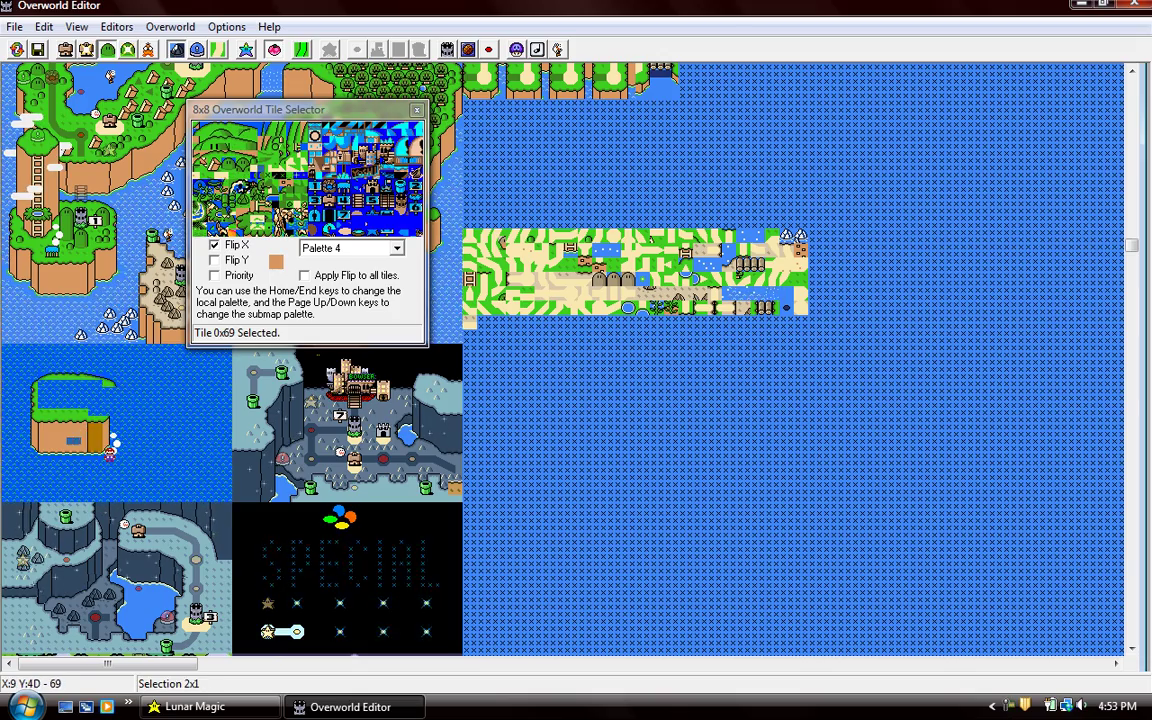
left_click_drag(74, 435, 108, 442)
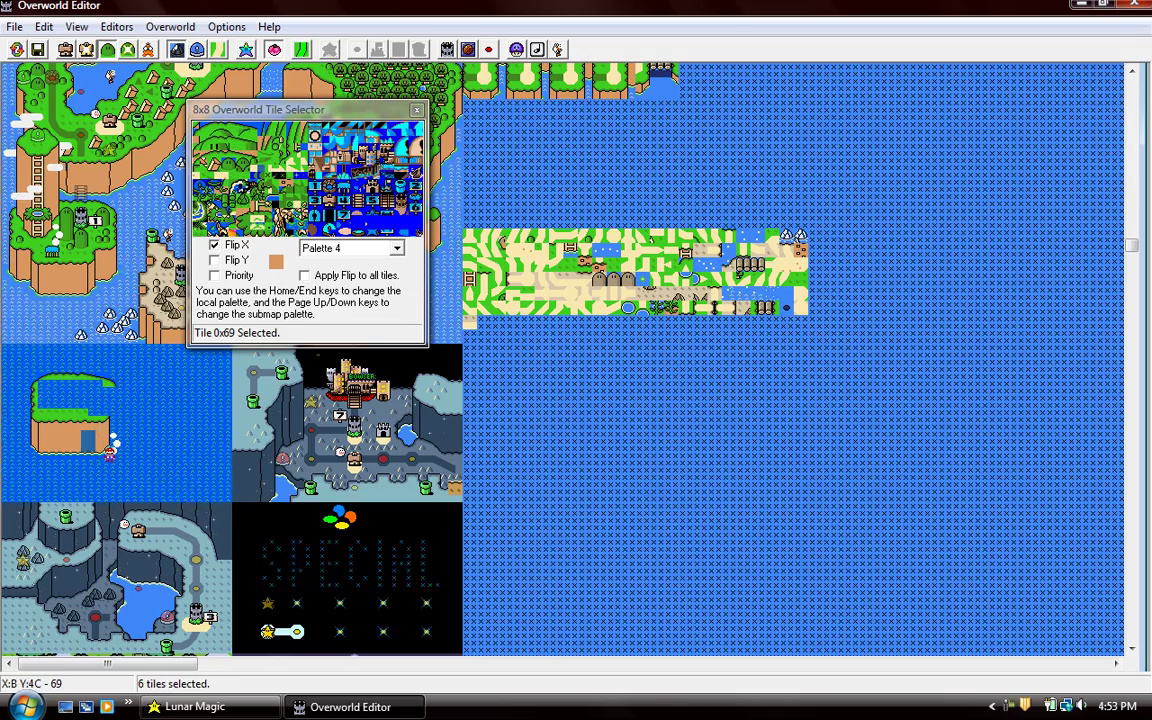
right_click_drag(108, 416, 110, 451)
left_click_drag(110, 451, 98, 420)
right_click_drag(112, 440, 112, 462)
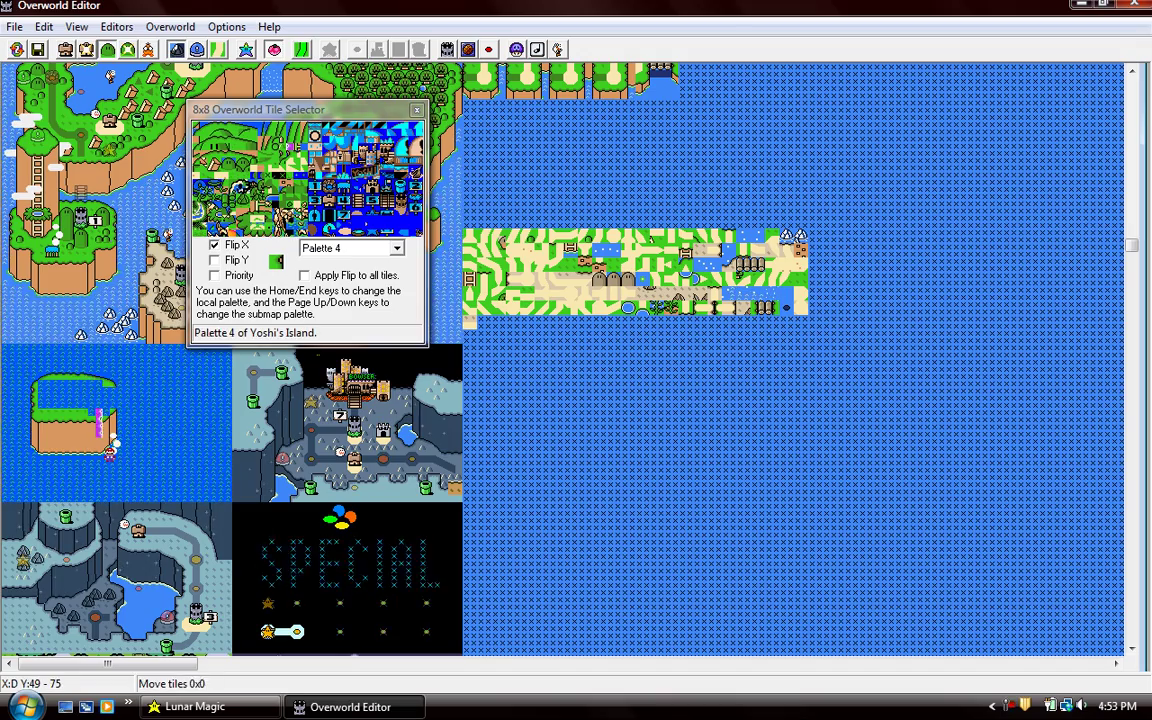
key("Delete")
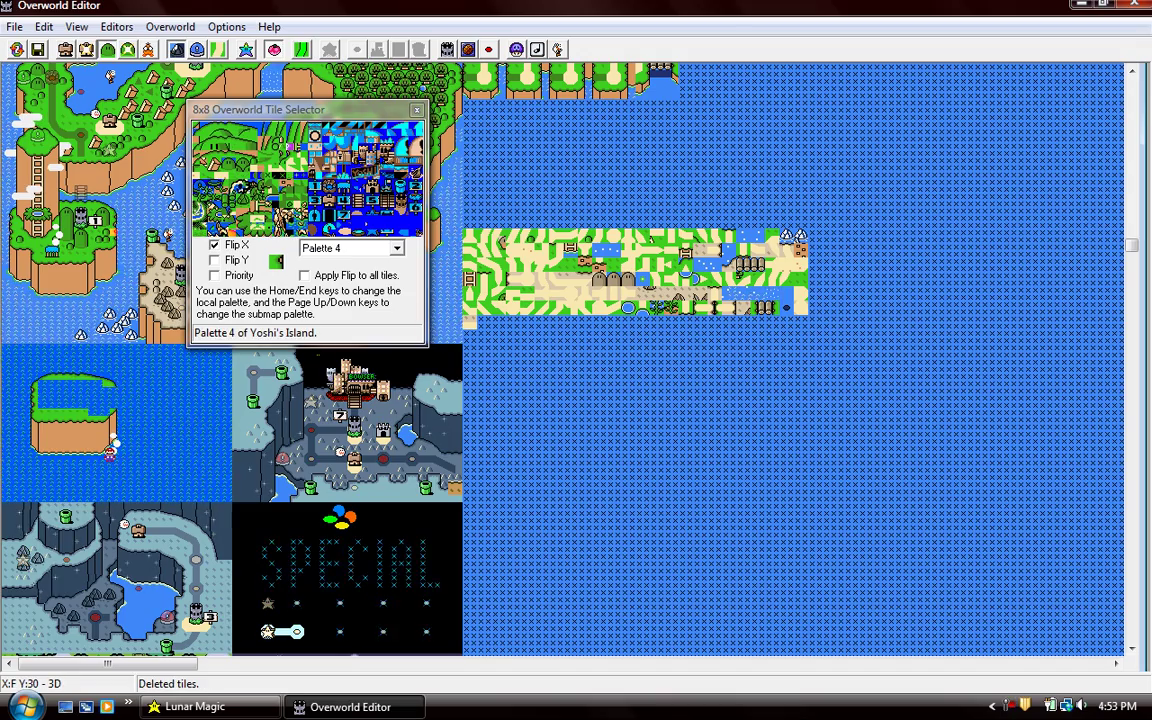
right_click_drag(112, 445, 112, 440)
left_click(112, 440)
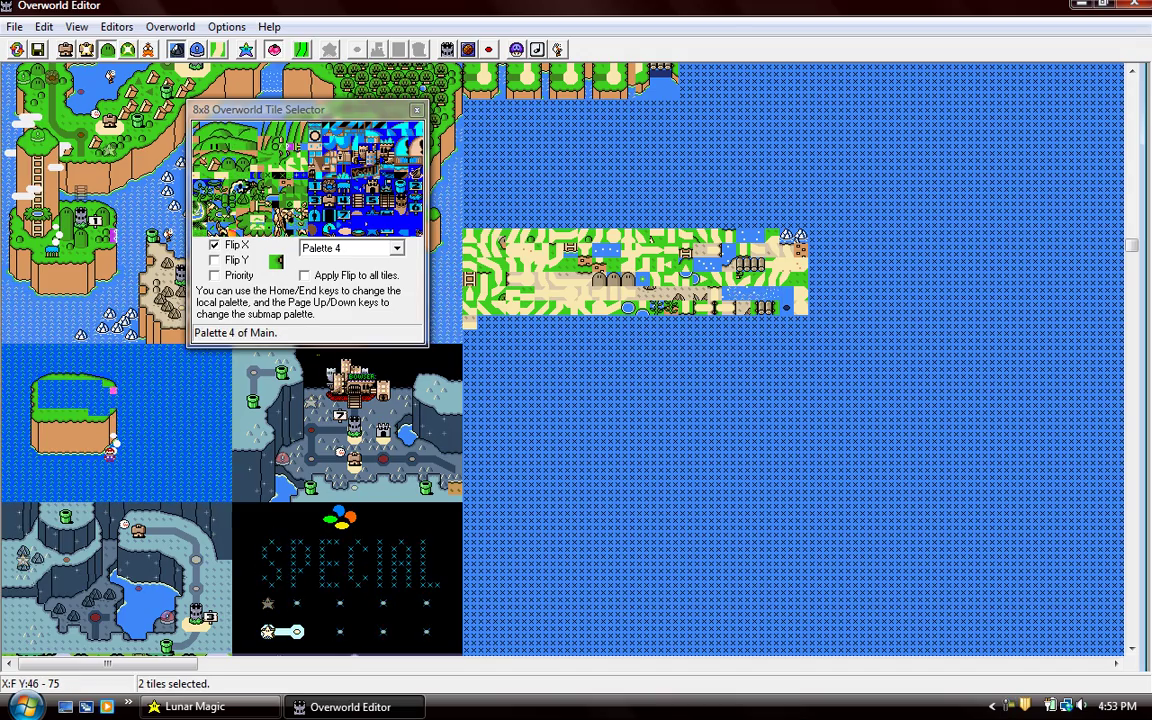
Reposition two edge tiles and place yellow tile 0x11 at the island's top-left
mouse_move(115, 440)
left_mouse_down()
mouse_move(34, 411)
mouse_move(44, 386)
mouse_move(58, 413)
left_mouse_up()
left_click(62, 397)
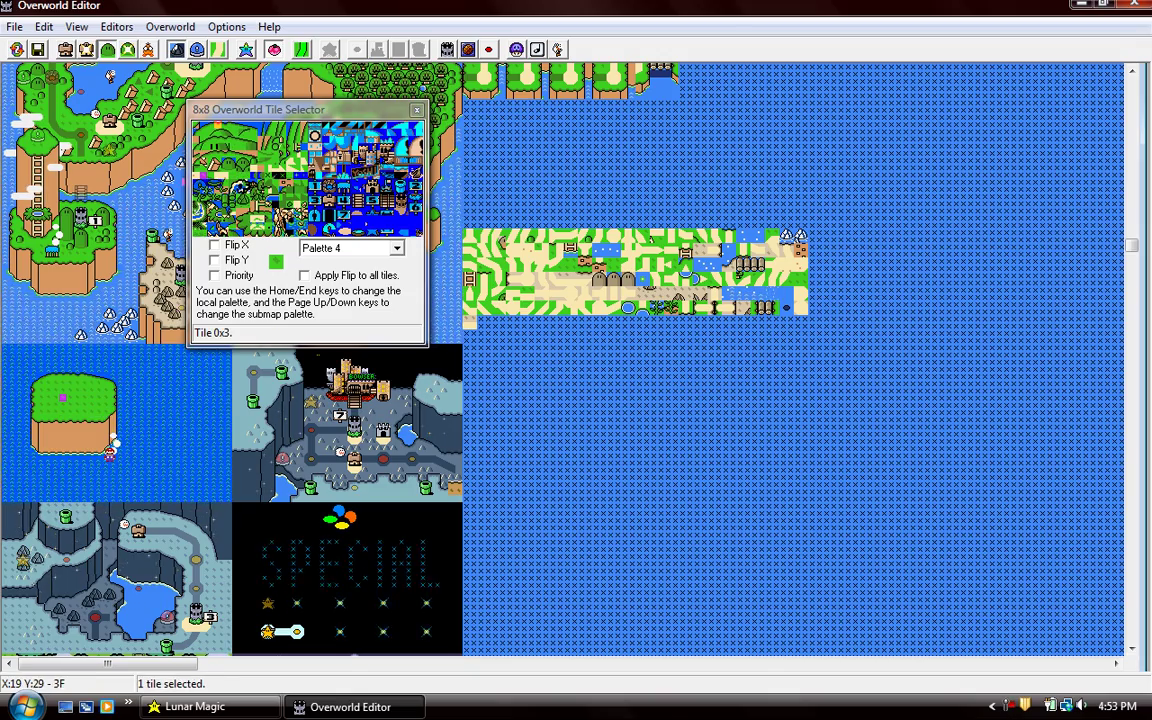
left_click(319, 126)
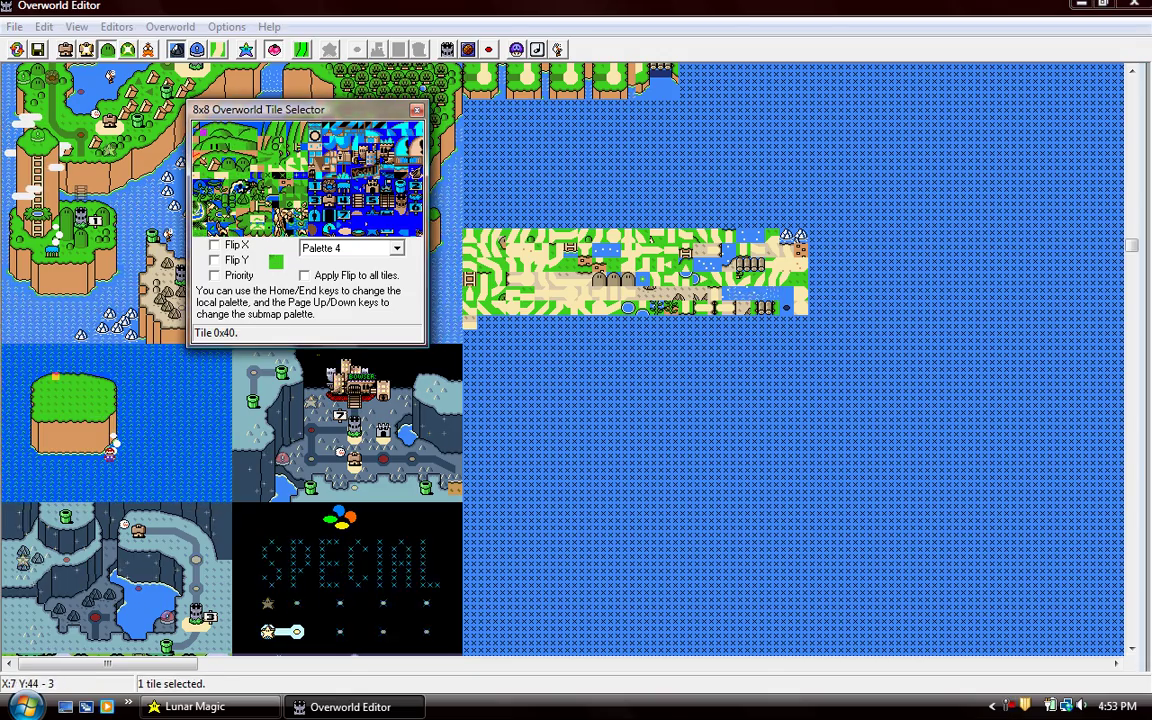
right_click(42, 384)
left_click(42, 384)
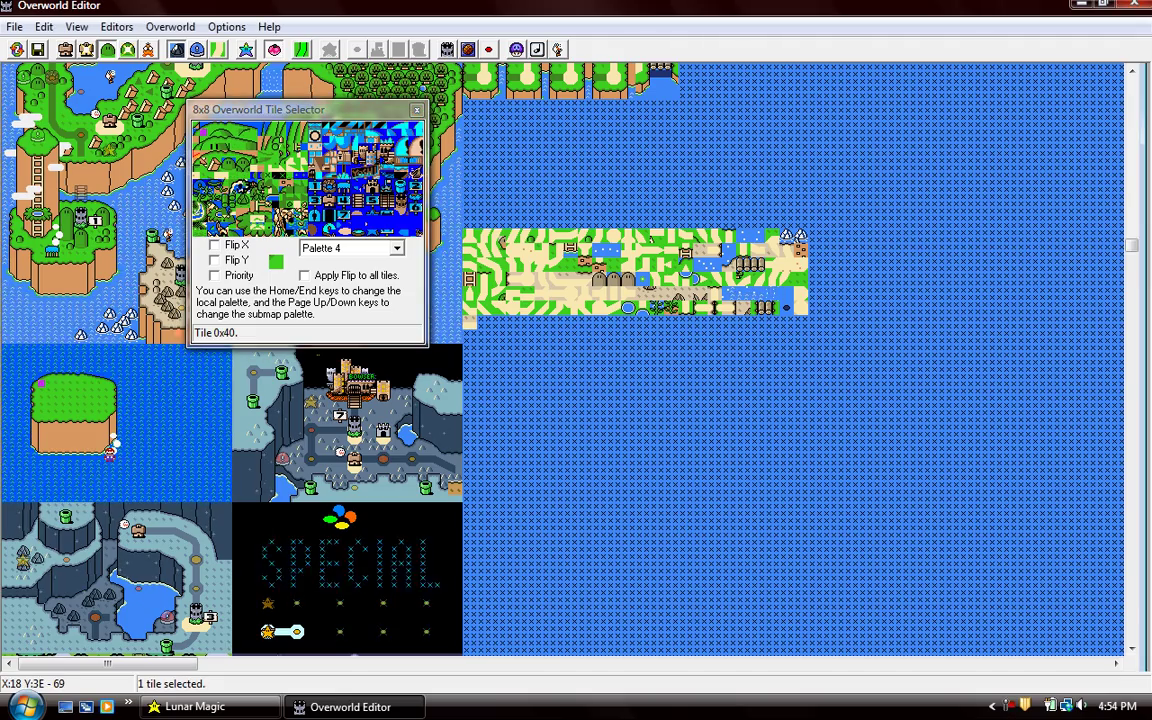
Place vertically and horizontally flipped copies of the tile on the island, then save
left_click(214, 260)
right_click(92, 378)
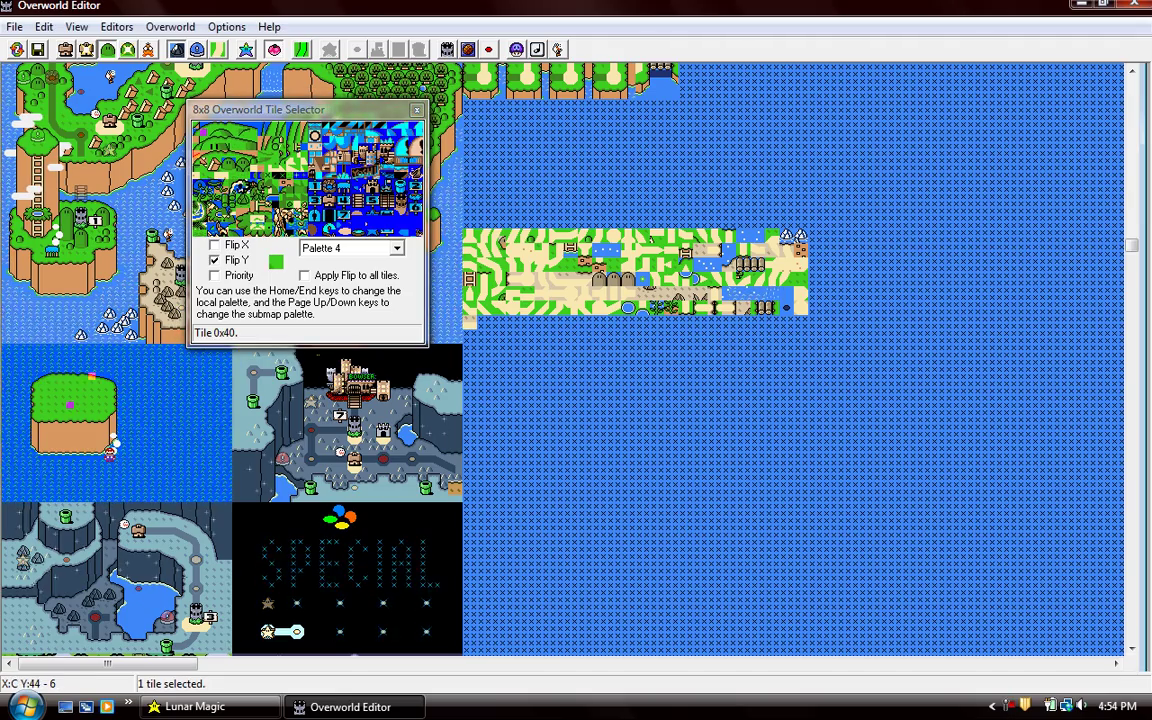
key("Delete")
left_click(214, 245)
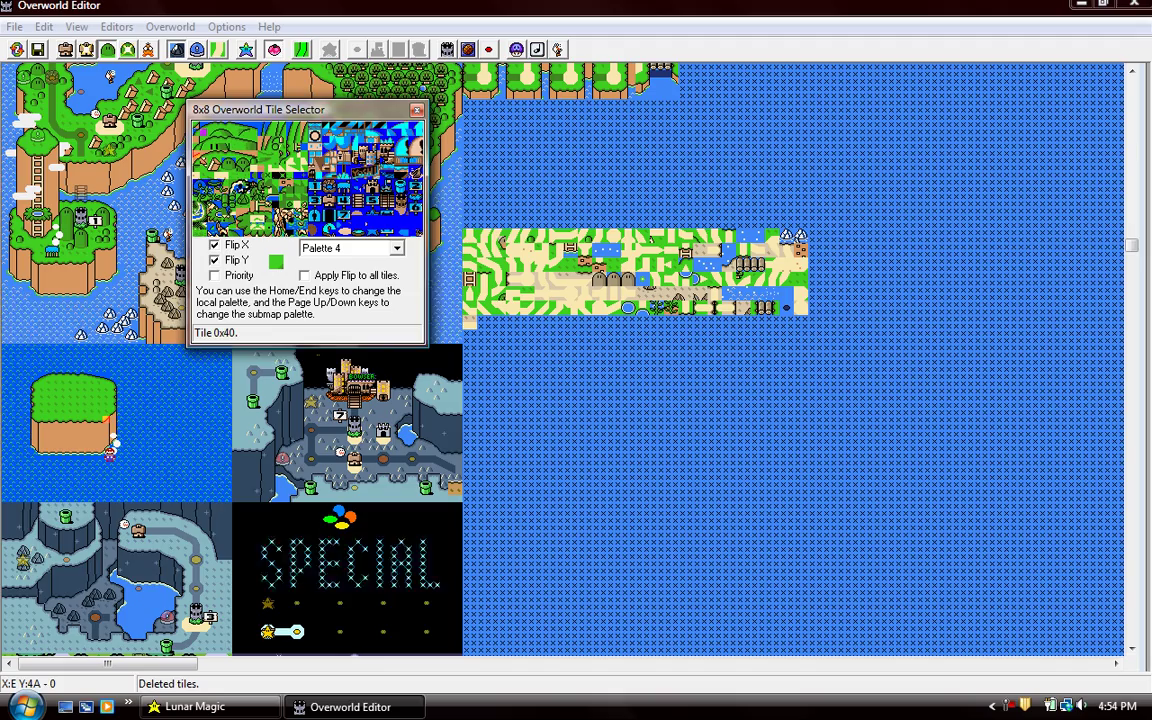
right_click(106, 411)
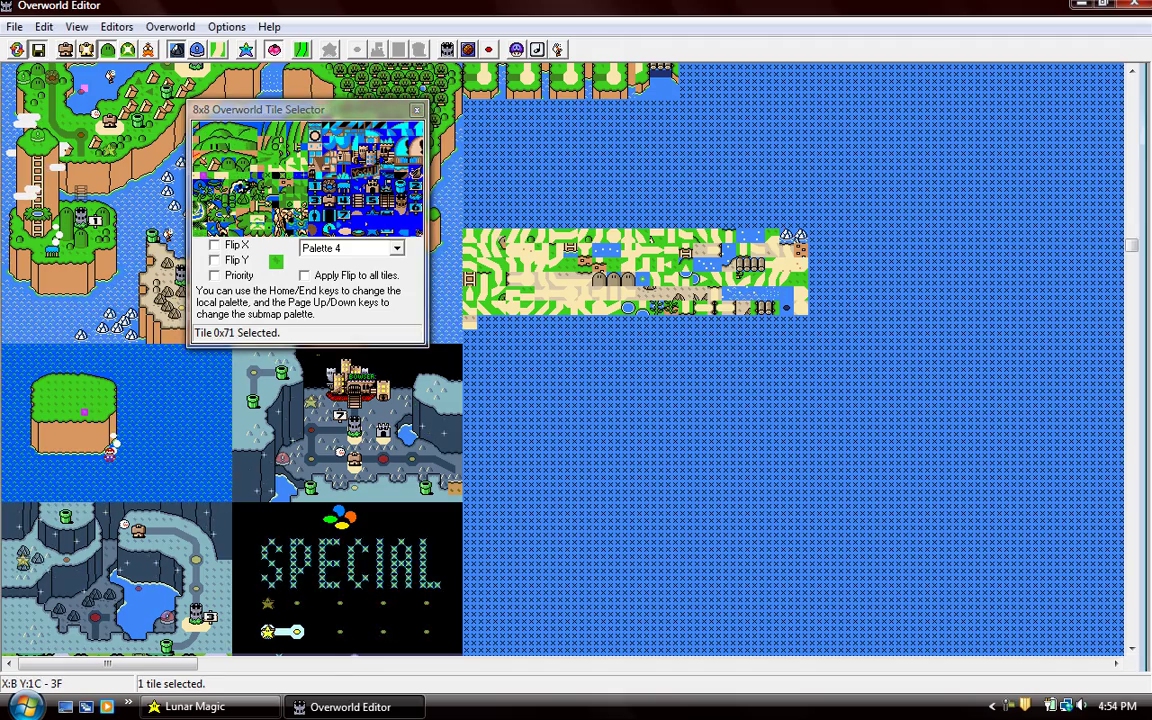
key("ctrl+s")
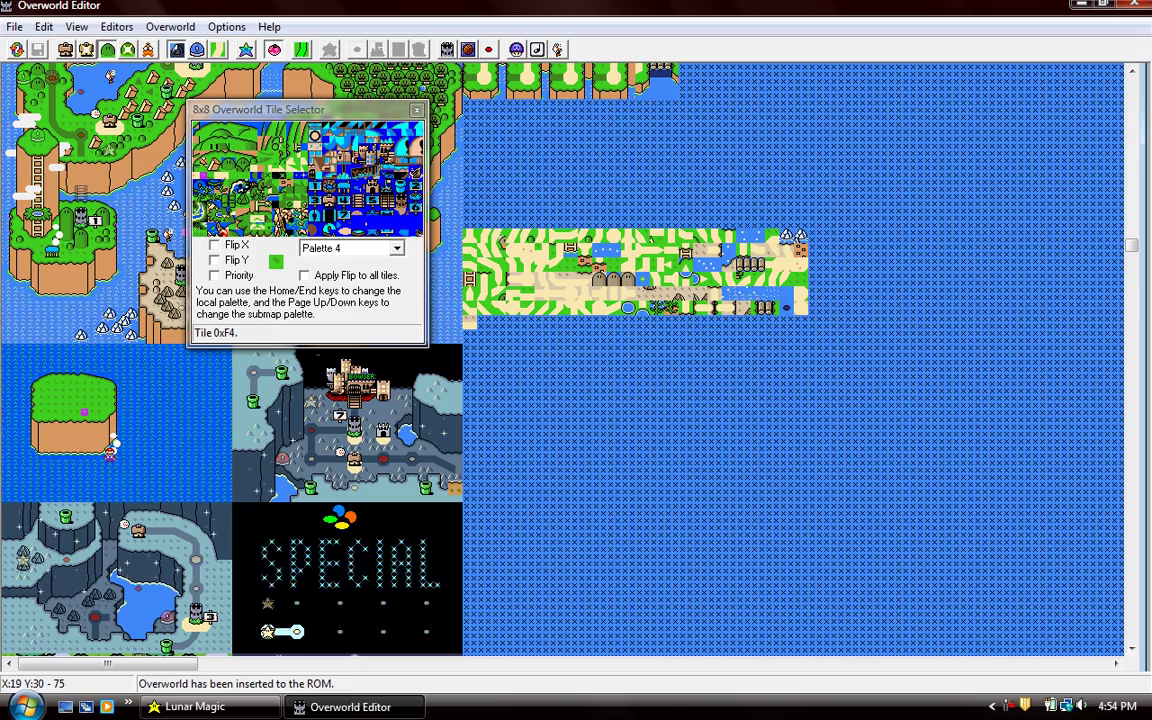
Copy a flipped tile pair and tile 0x71 onto the island and save again
right_click(435, 250)
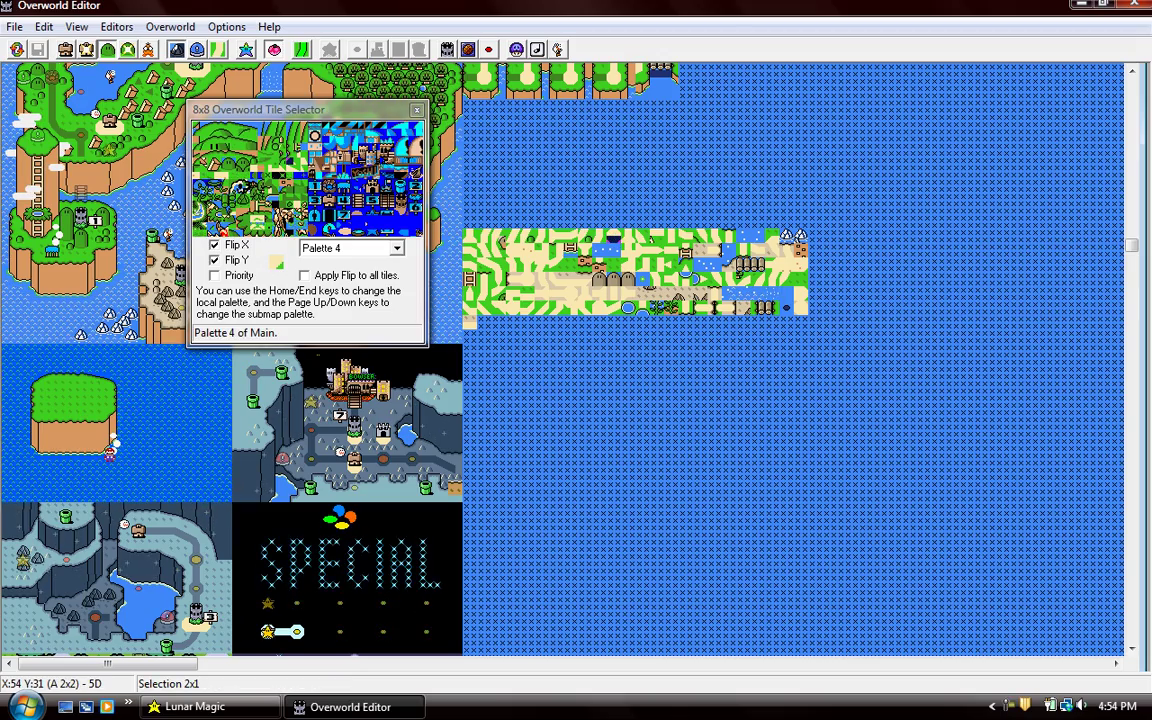
left_click(52, 395)
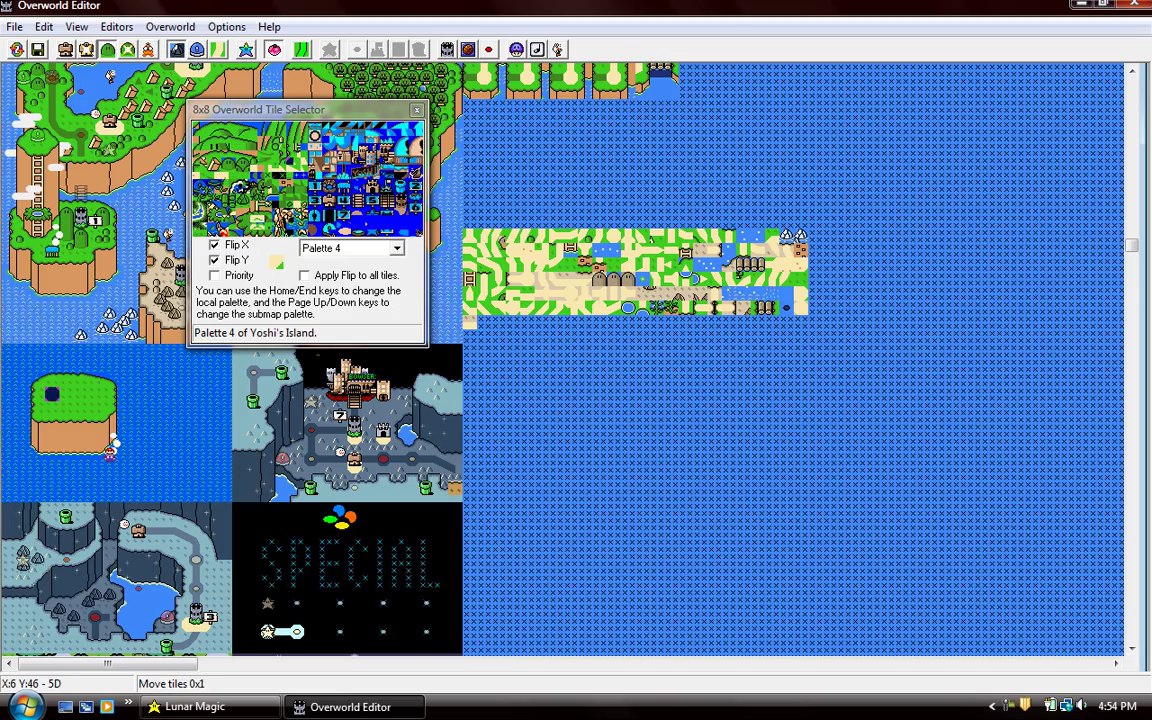
right_click(84, 395)
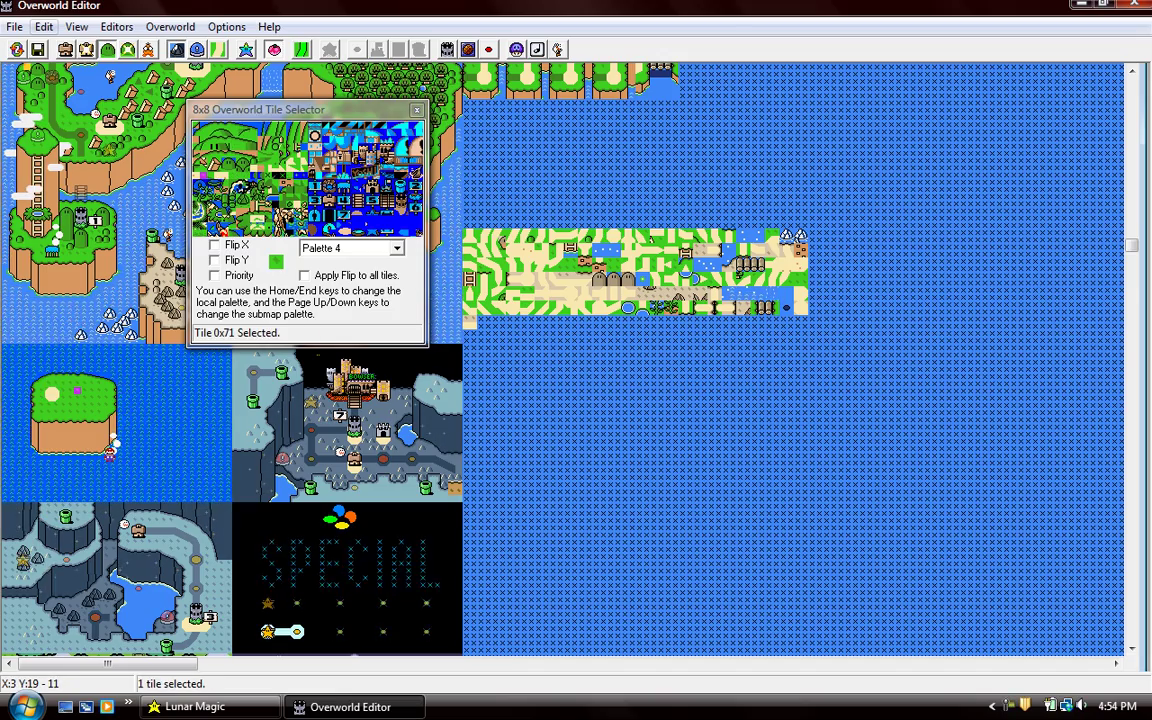
key("ctrl+s")
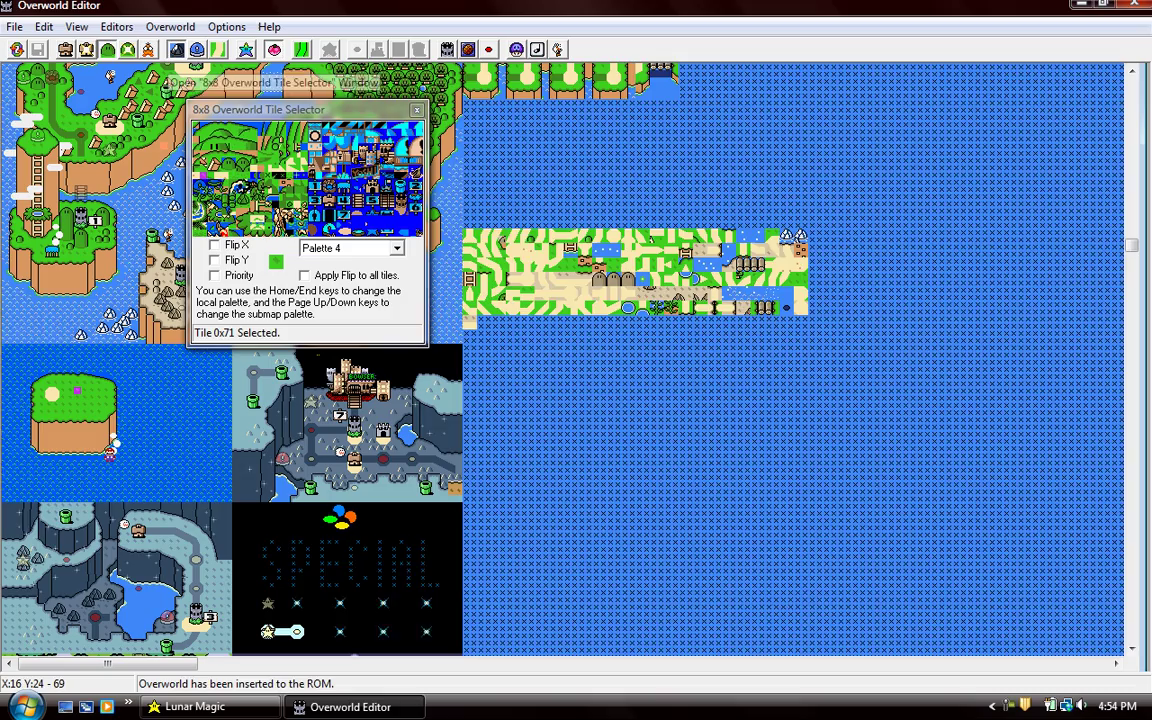
Move the player and the small white sprite onto the island's green top and save
left_click(148, 49)
left_click_drag(110, 450, 52, 392)
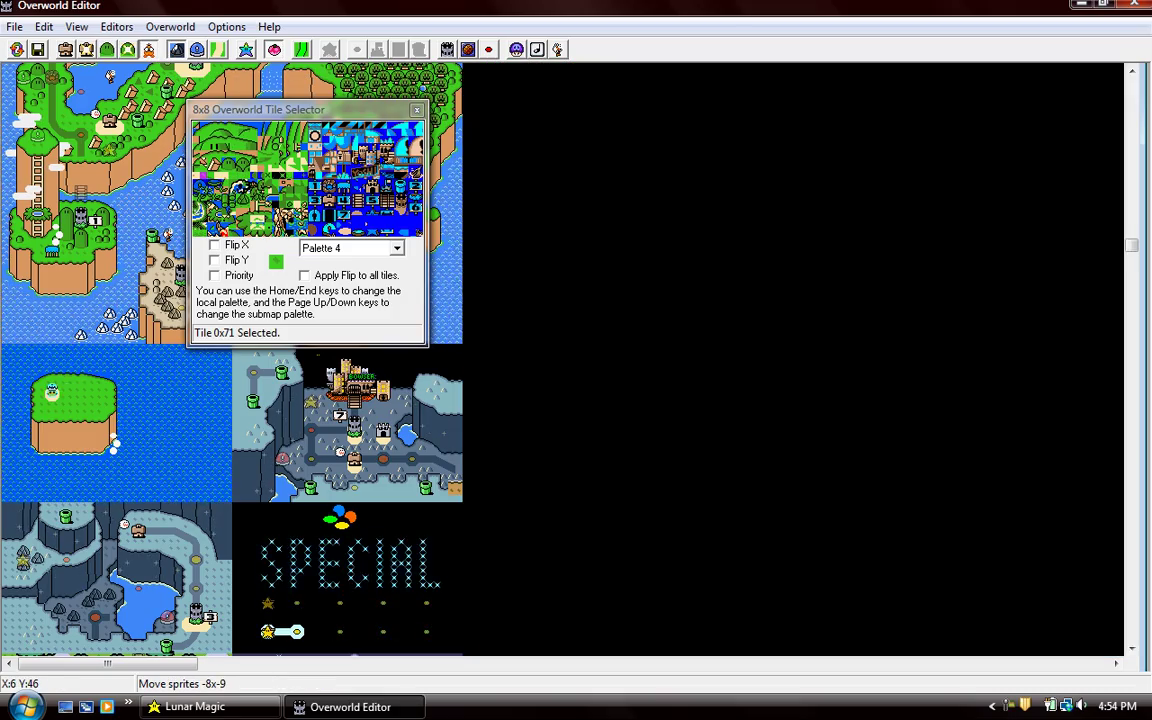
left_click(276, 392)
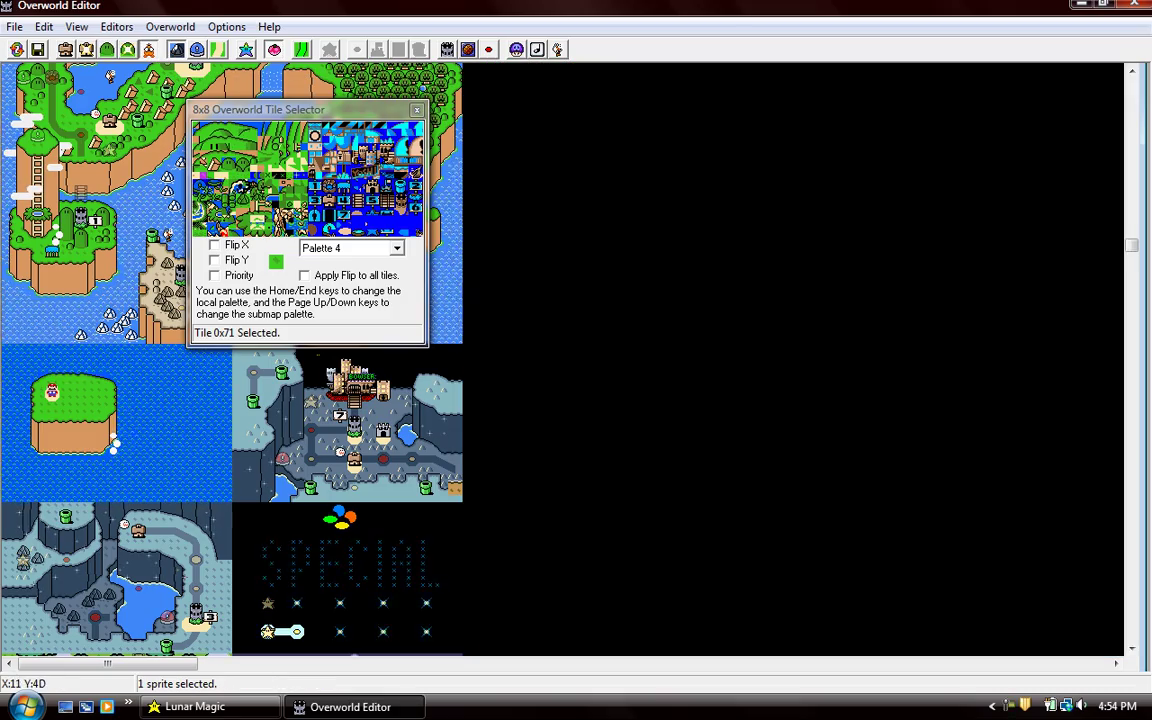
left_click_drag(113, 447, 57, 372)
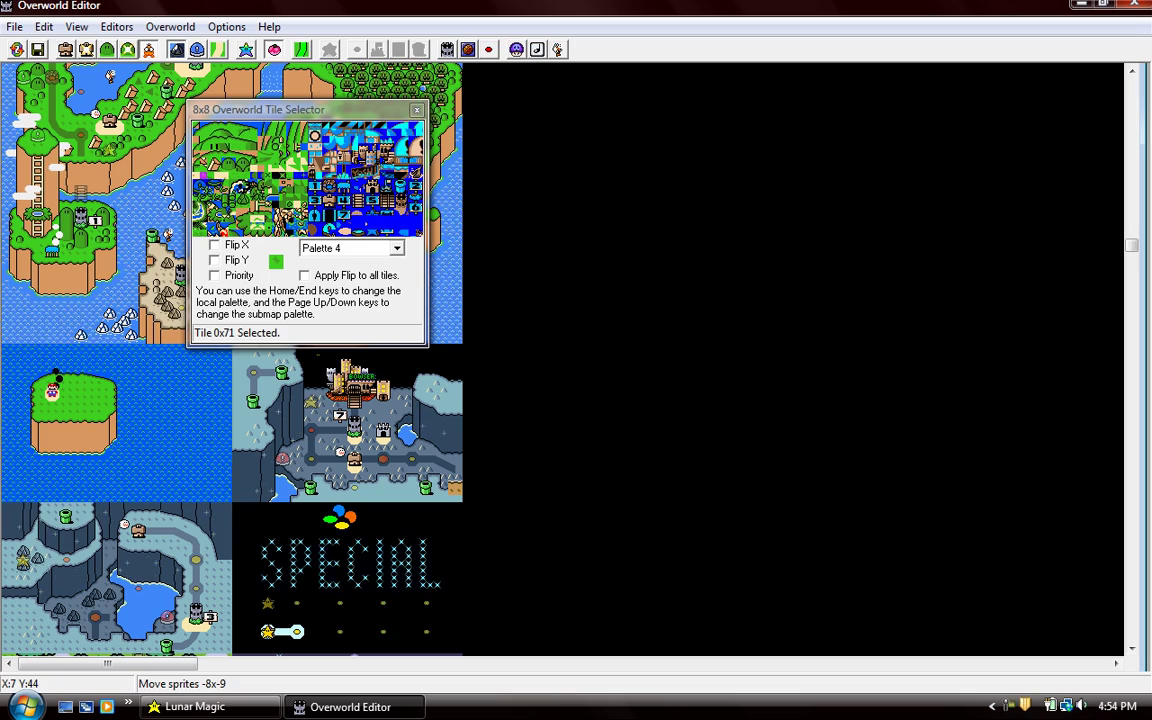
left_click(92, 383)
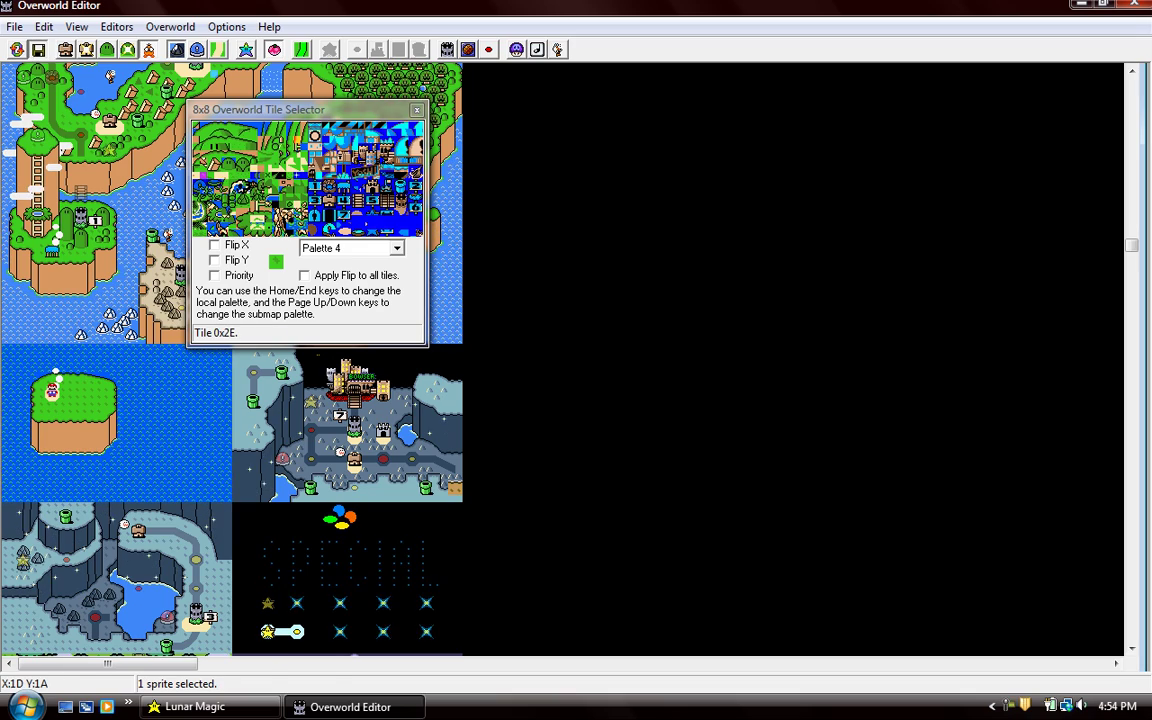
key("ctrl+s")
Select the tile at the island's top-left in layer 1 mode and save
key("F1")
left_click(37, 372)
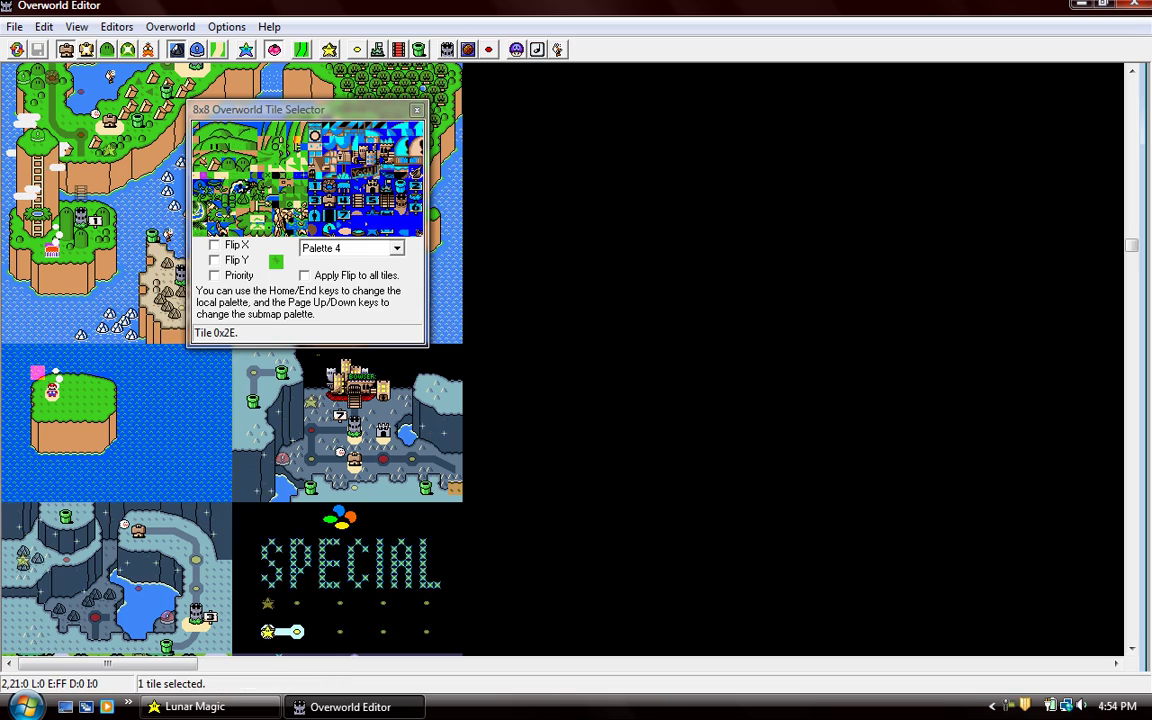
left_click(8, 411)
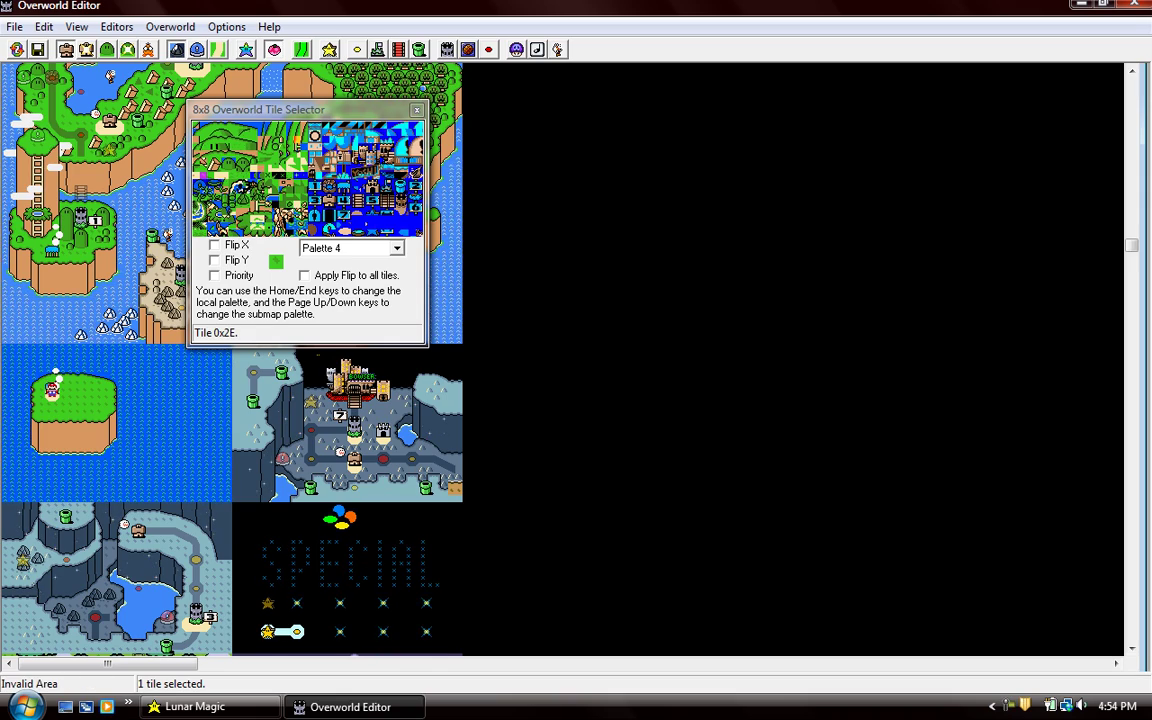
key("ctrl+s")
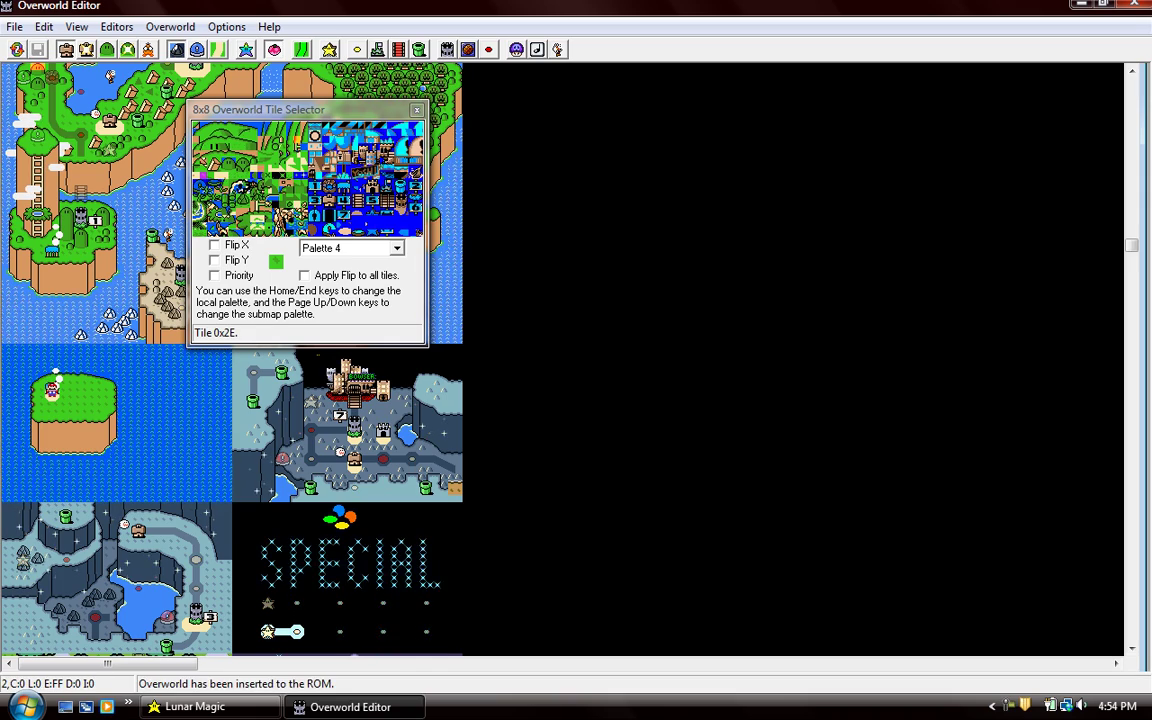
Raise the sprite one tile above the island, save, and delete the selected map tile
key("F4")
left_click_drag(54, 378, 57, 367)
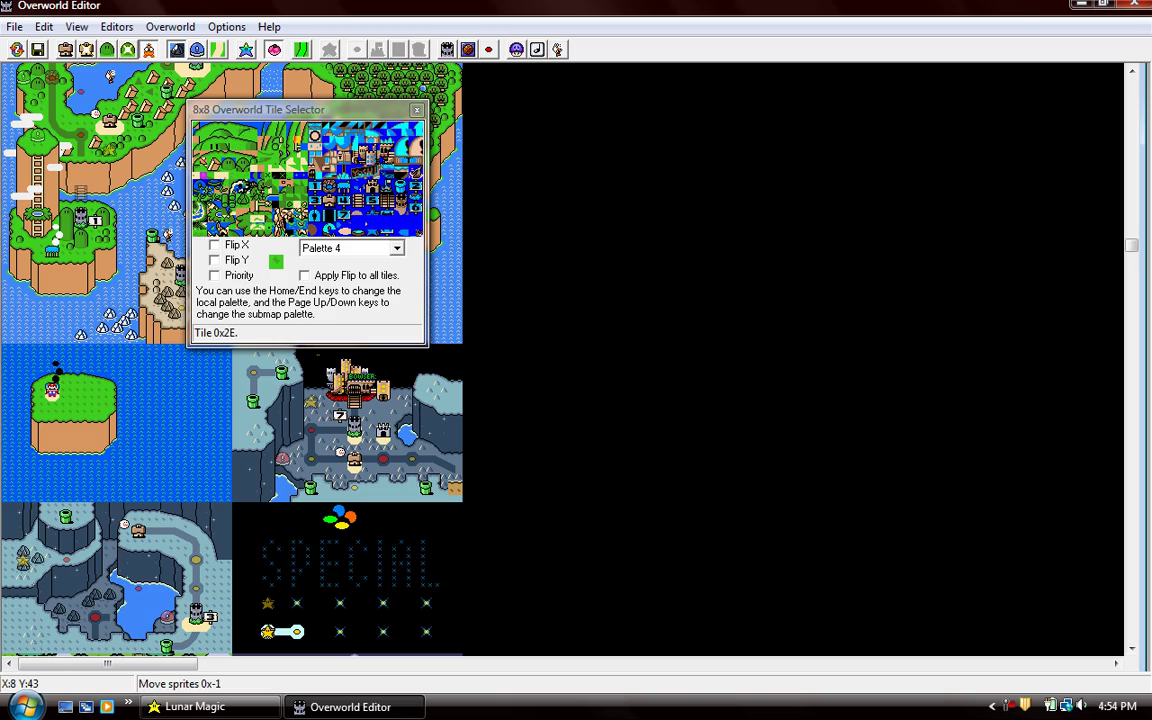
left_click(55, 366)
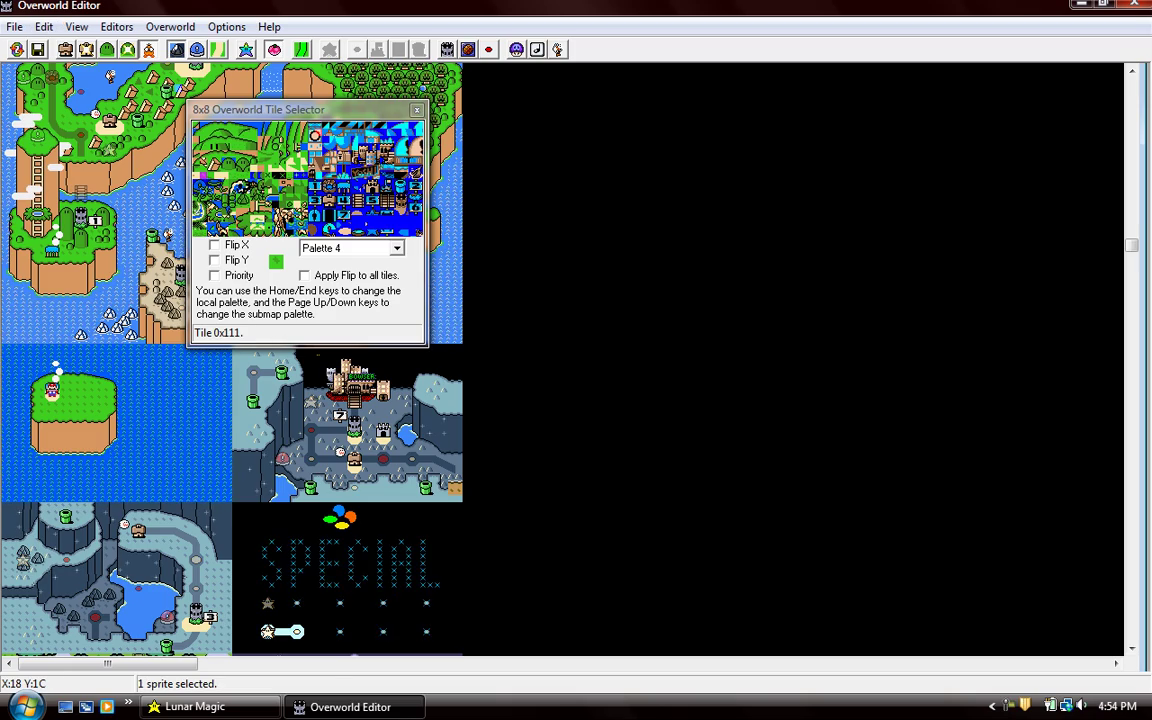
key("ctrl+s")
key("F1")
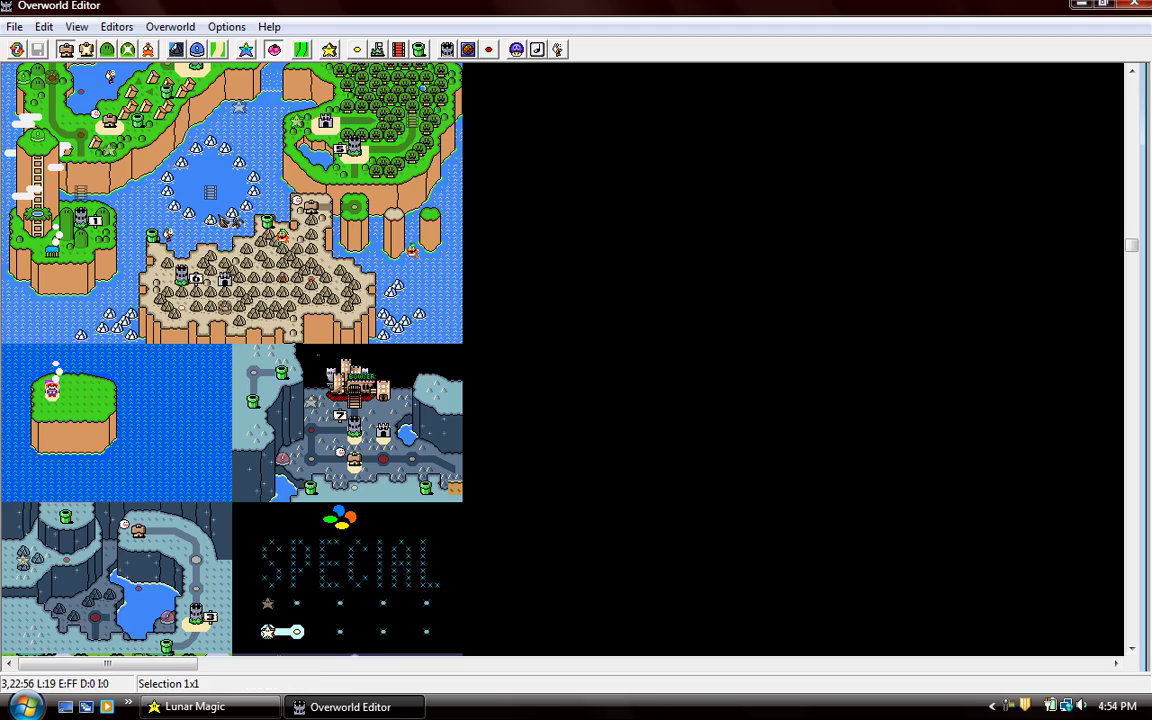
key("Delete")
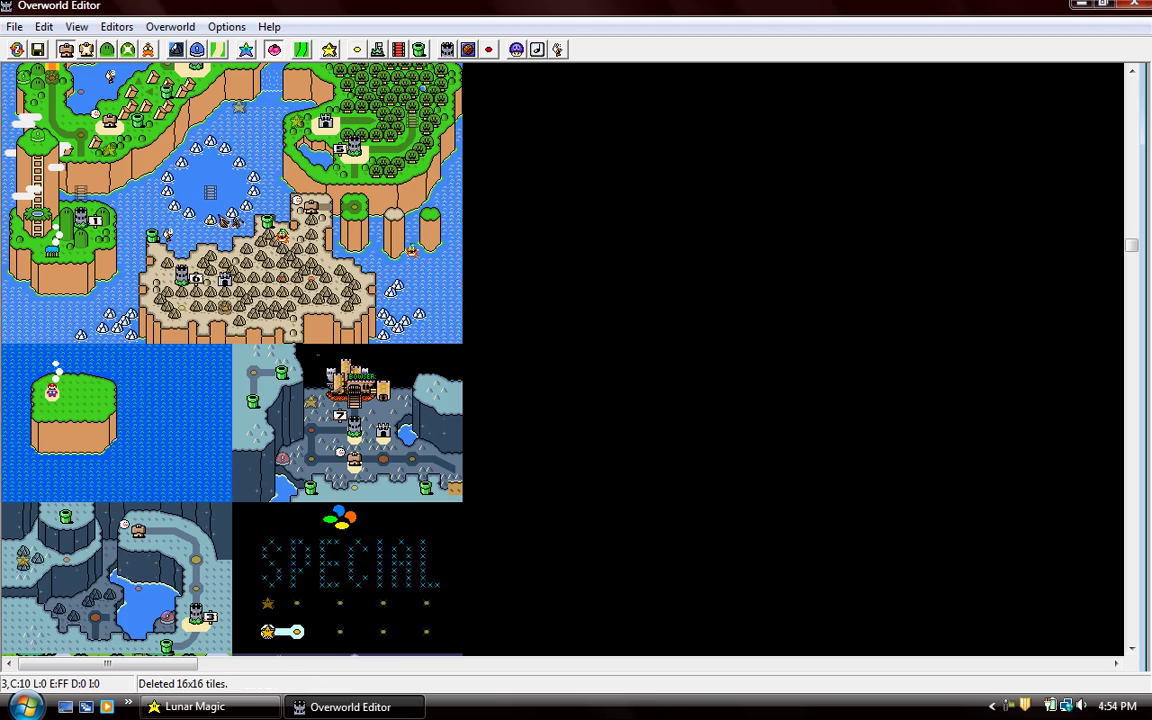
Pick the pink level tile from the 16x16 selector and place it in the sea
key("ctrl+s")
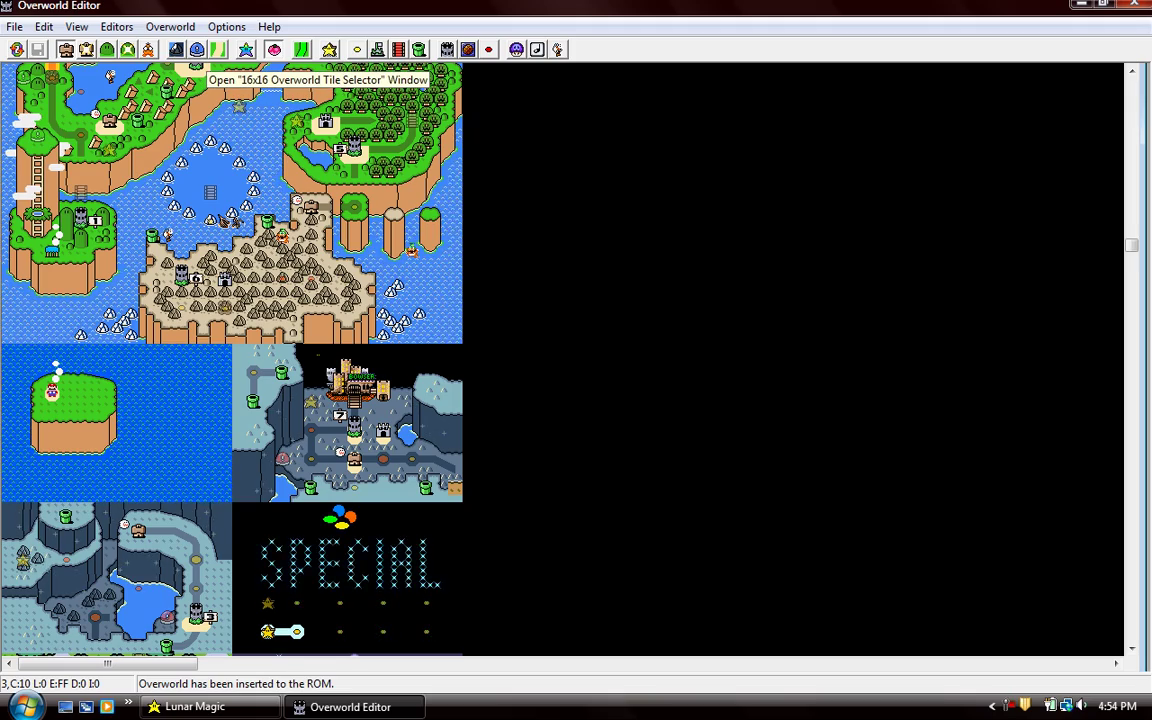
left_click(197, 49)
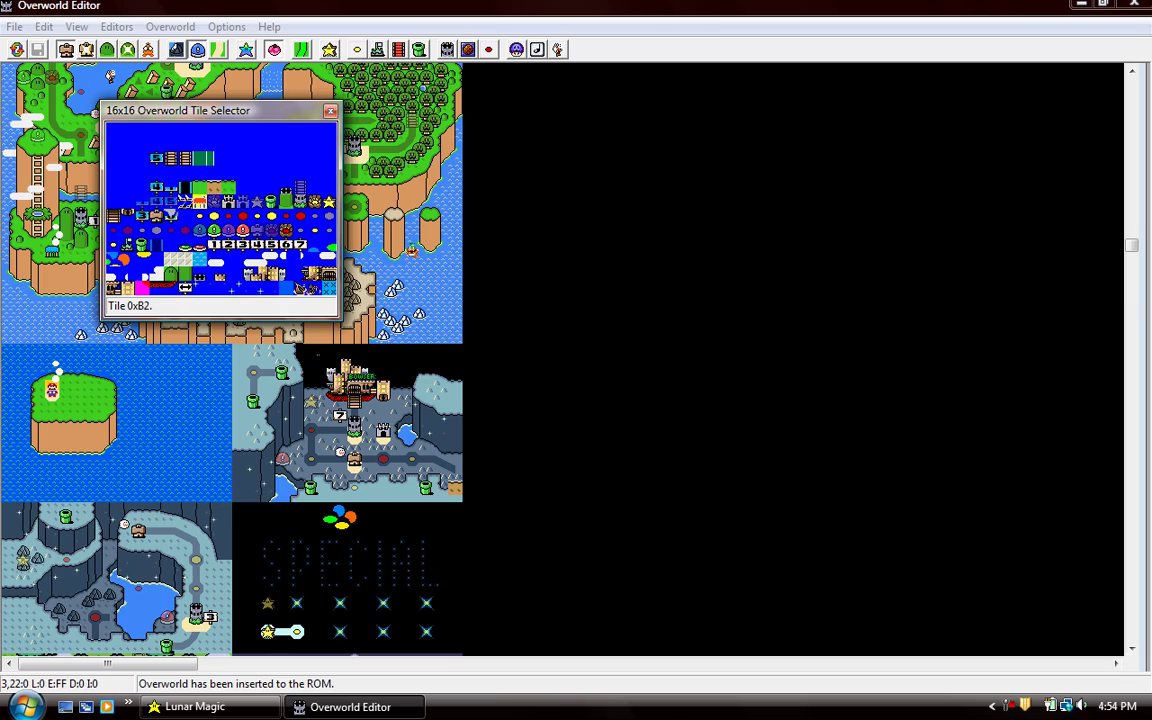
left_click(116, 289)
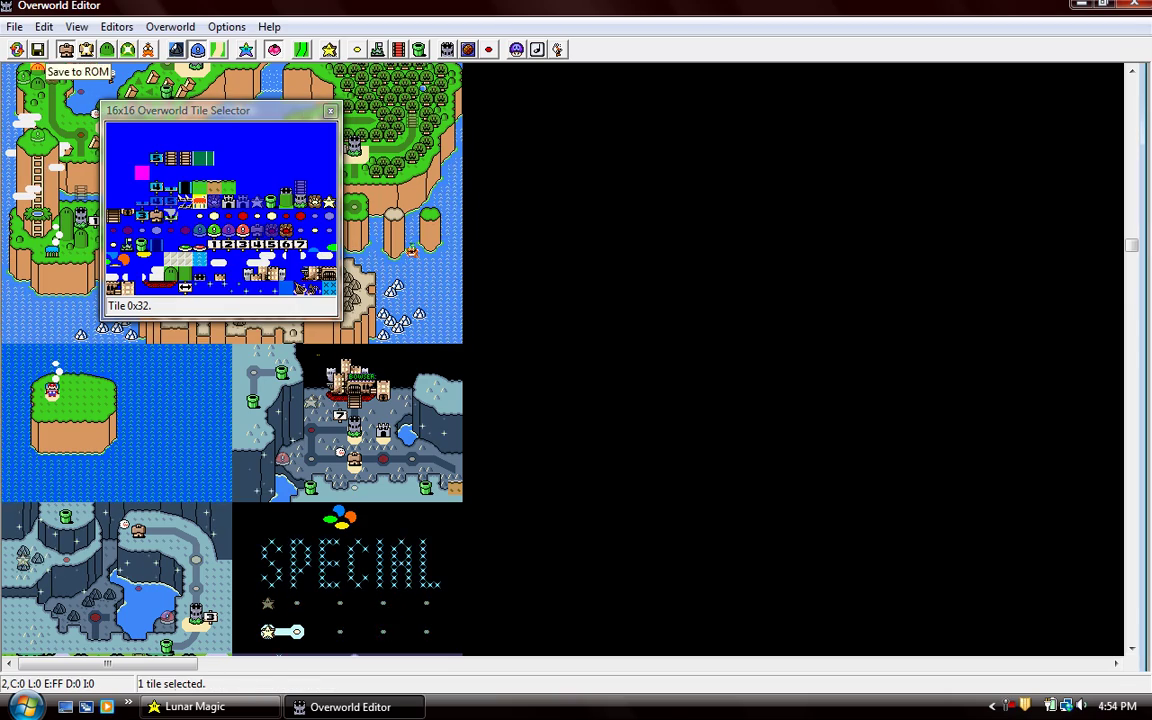
left_click(38, 49)
left_click(273, 49)
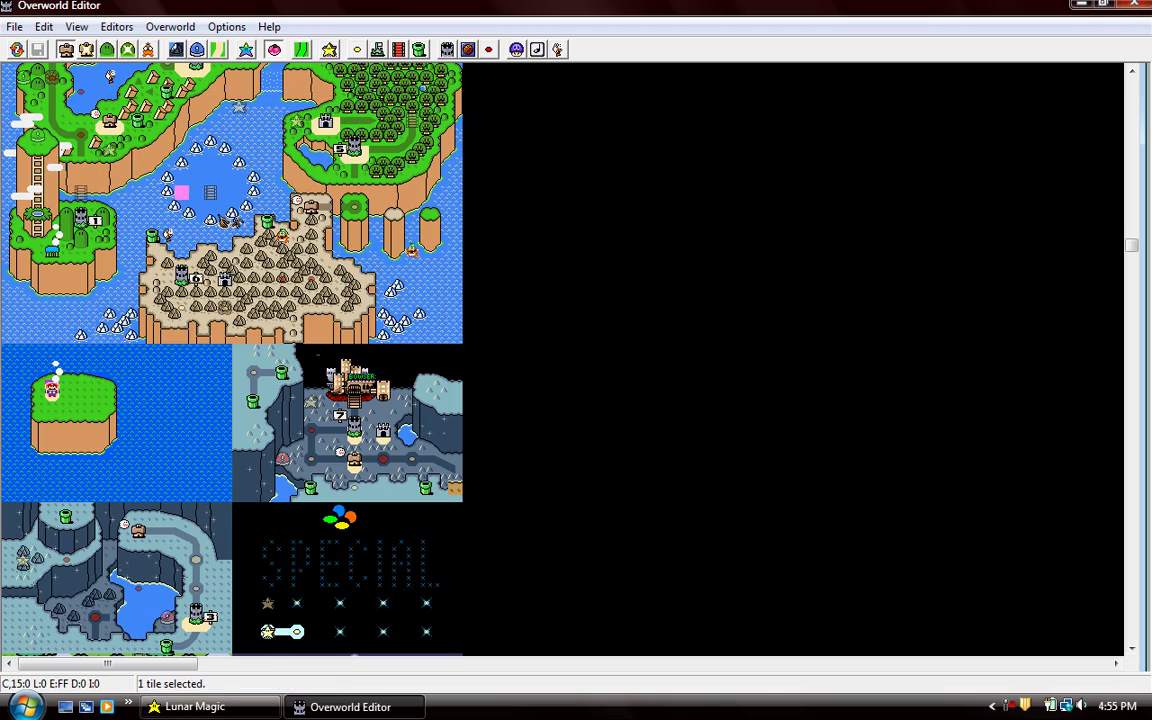
left_click(357, 49)
Make the new level tile load Level 104
right_click(8, 500)
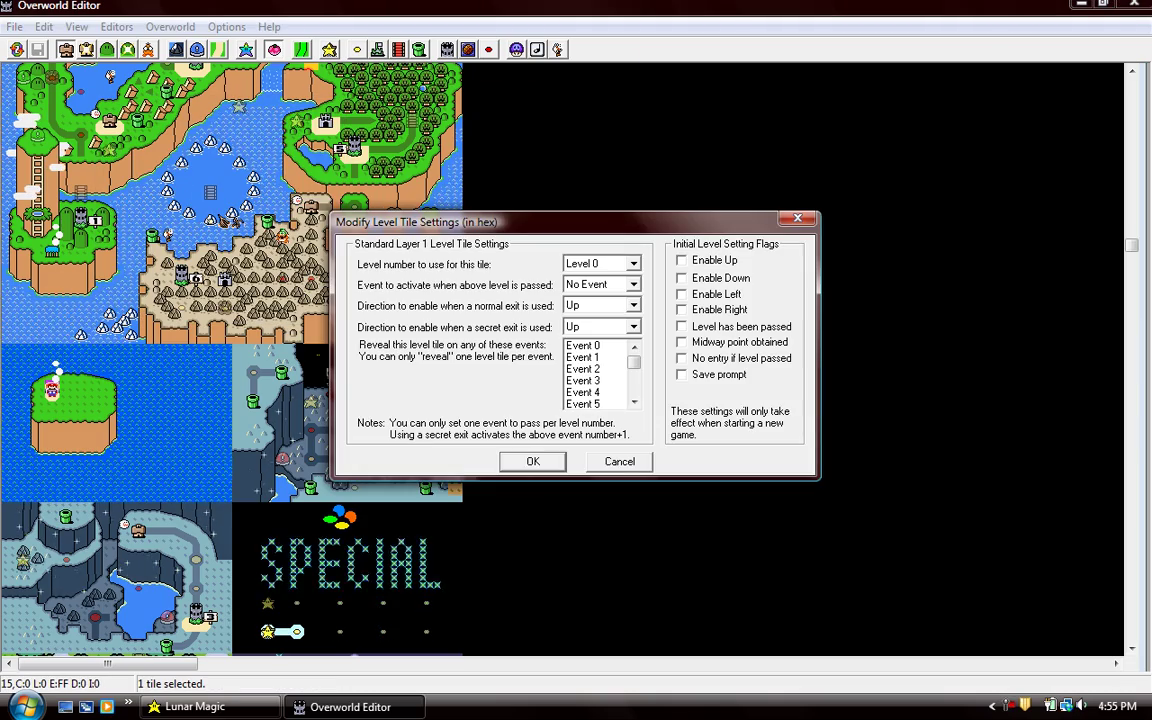
key("Escape")
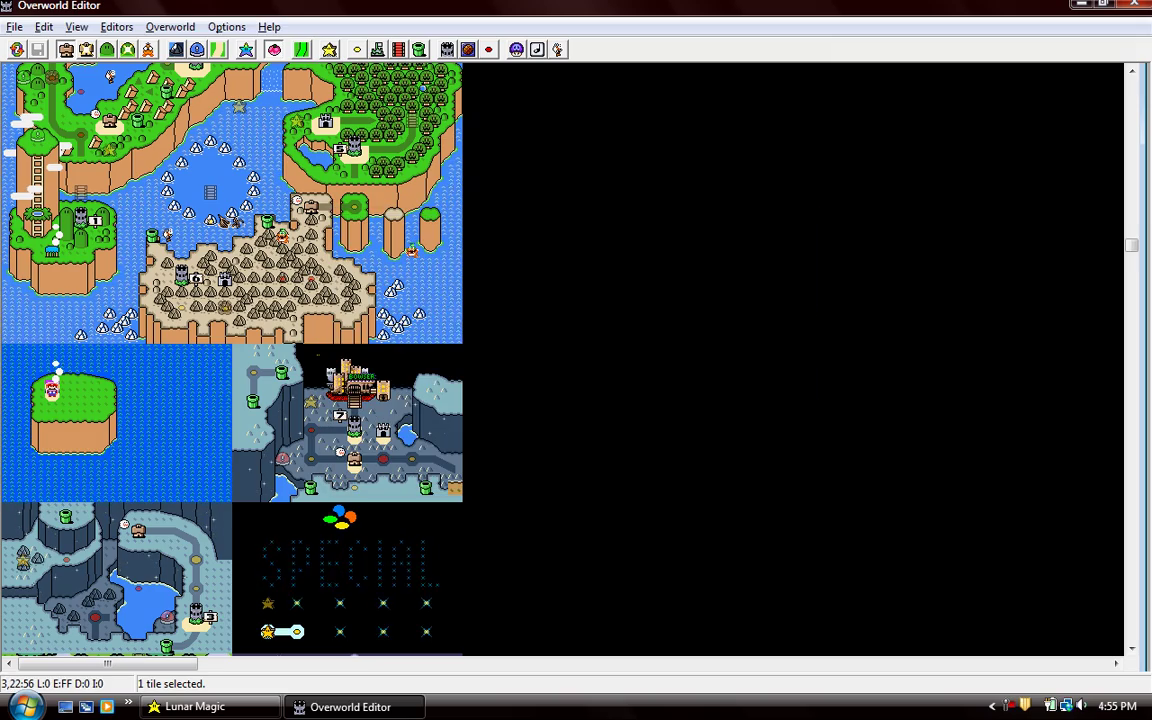
right_click(332, 360)
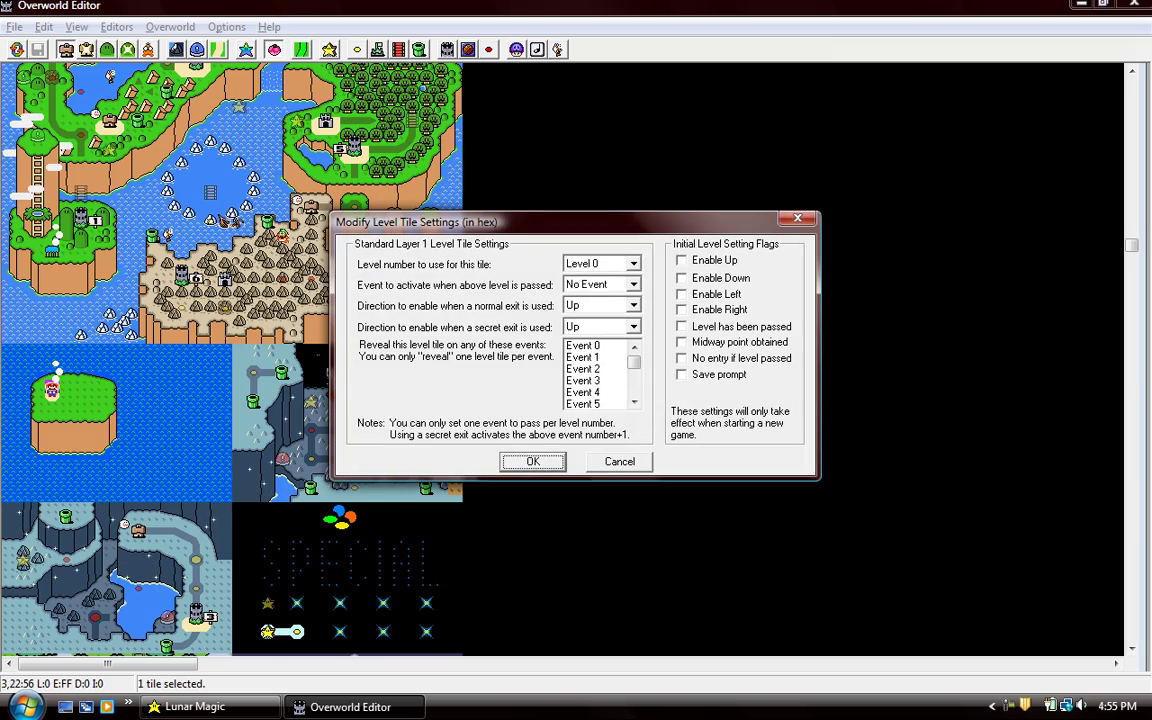
left_click(633, 263)
scroll(600, 365, "down", 9)
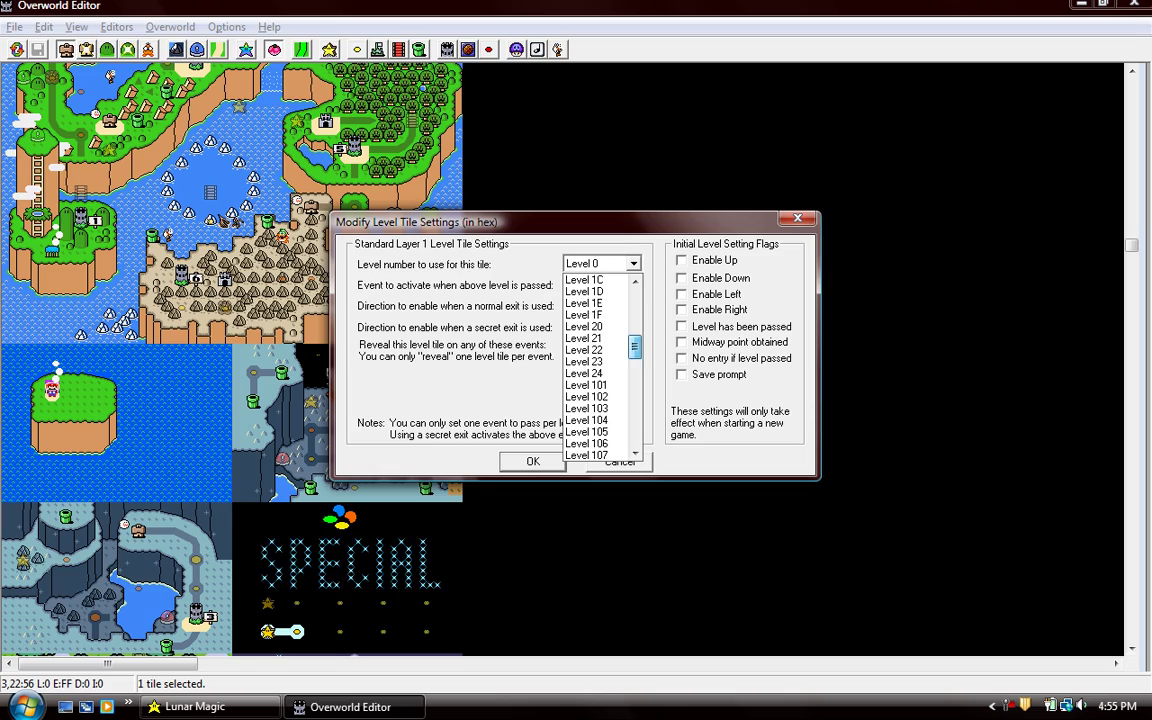
left_click(590, 418)
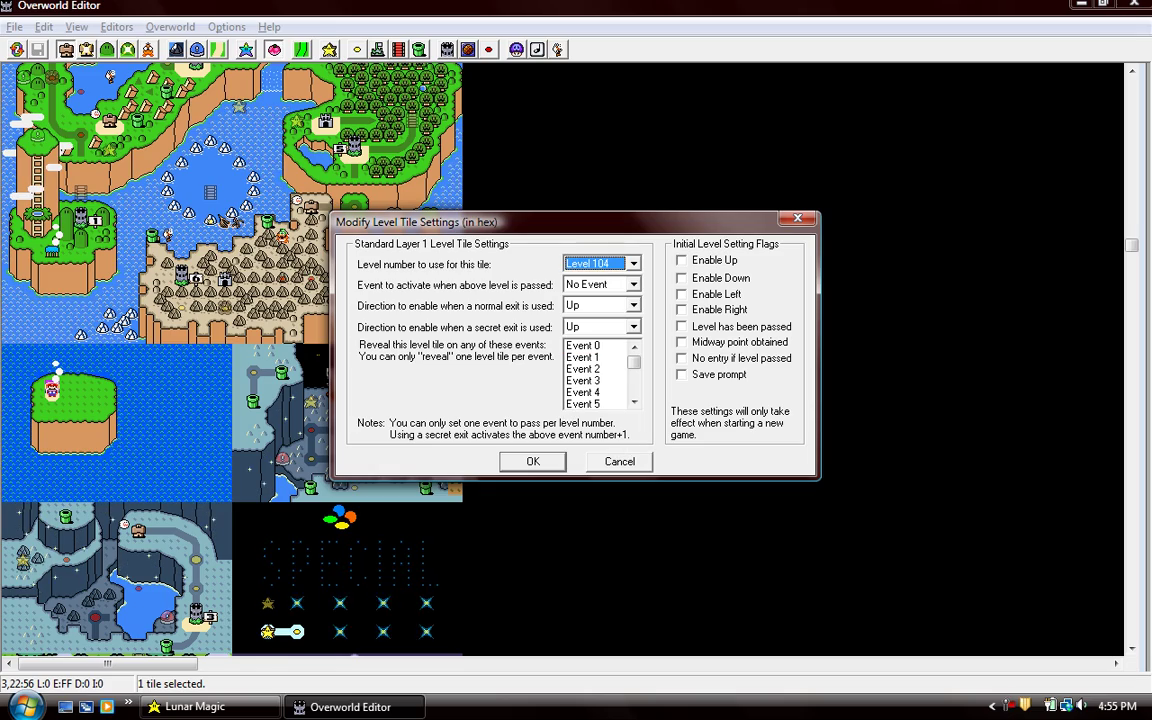
Leave the tile's event as No Event and set its normal exit direction to Right
key("Tab")
key("alt+Down")
key("Escape")
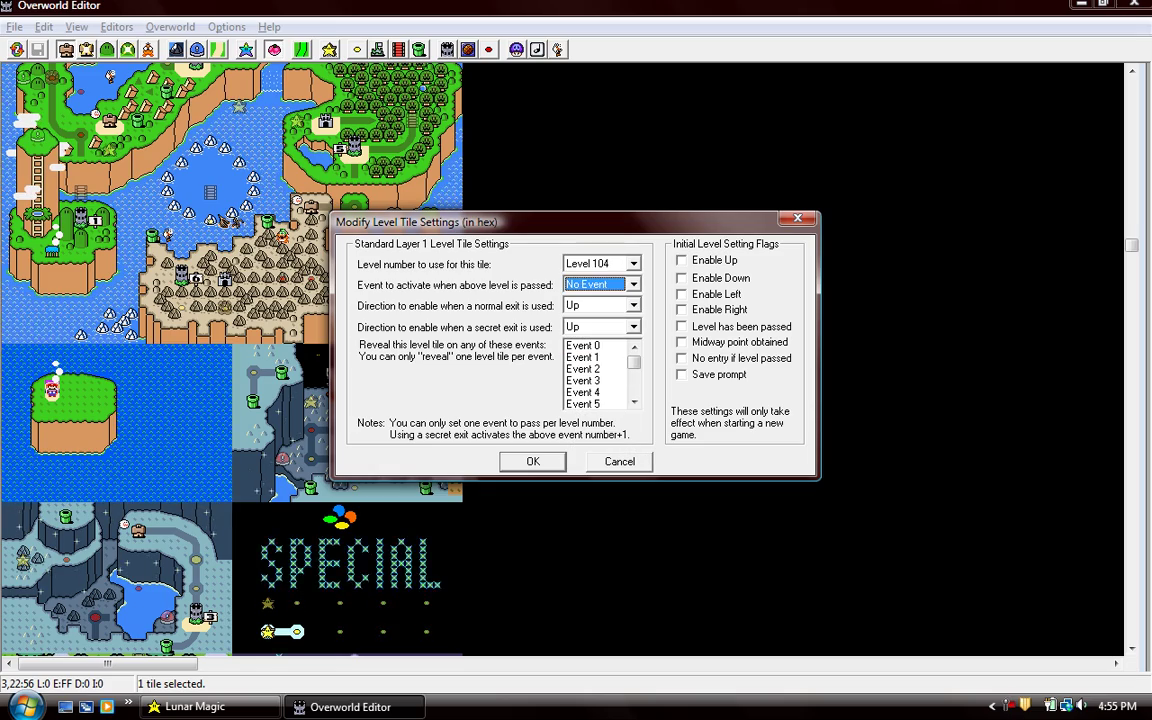
key("Tab")
key("alt+Down")
key("Escape")
key("alt+Down")
key("Down")
key("Down")
key("Down")
key("Return")
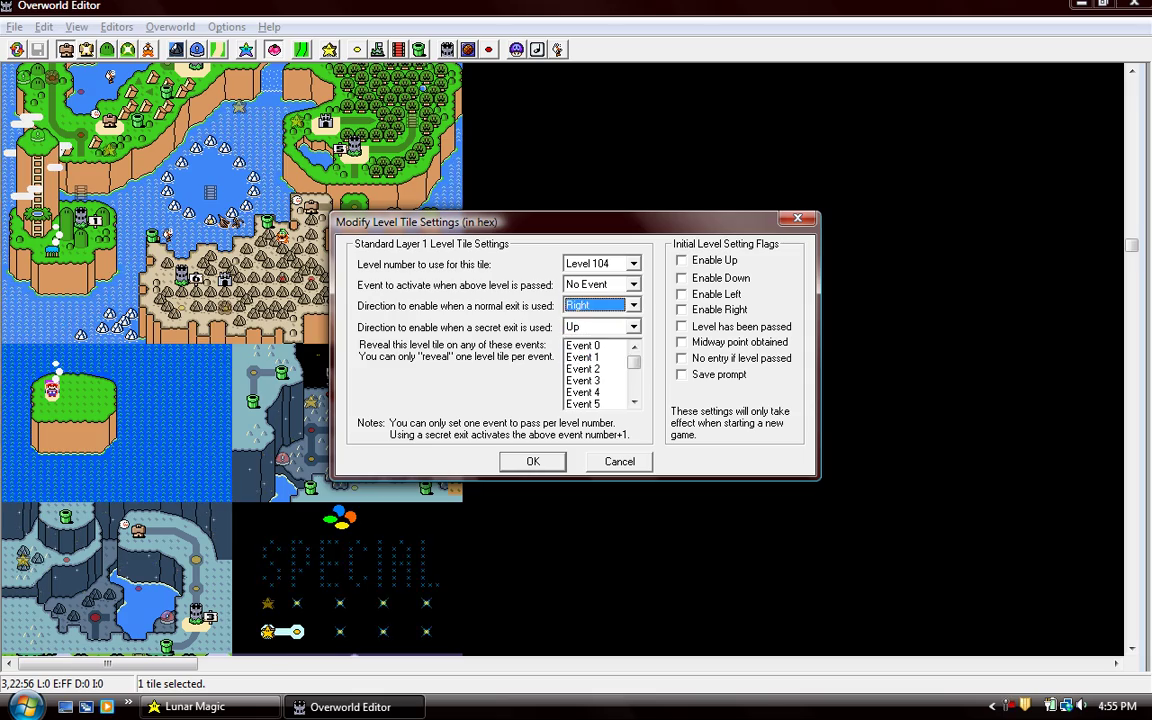
Set the secret exit direction to Right, enable Right, confirm, and save the overworld
key("Tab")
key("alt+Down")
key("Down")
key("Down")
key("Down")
key("Return")
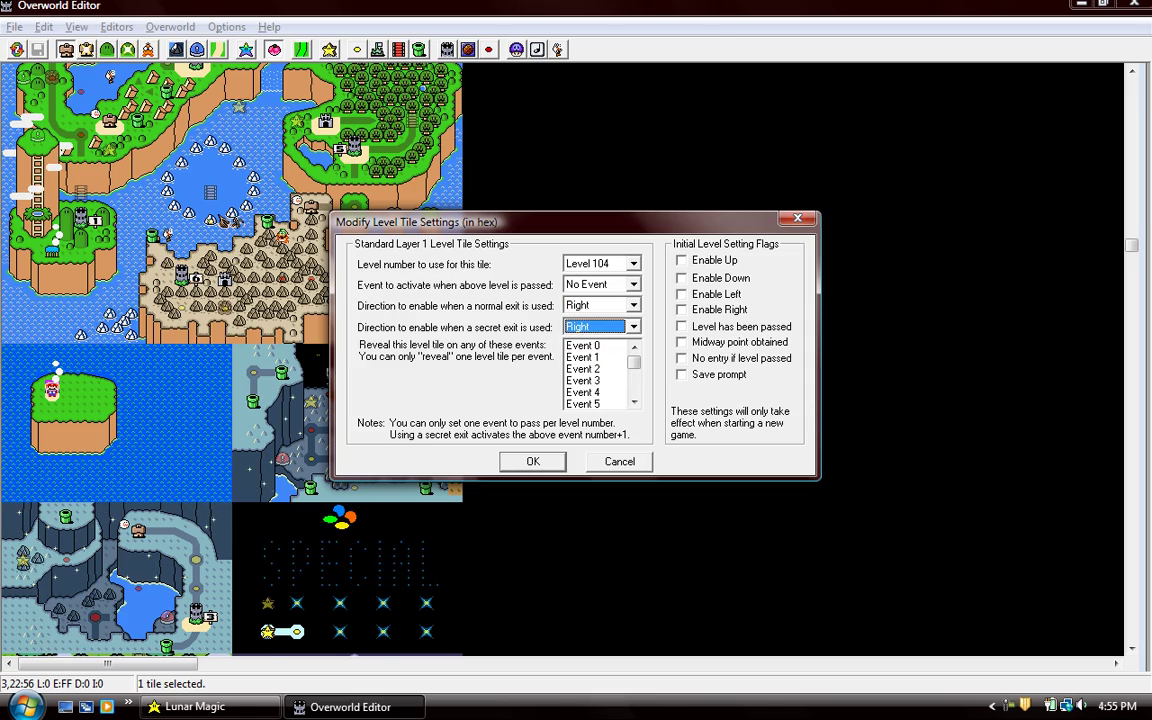
key("Tab")
key("Tab")
key("Tab")
key("Tab")
key("Tab")
key("space")
key("Return")
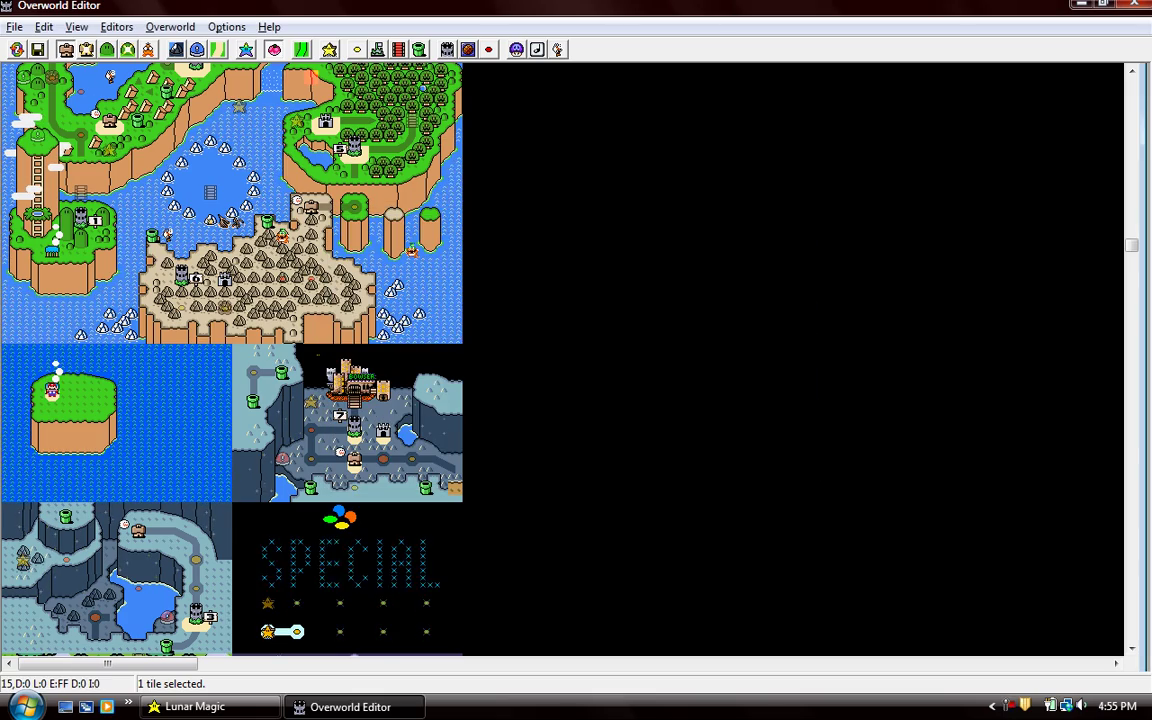
key("ctrl+s")
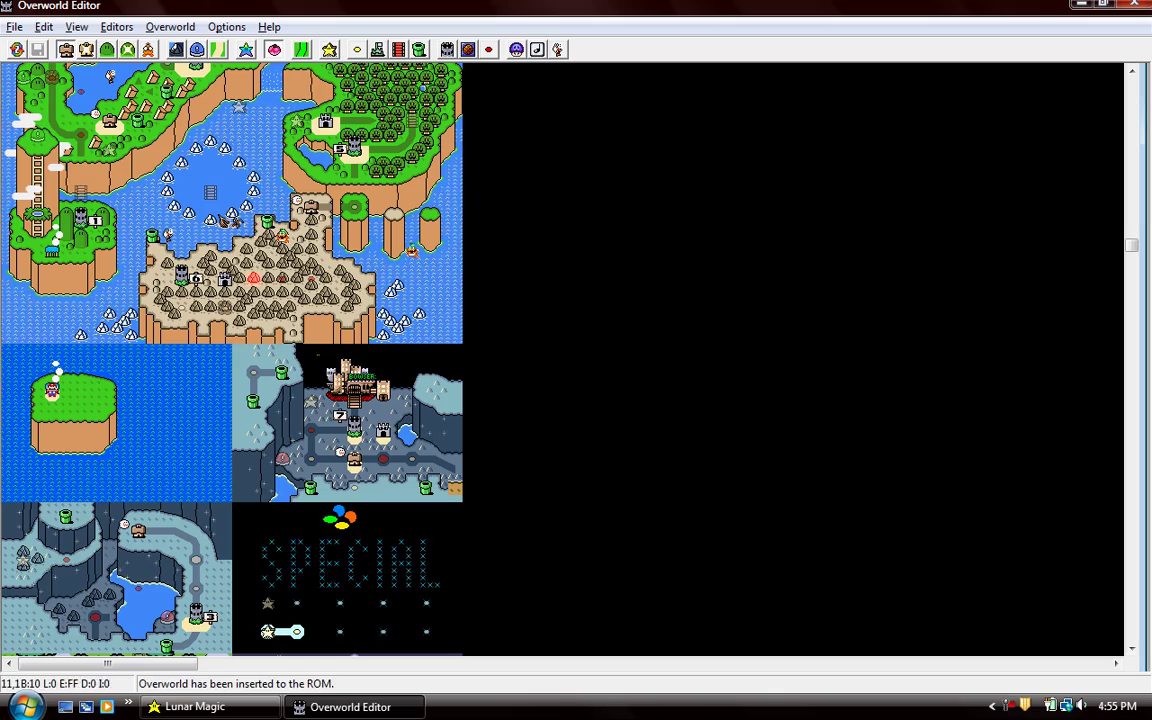
Switch to Layer 2 8x8 editing and select a small block of tiles in the sea
key("F2")
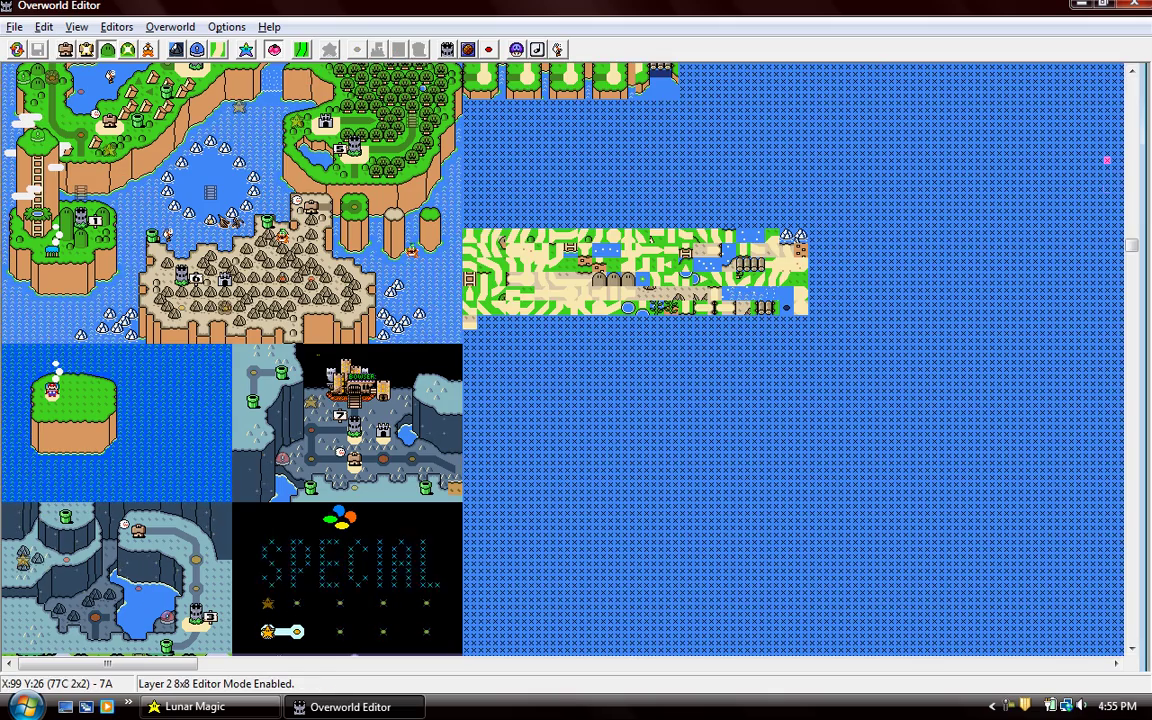
scroll(790, 360, "down", 3)
scroll(576, 360, "down", 10)
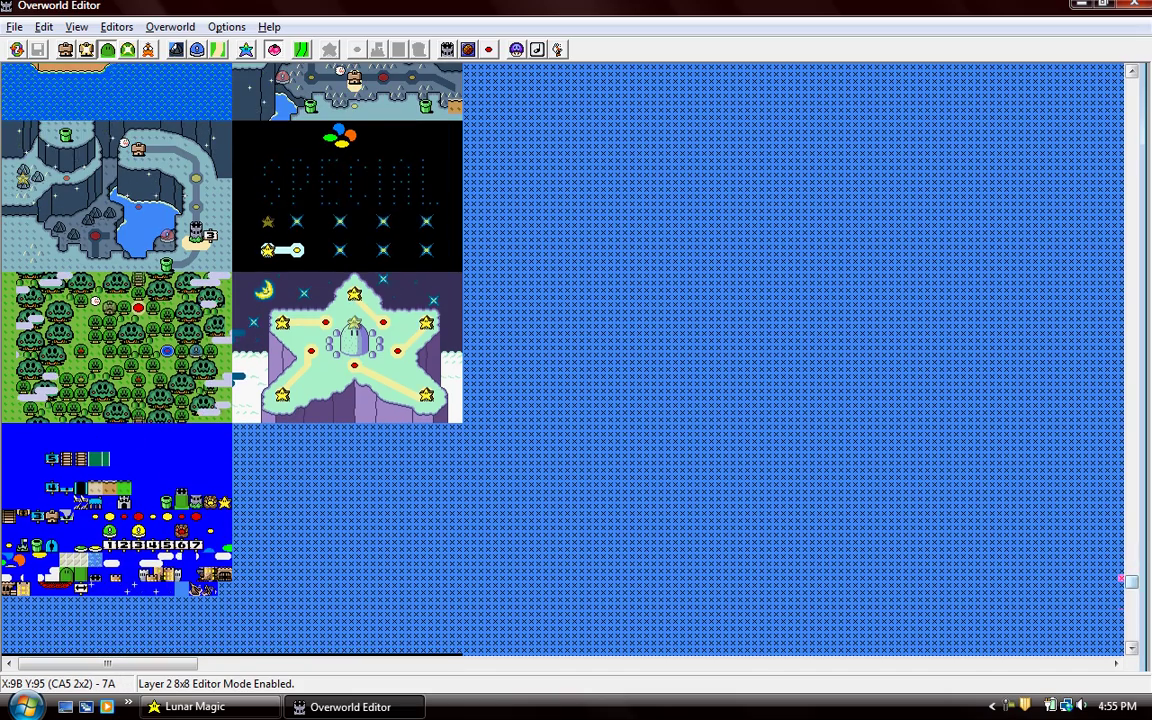
scroll(1122, 578, "up", 2)
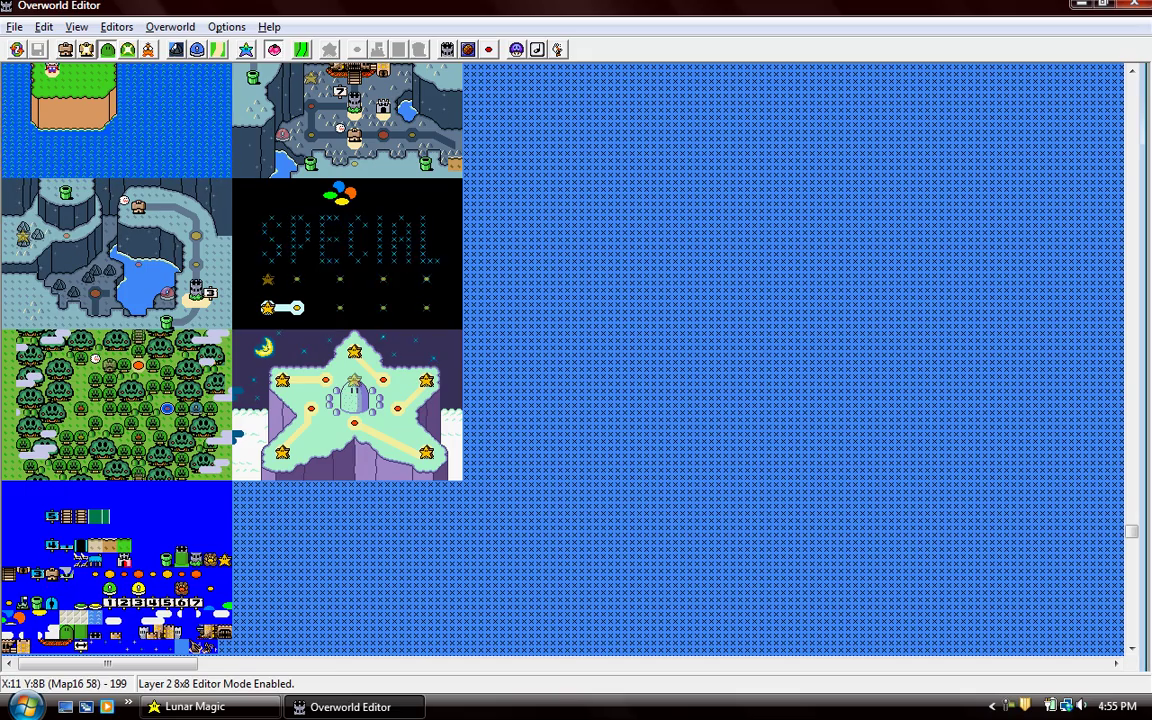
left_click_drag(122, 567, 86, 560)
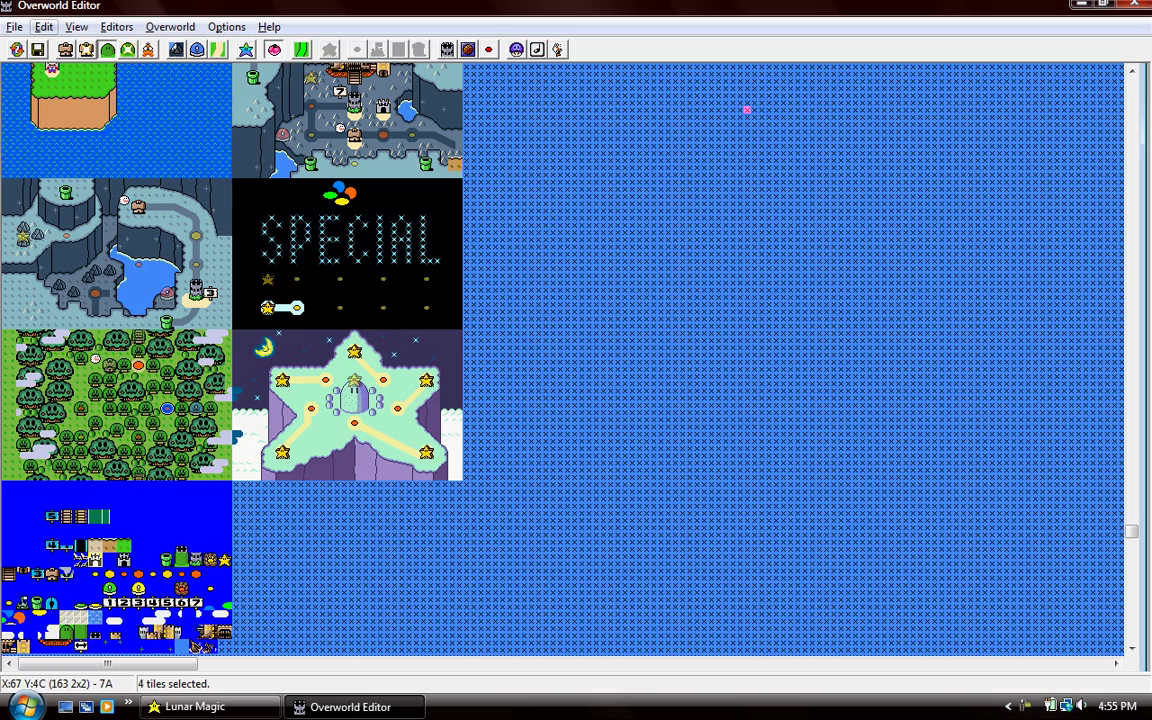
Delete the selected tiles, move the smoke sprite out over the water, and save
key("Delete")
left_click(148, 50)
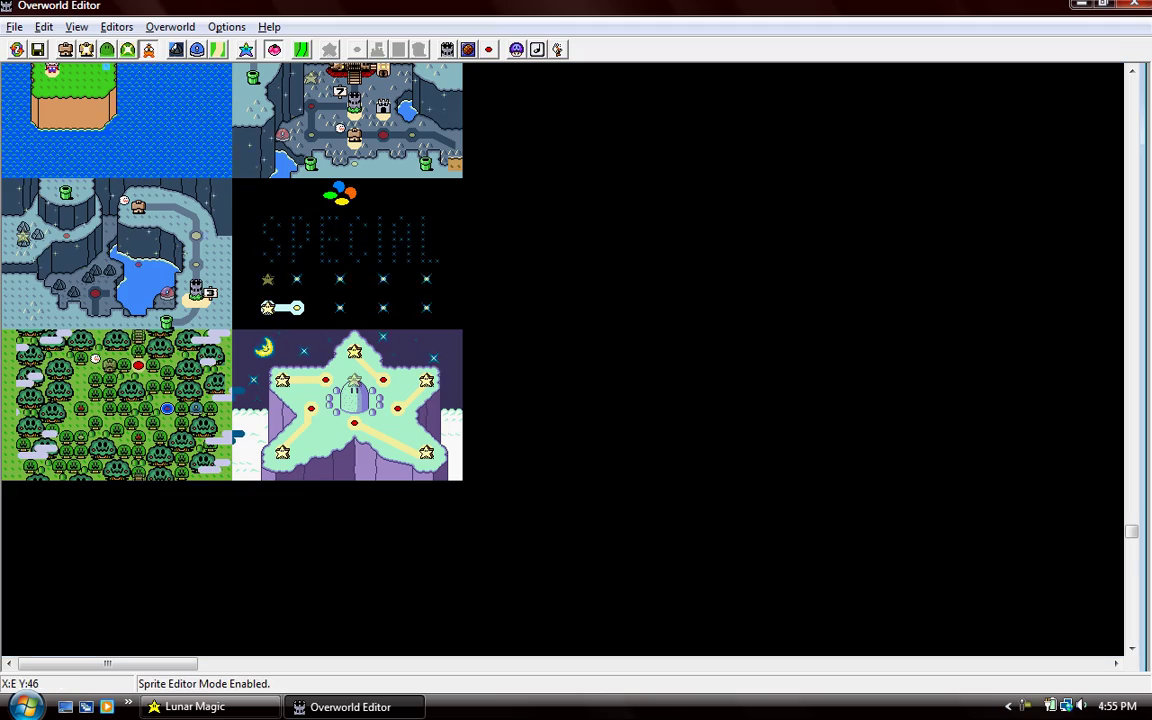
left_click_drag(132, 80, 102, 110)
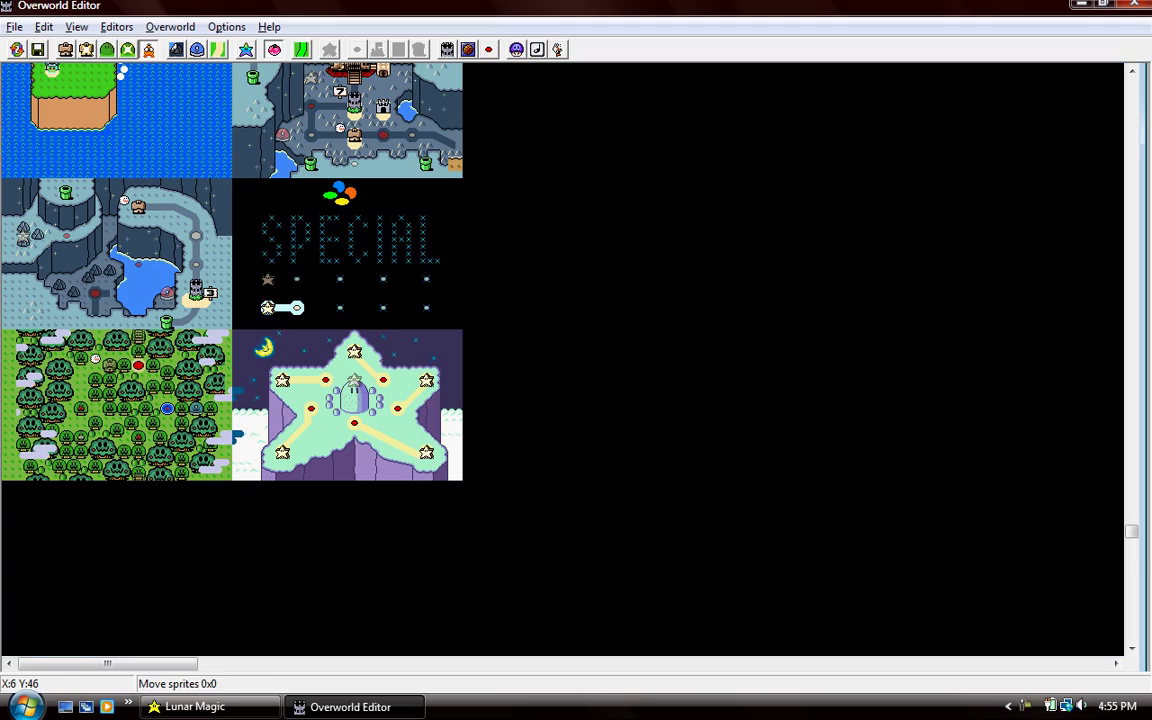
left_click(37, 49)
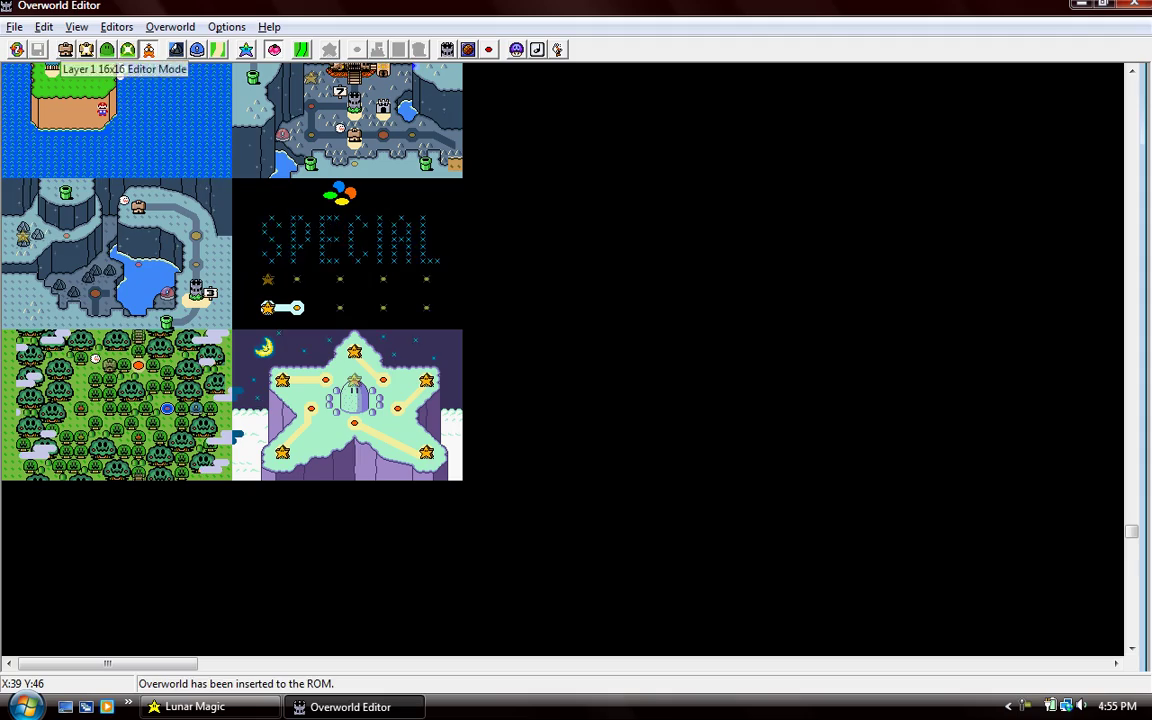
Paste a 2x2 block of Layer 2 tiles onto the island, delete extras, and save
left_click(107, 49)
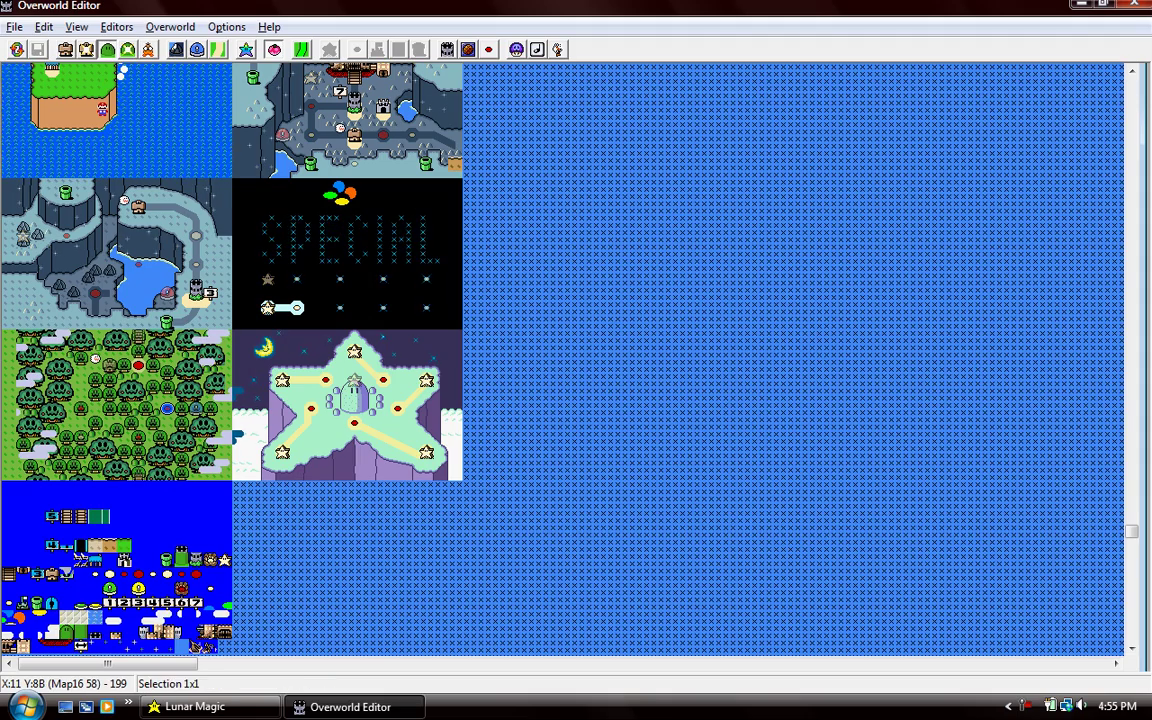
left_click(1120, 552)
scroll(1113, 549, "up", 1)
scroll(1113, 549, "up", 2)
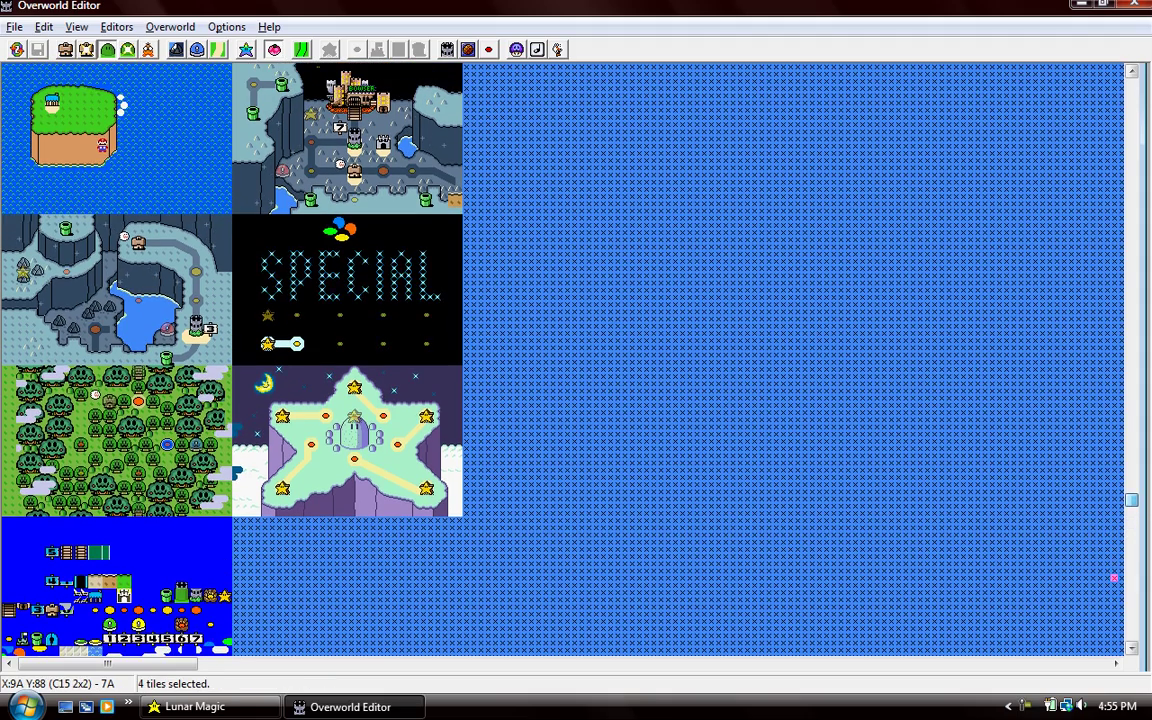
right_click(95, 600)
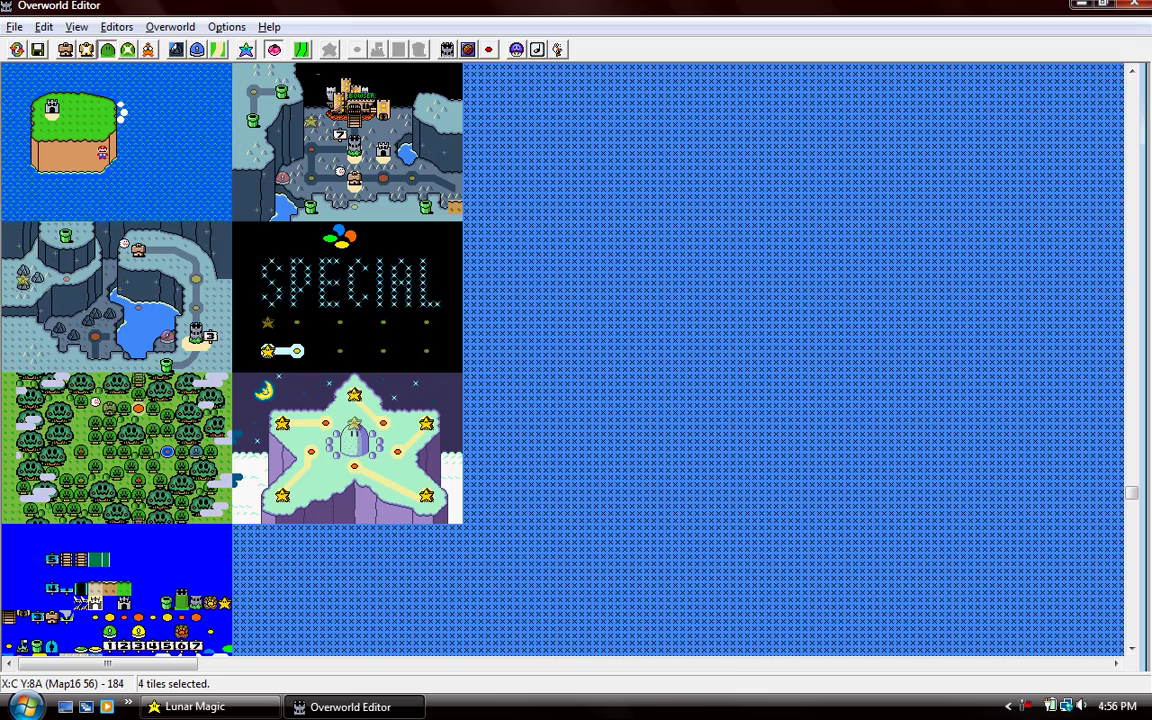
key("Delete")
key("ctrl+s")
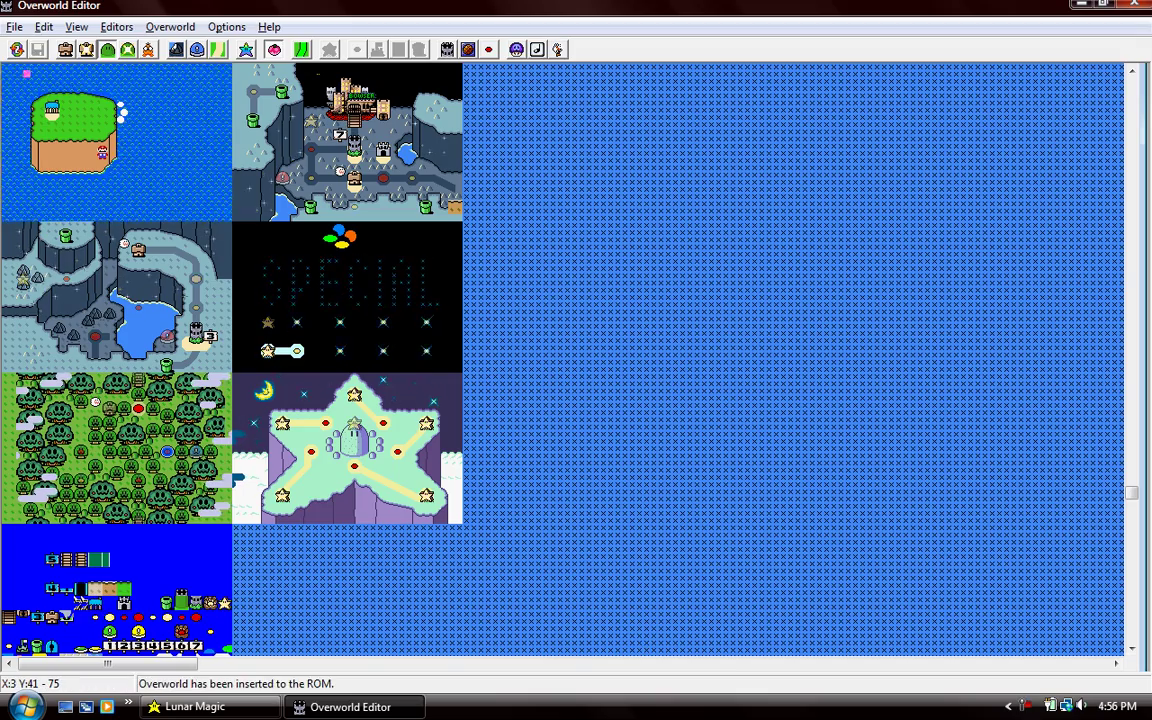
Move the smoke sprite above the island house and save the overworld
key("F9")
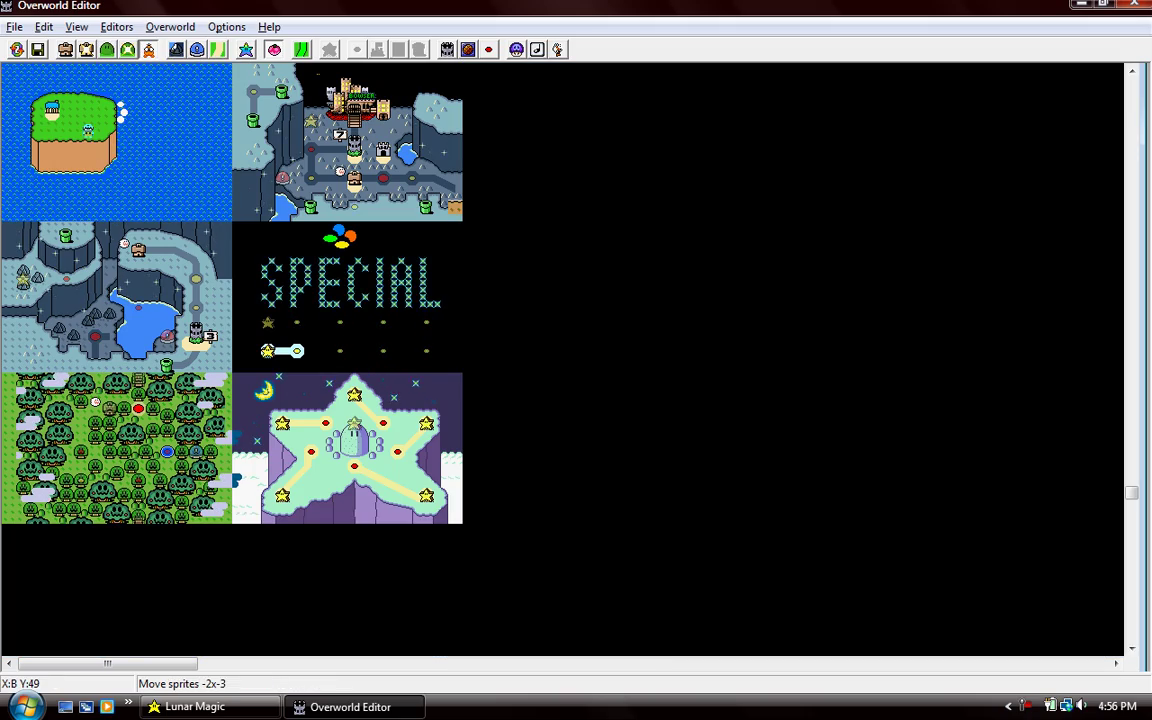
left_click_drag(60, 101, 62, 97)
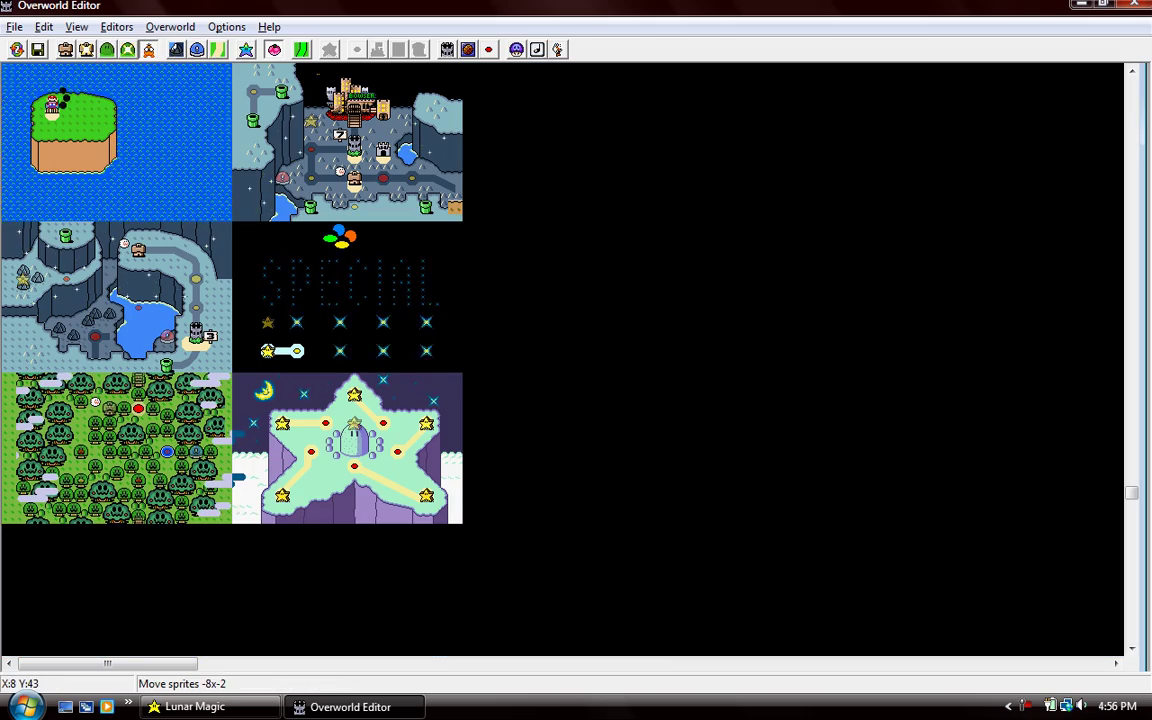
left_click(320, 68)
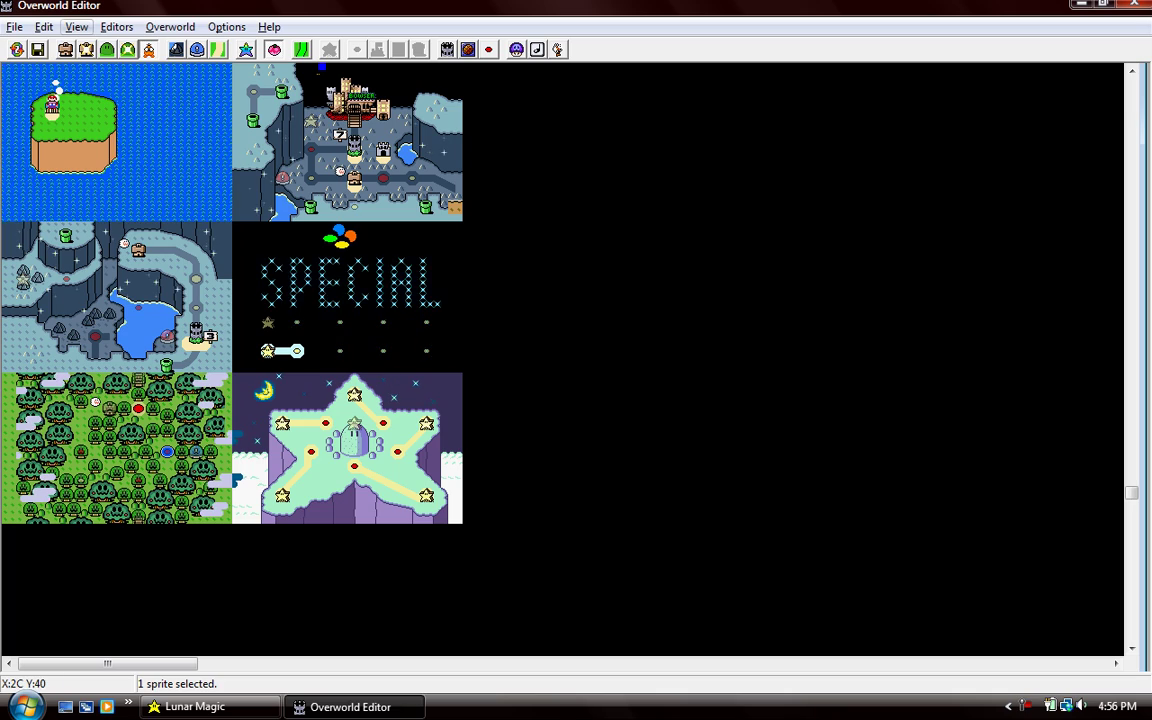
key("ctrl+s")
Return to Layer 1 editing and place the 16x16 tile picker beside the maps
key("F8")
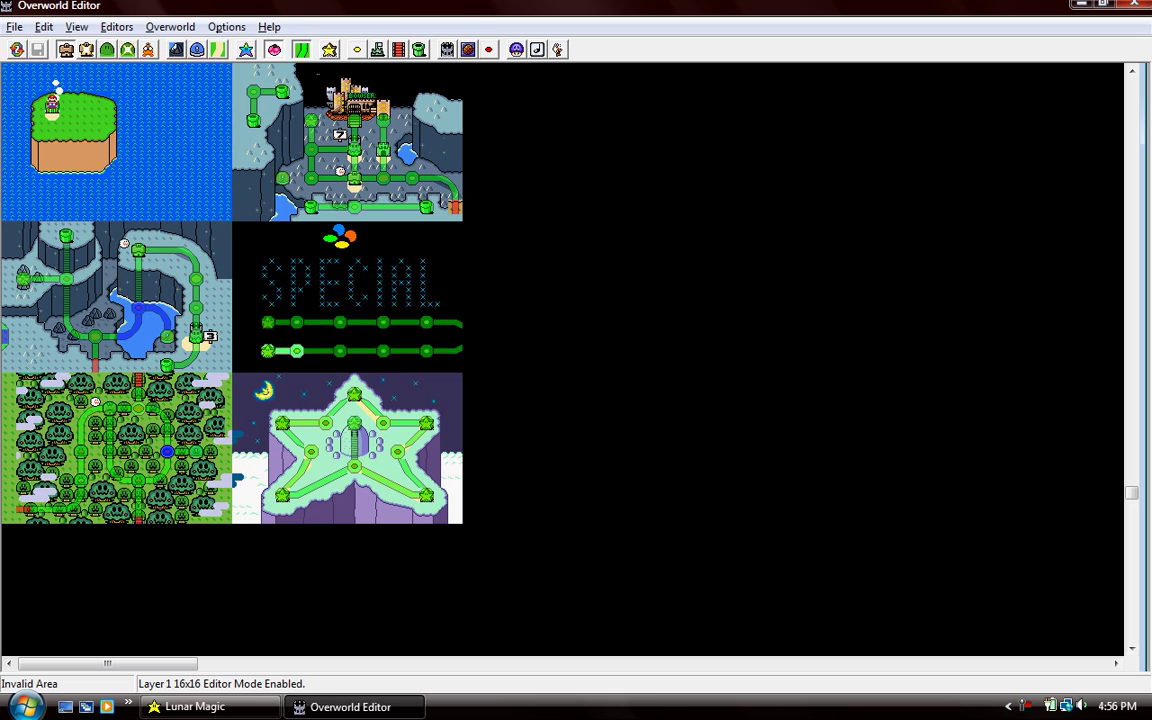
key("Insert")
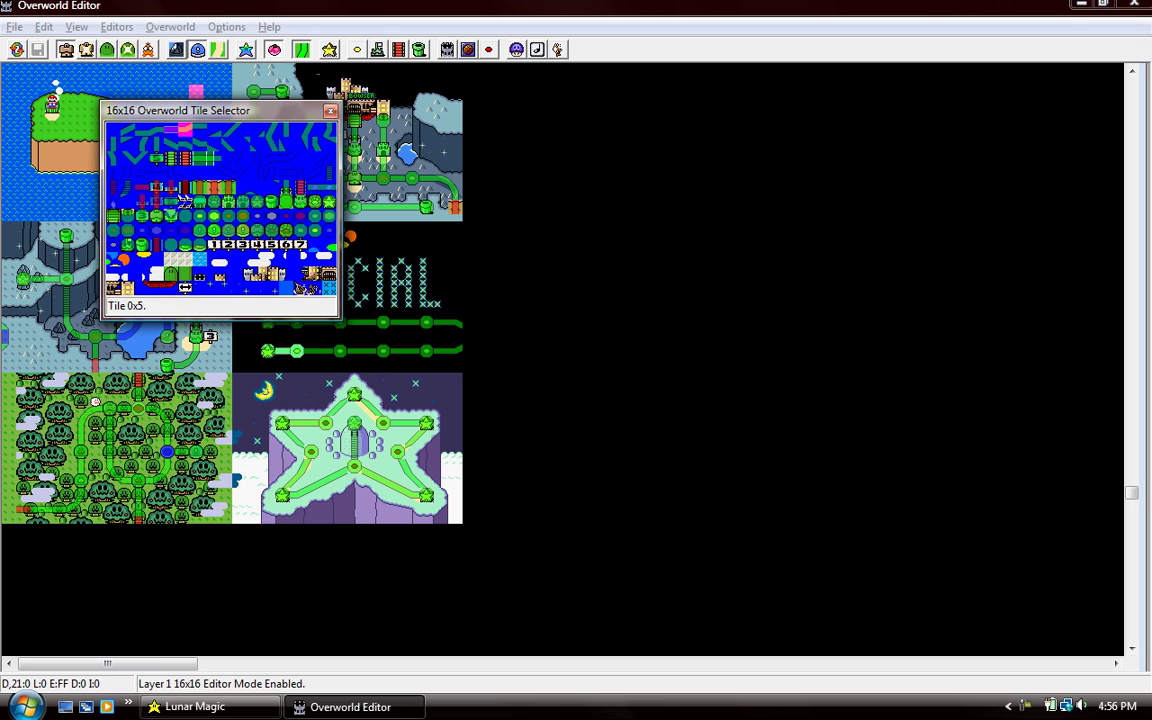
left_click_drag(220, 110, 504, 81)
Try tiles 0x1F, 0x14, 0x1A, 0x12 and 0x15, then place tile 0x20 on the island
left_click(62, 104)
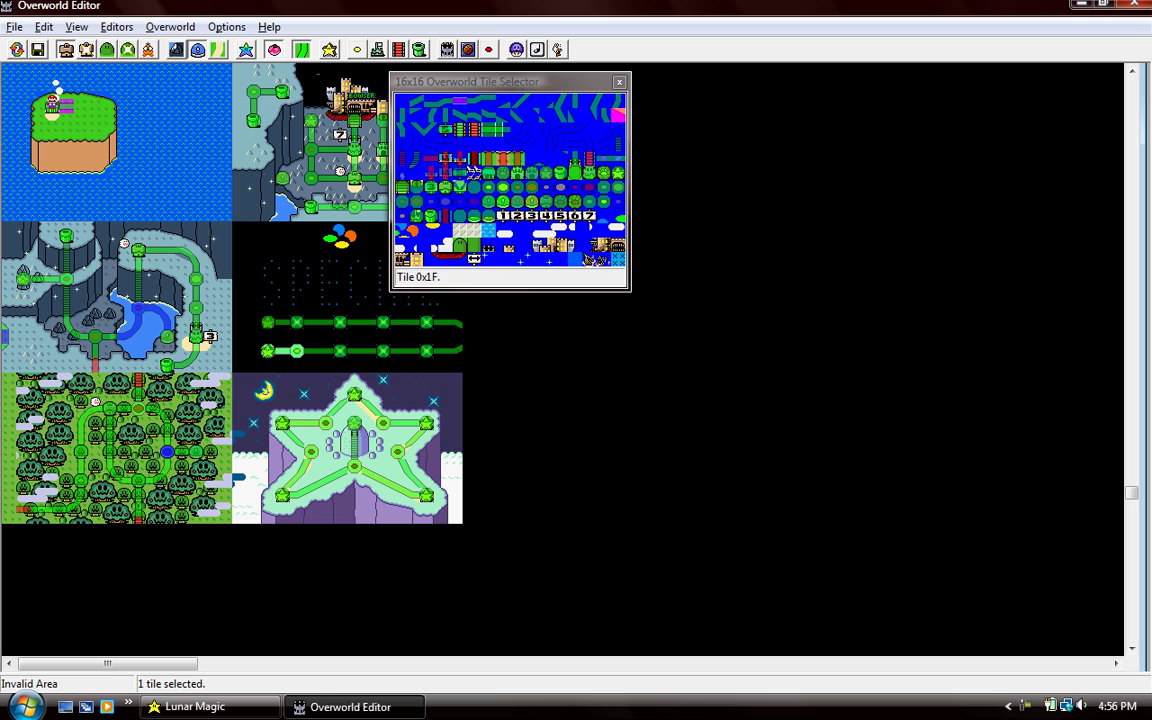
left_click(460, 117)
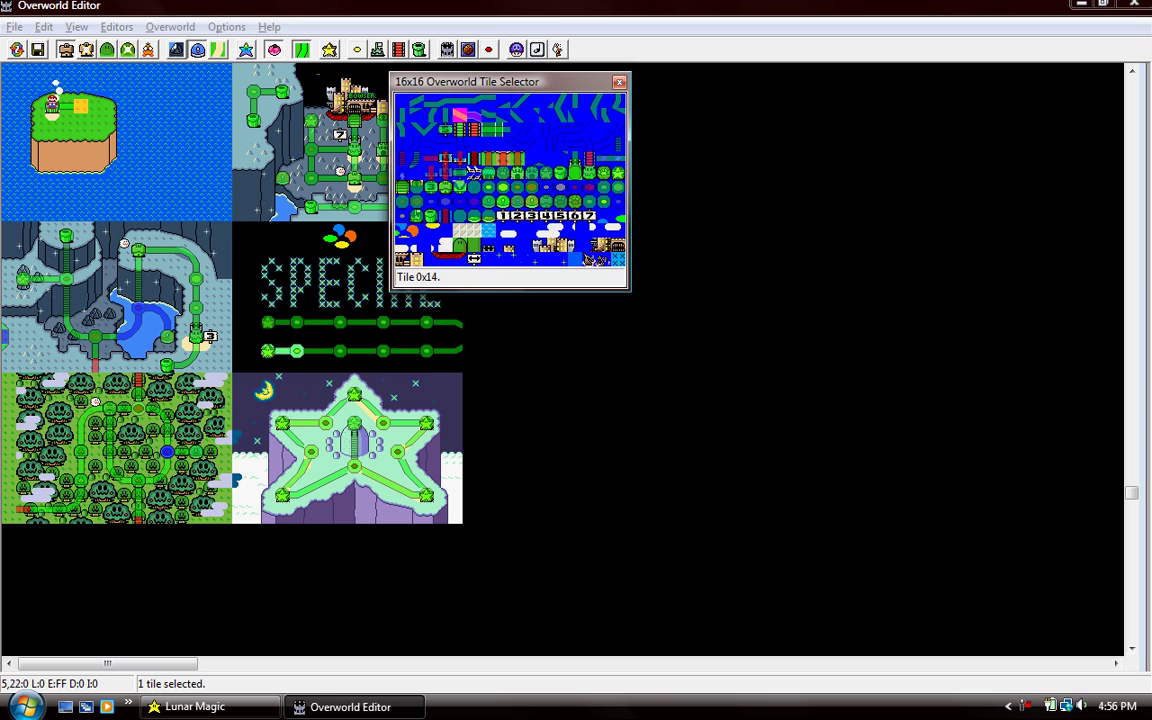
left_click(545, 115)
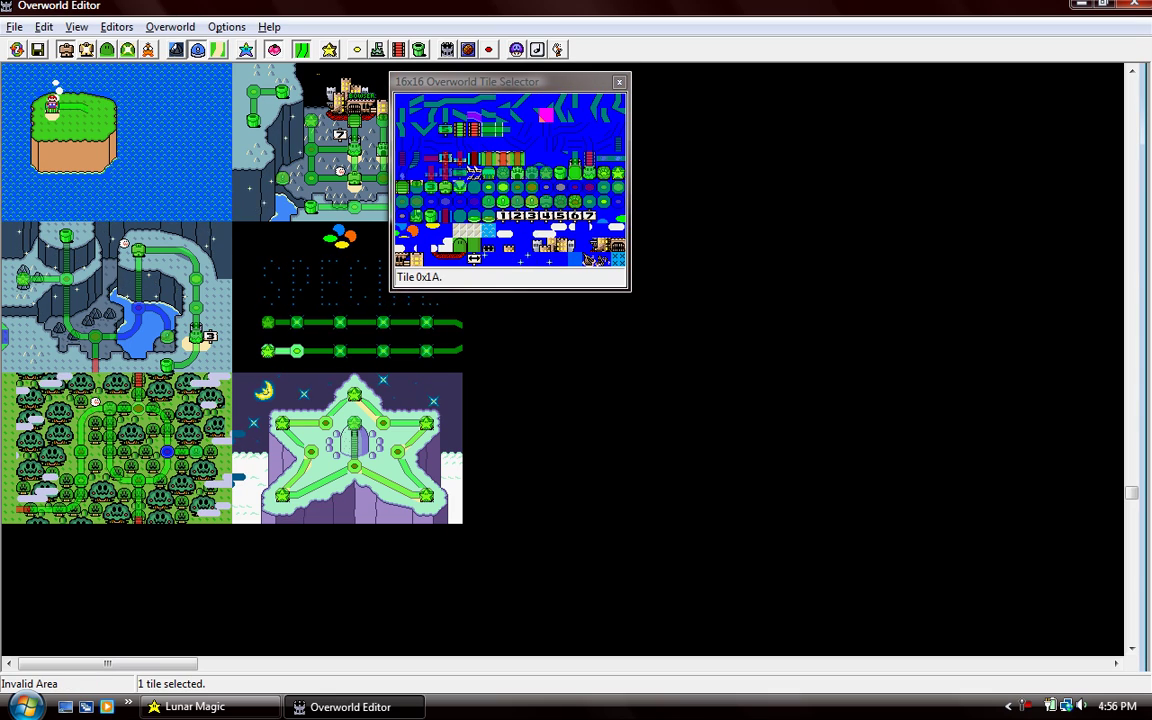
left_click(432, 115)
left_click(474, 115)
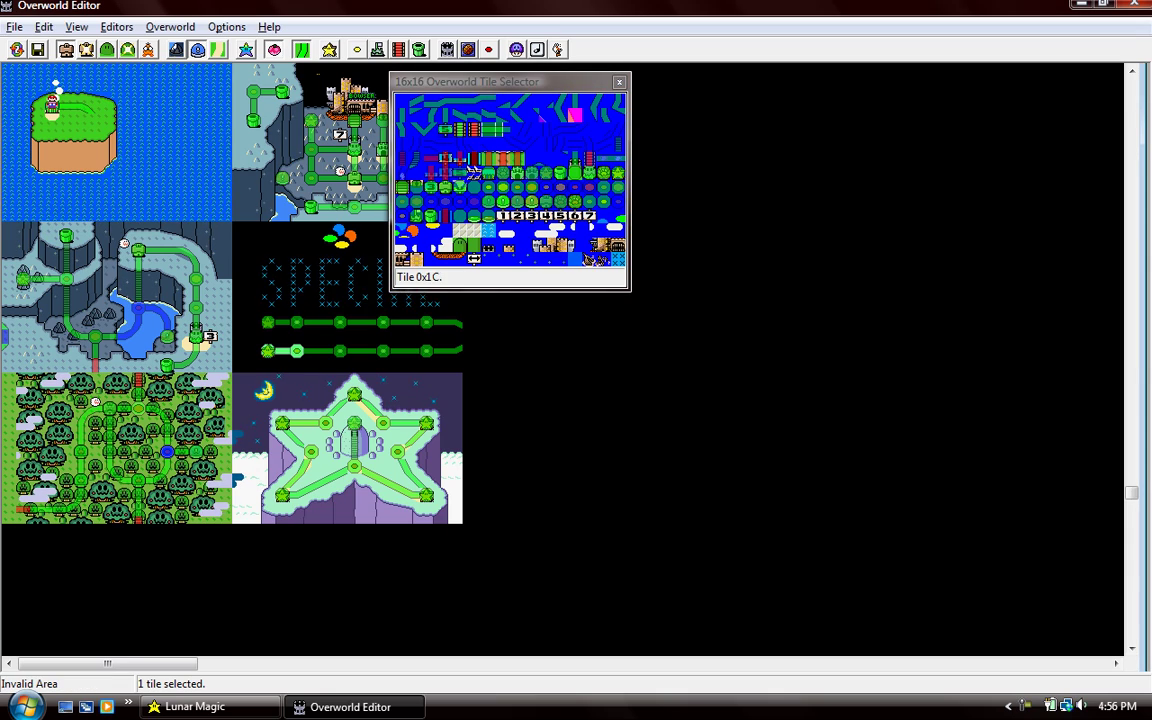
left_click(401, 130)
left_click(401, 130)
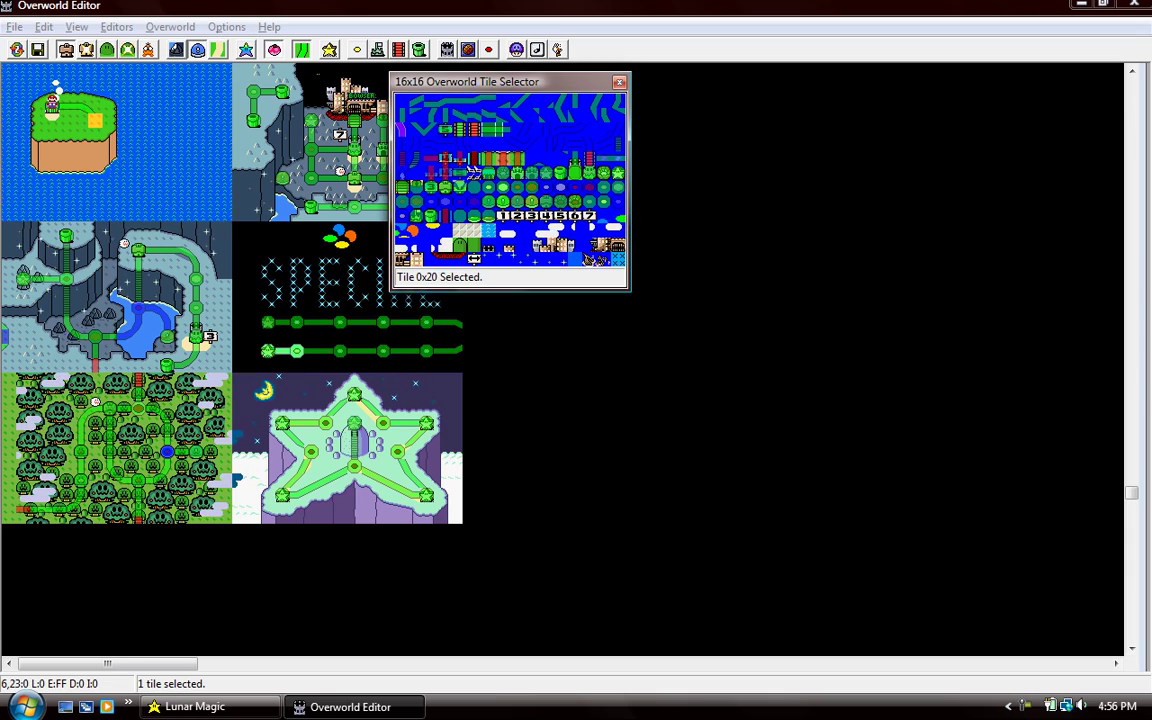
Pick tile 0x23, then level tile 0x87, and finally tile 0x50 for the island
left_click(445, 128)
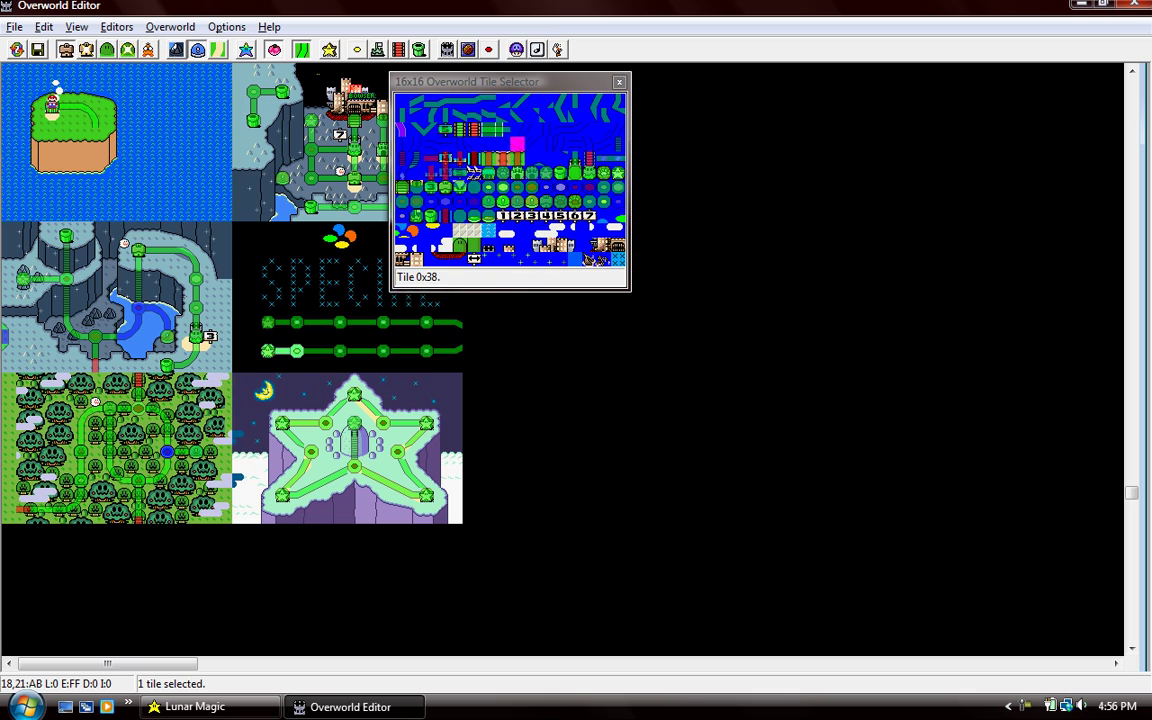
left_click(503, 215)
left_click(401, 173)
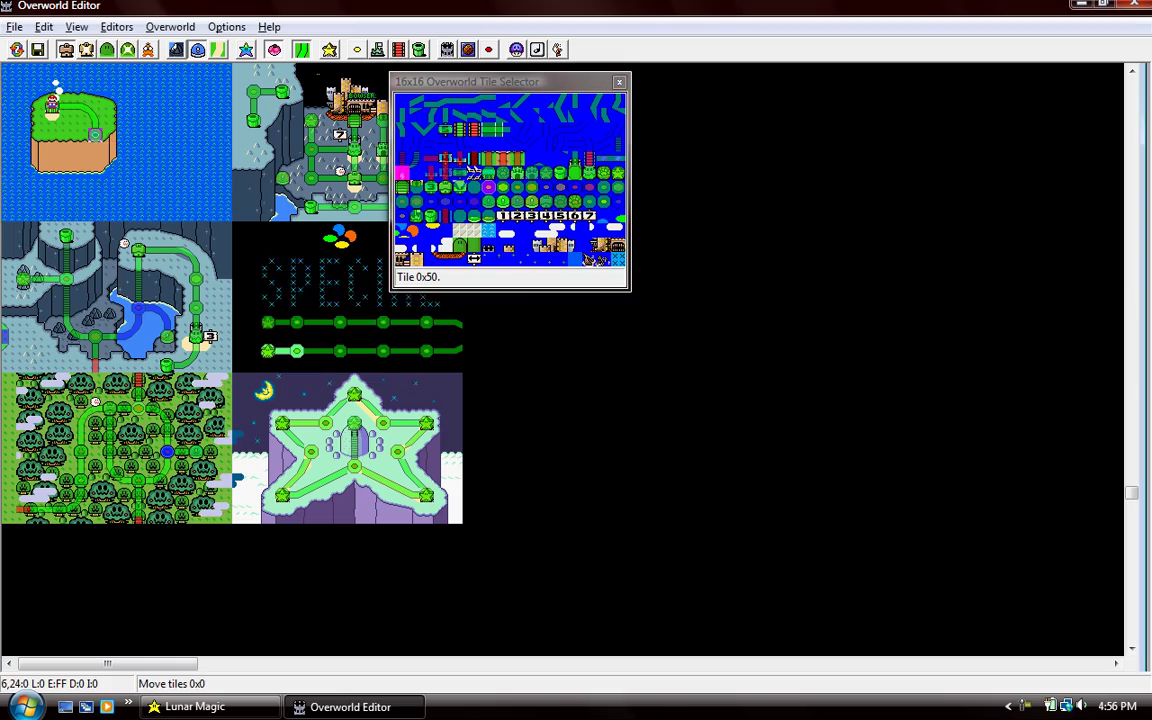
In Layer 2 mode, move a block of tiles beside the island and save
key("F3")
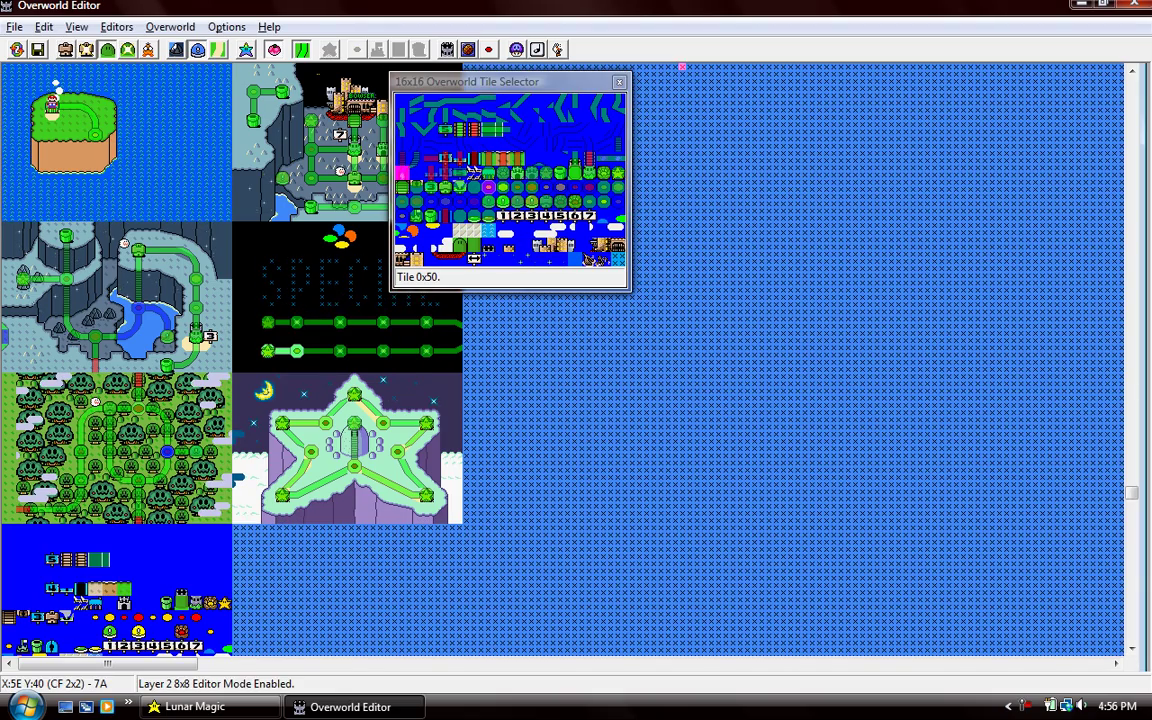
key("ctrl+s")
left_click_drag(104, 138, 28, 131)
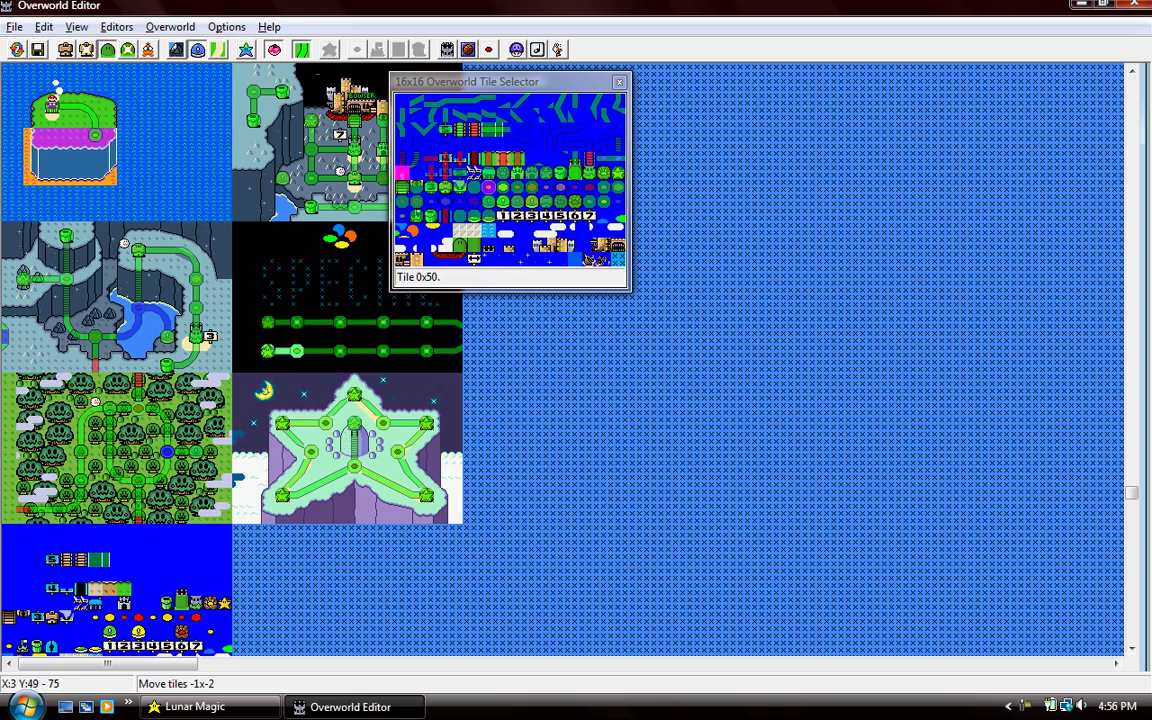
left_click(28, 131)
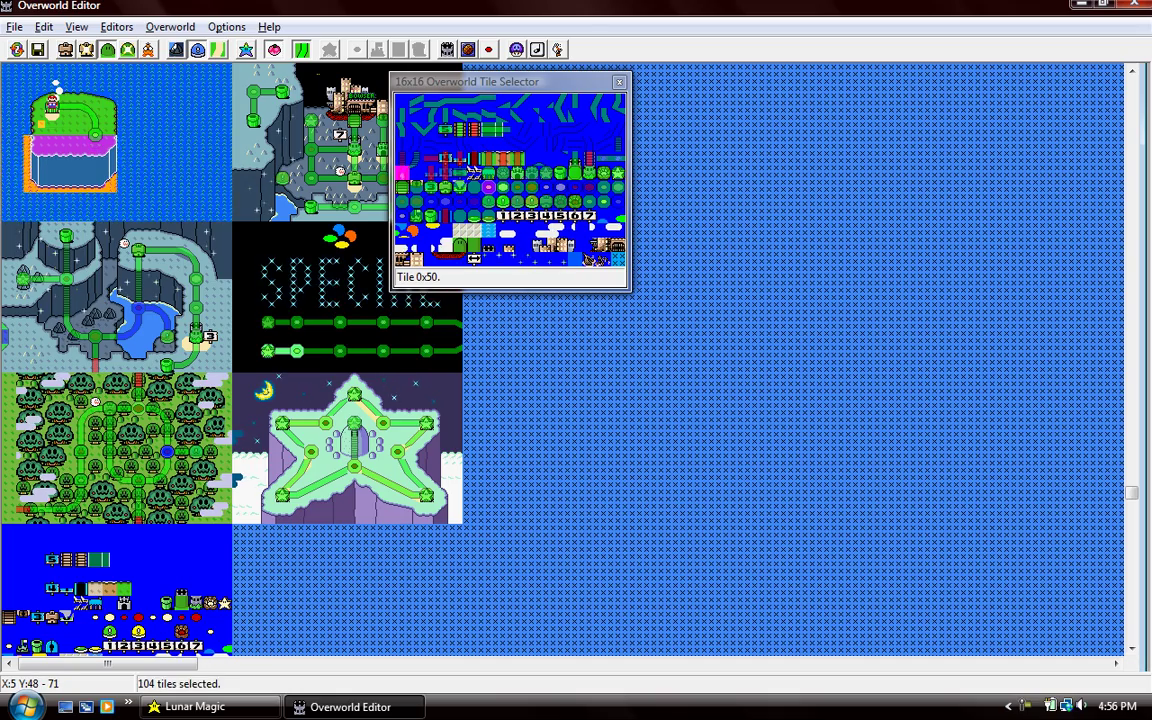
left_click(41, 124)
mouse_move(55, 124)
left_mouse_down()
mouse_move(41, 96)
mouse_move(48, 117)
mouse_move(62, 117)
left_mouse_up()
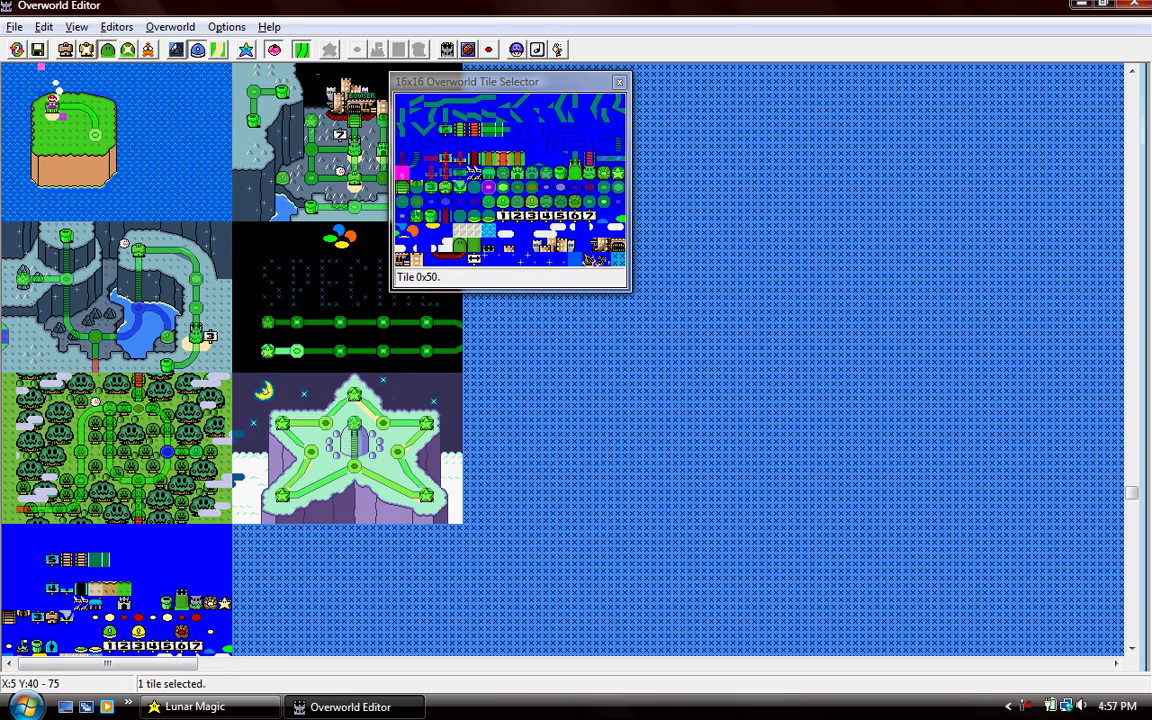
left_click(37, 49)
Adjust the island's left-edge strip, add a tile at its lower-left edge, and save
left_click_drag(34, 644, 34, 611)
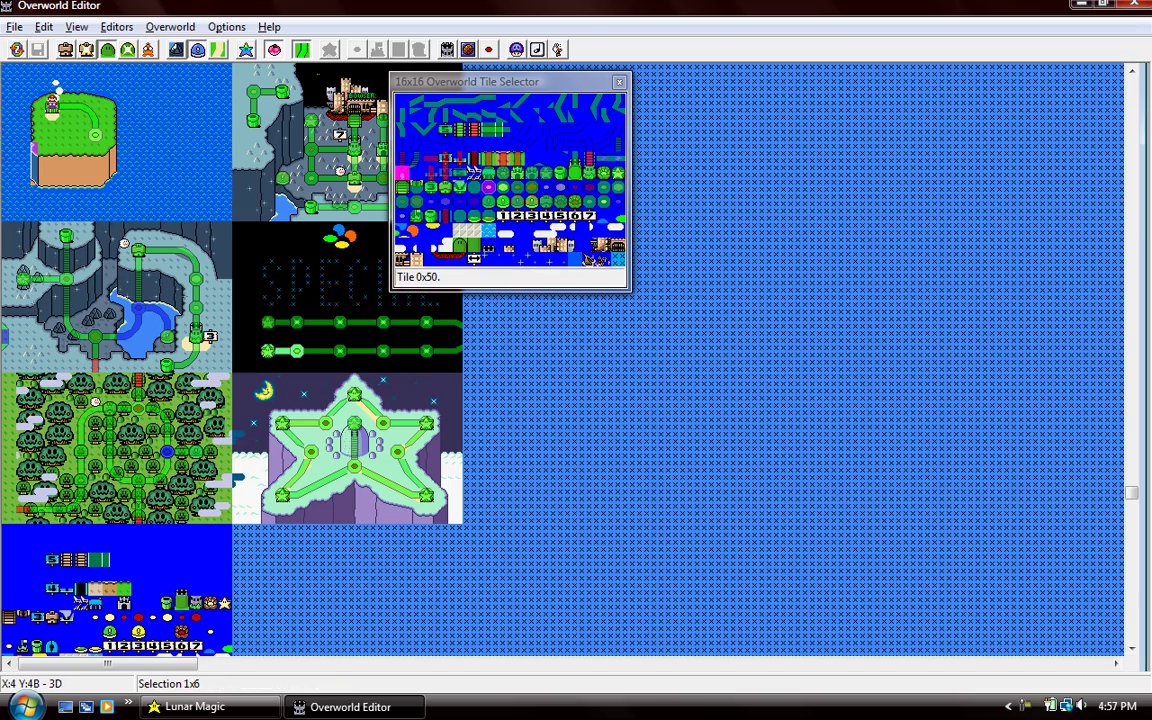
left_click_drag(35, 168, 43, 168)
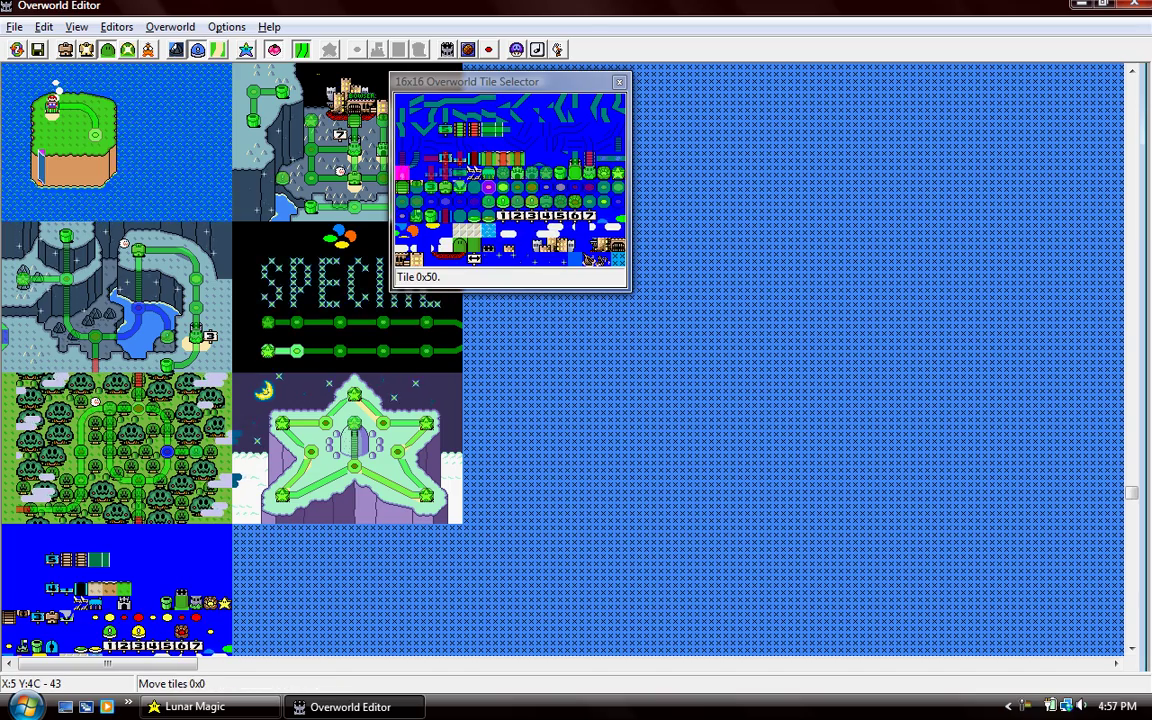
mouse_move(40, 618)
left_mouse_down()
mouse_move(33, 633)
mouse_move(25, 626)
left_mouse_up()
left_click(25, 633)
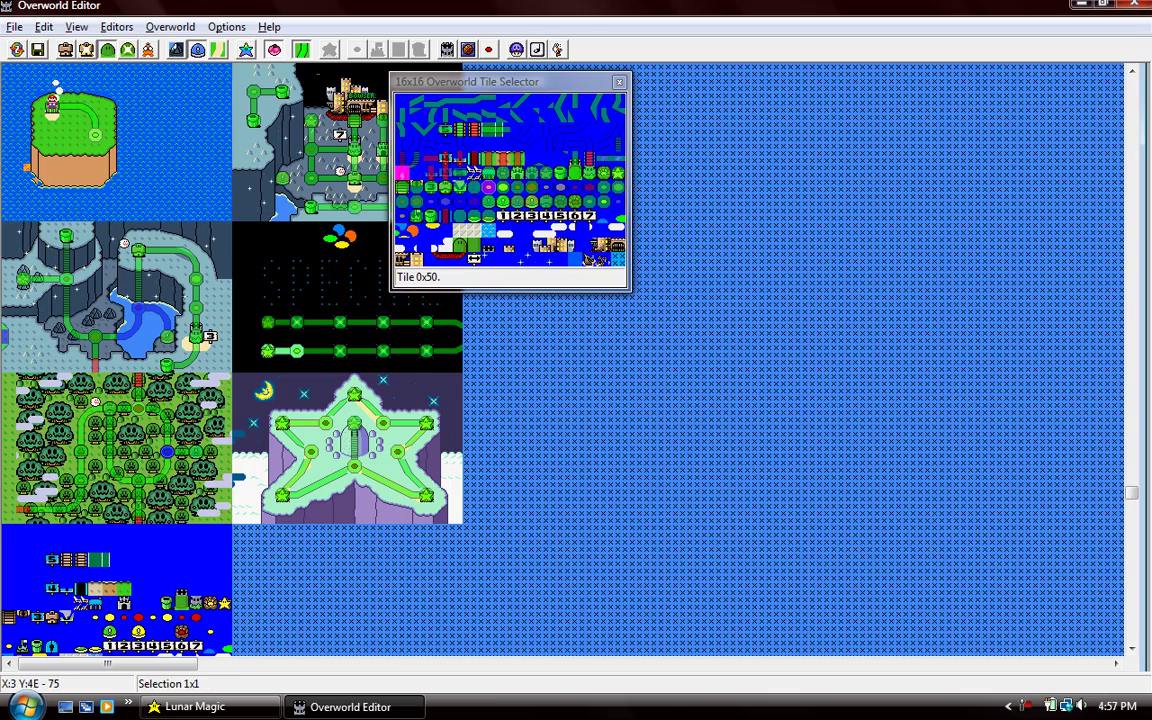
left_click(25, 633)
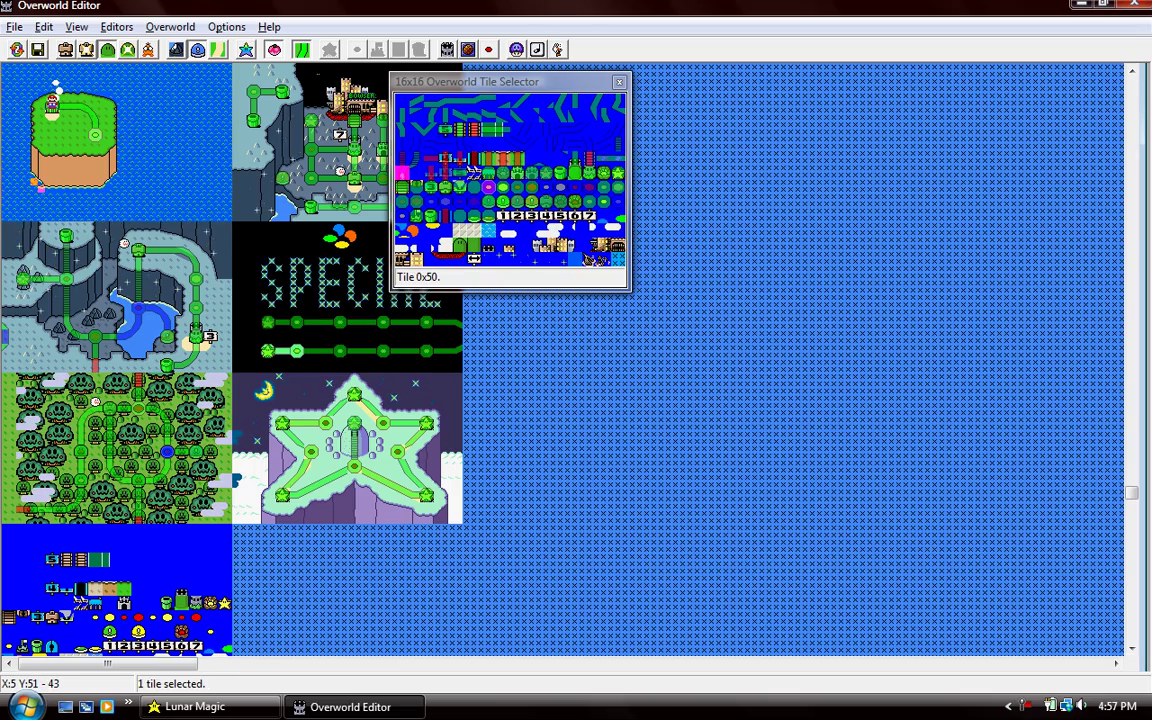
left_click(41, 641)
left_click_drag(41, 641, 33, 649)
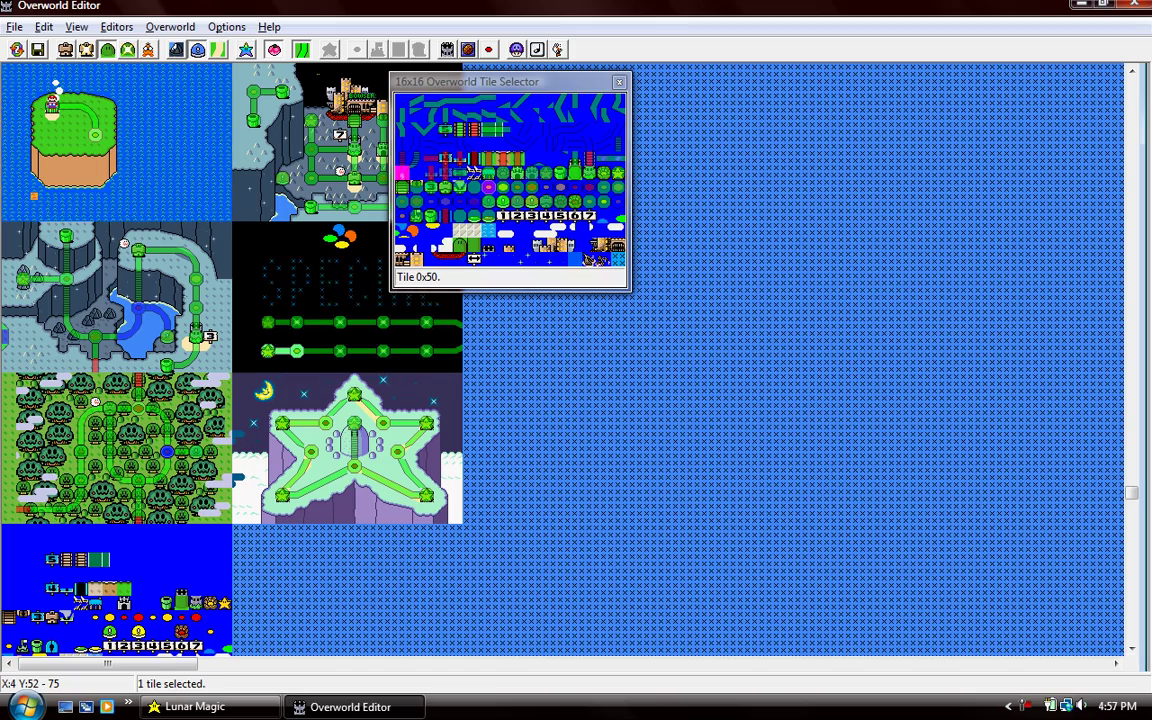
key("ctrl+s")
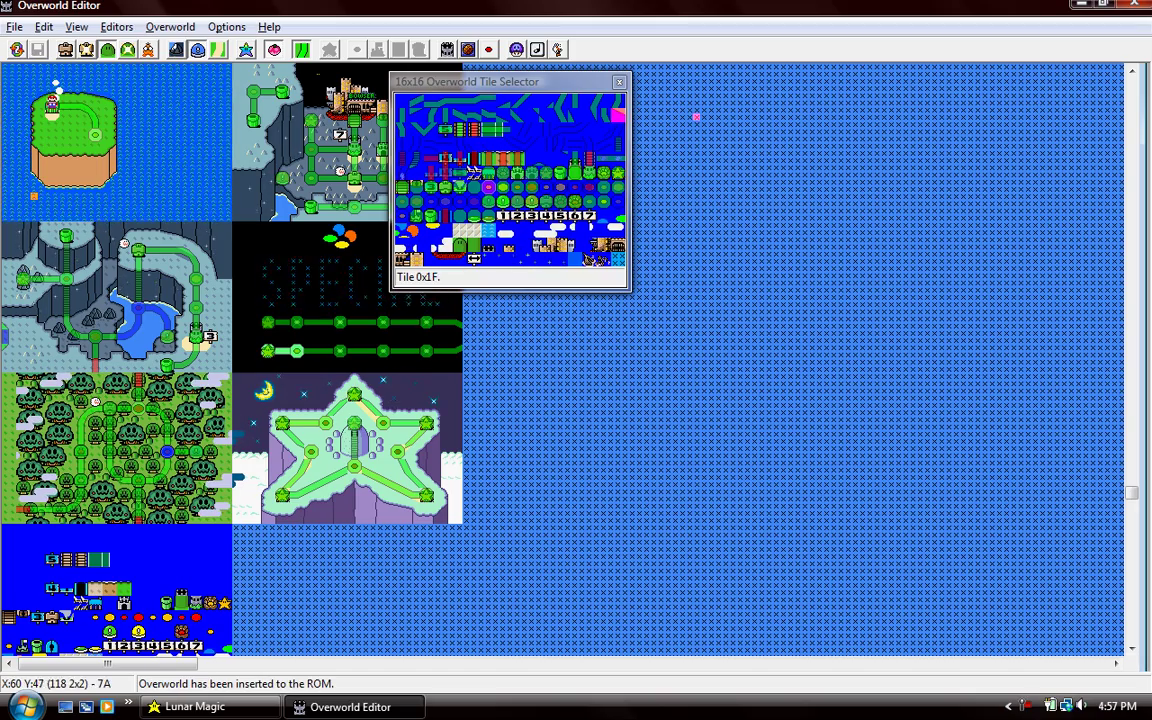
Pick tile 0x1E from the tile picker
left_click(604, 115)
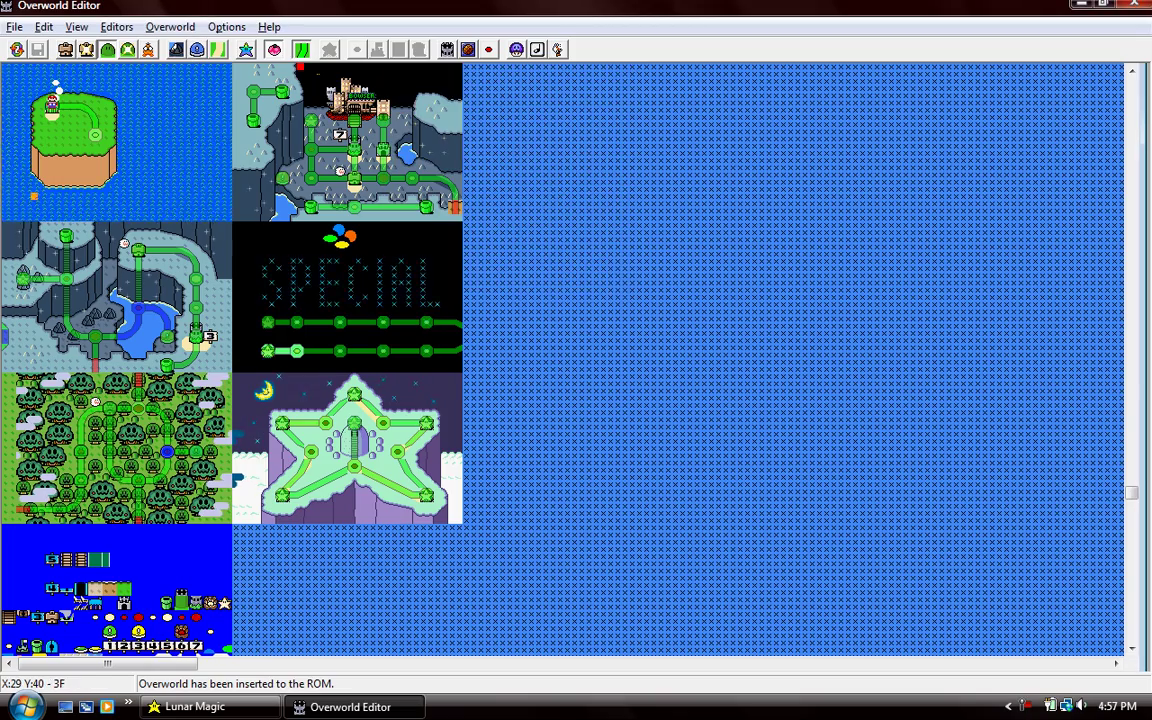
scroll(1085, 240, "up", 1)
scroll(1085, 254, "up", 5)
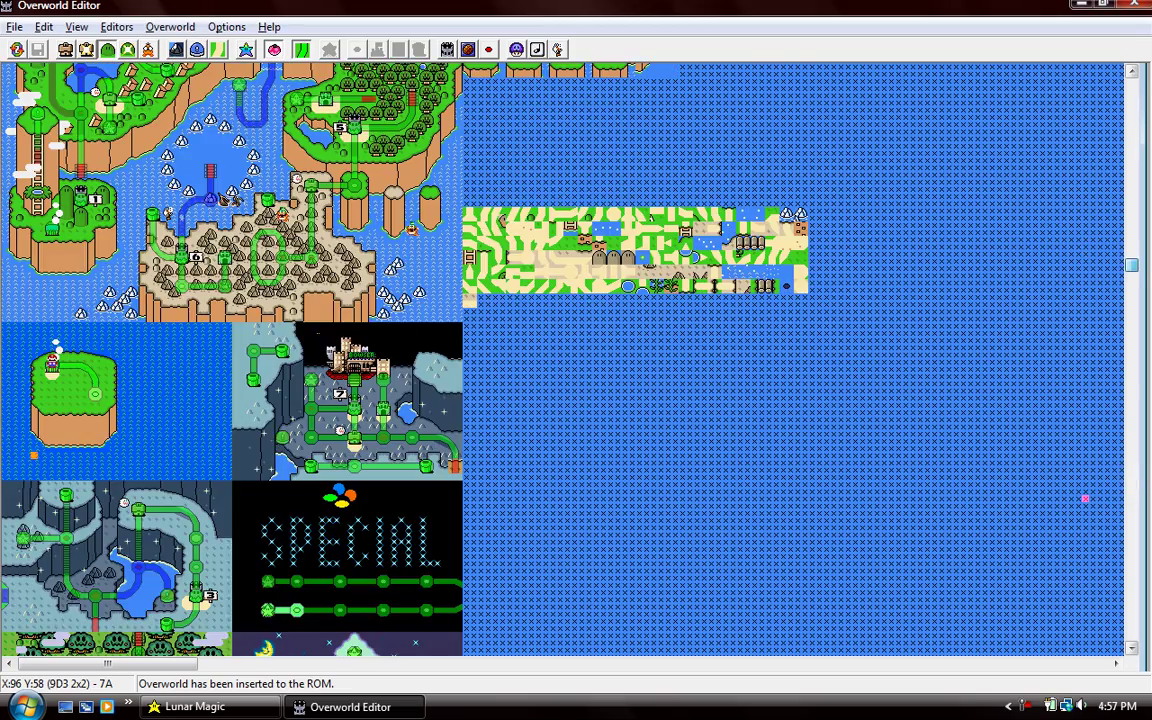
scroll(1085, 545, "down", 2)
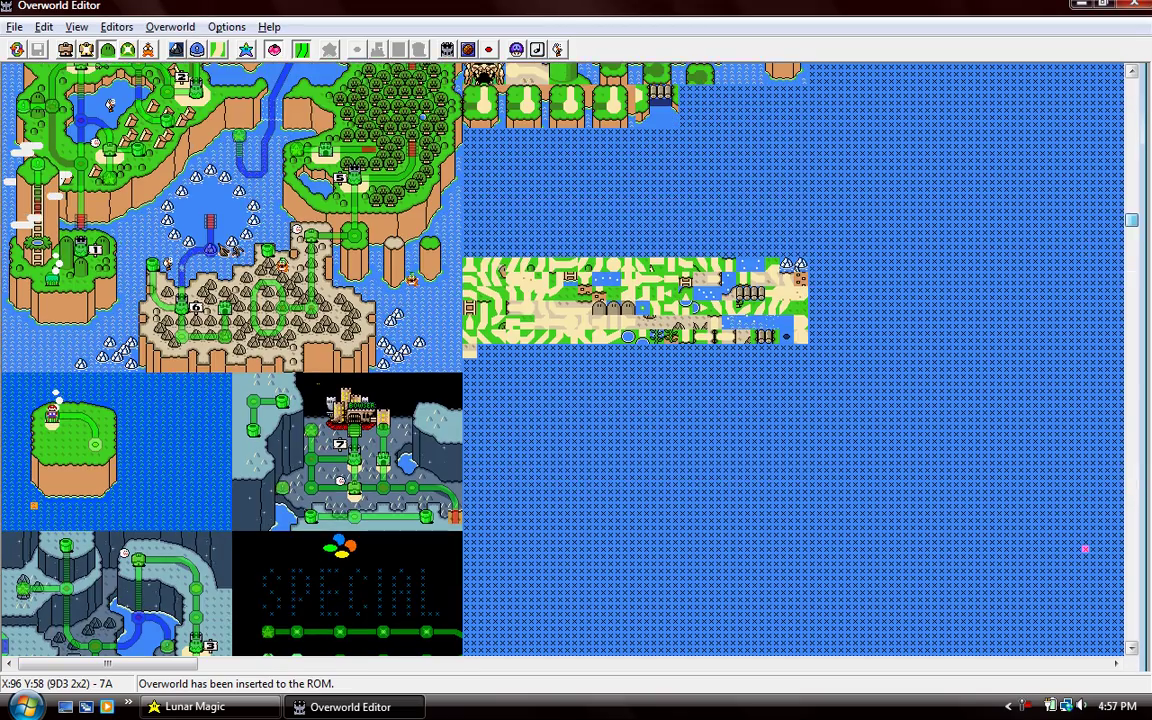
Set the Level 104 tile to activate Event 0, save, and switch to Layer 2 event editing
key("F1")
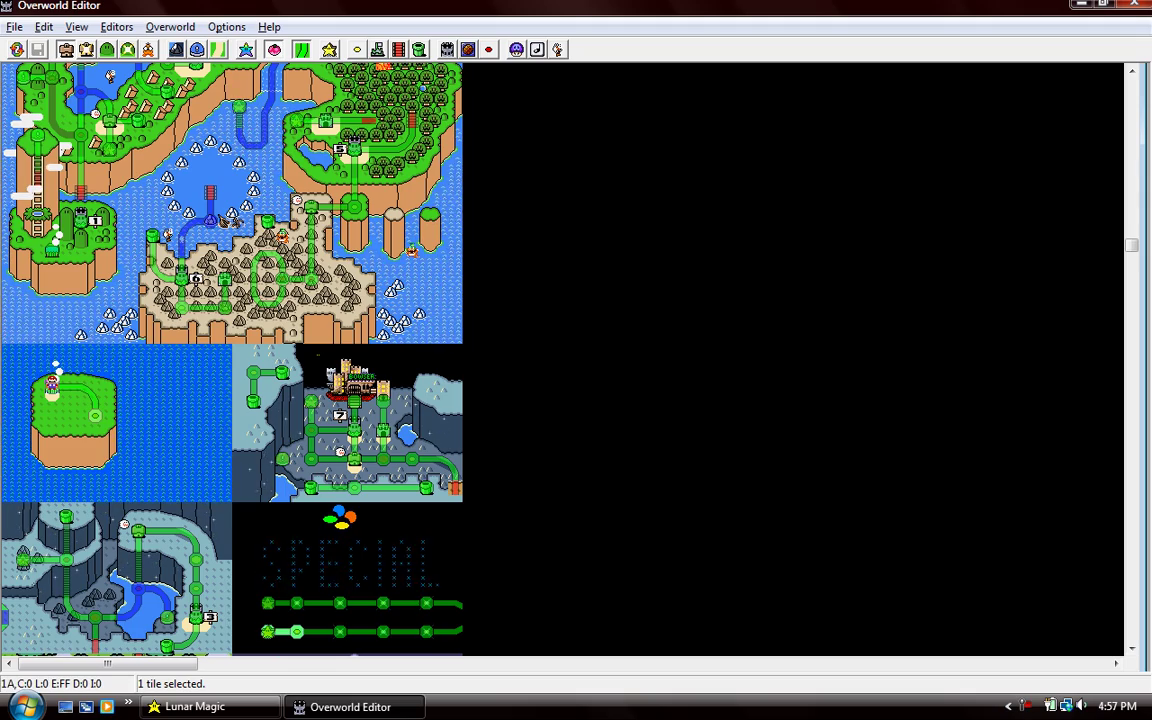
key("Return")
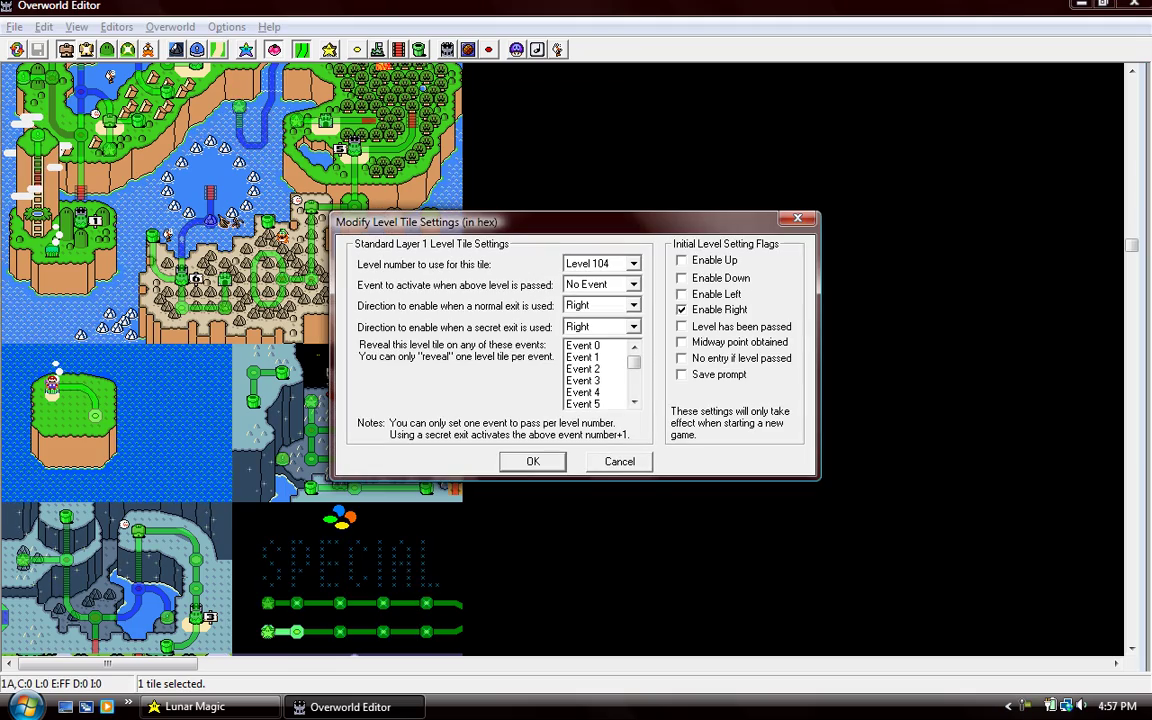
key("alt+Down")
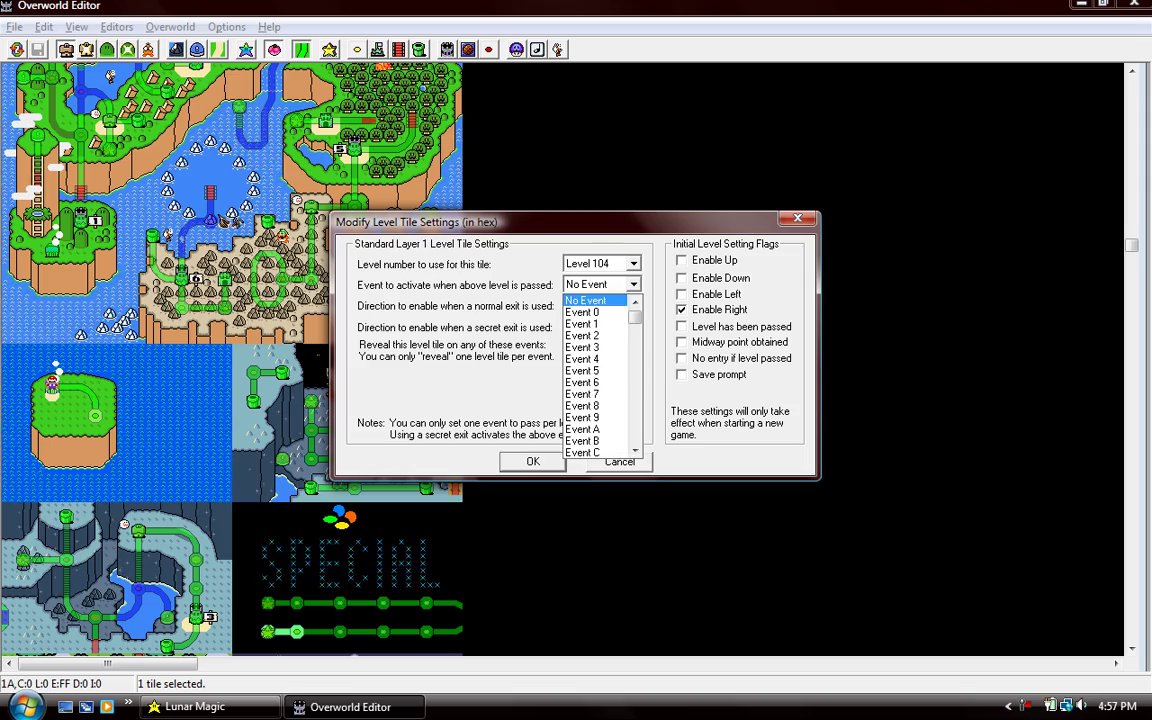
key("Down")
key("Return")
key("Return")
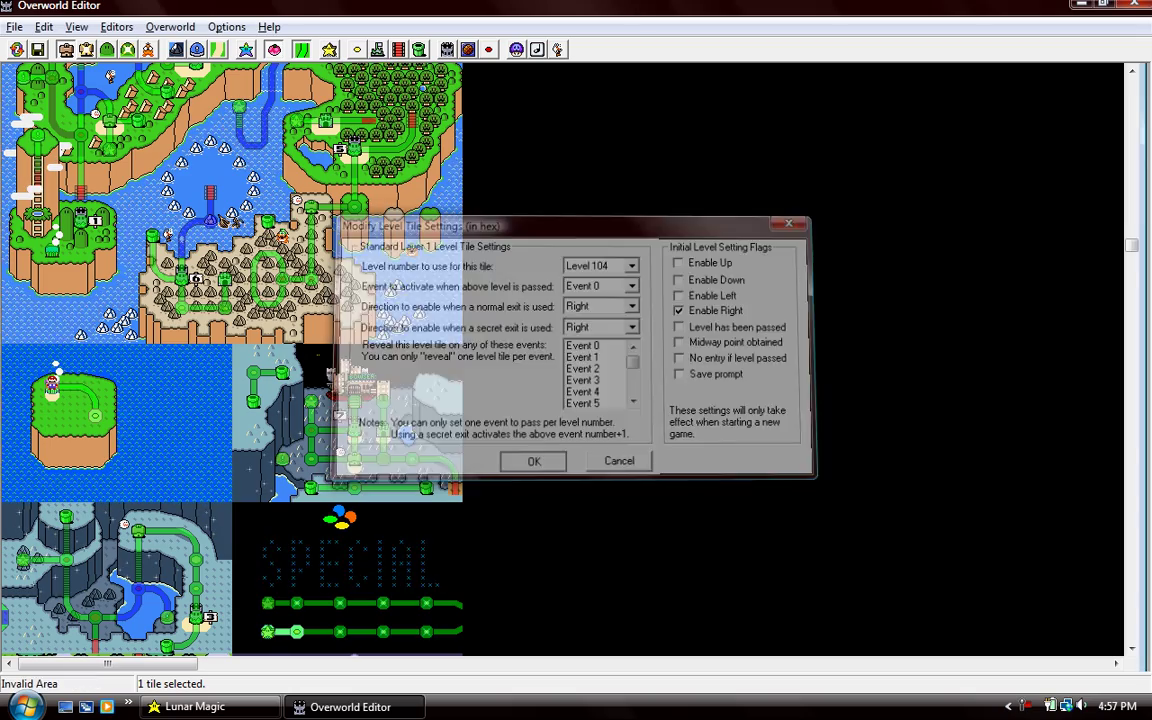
key("ctrl+s")
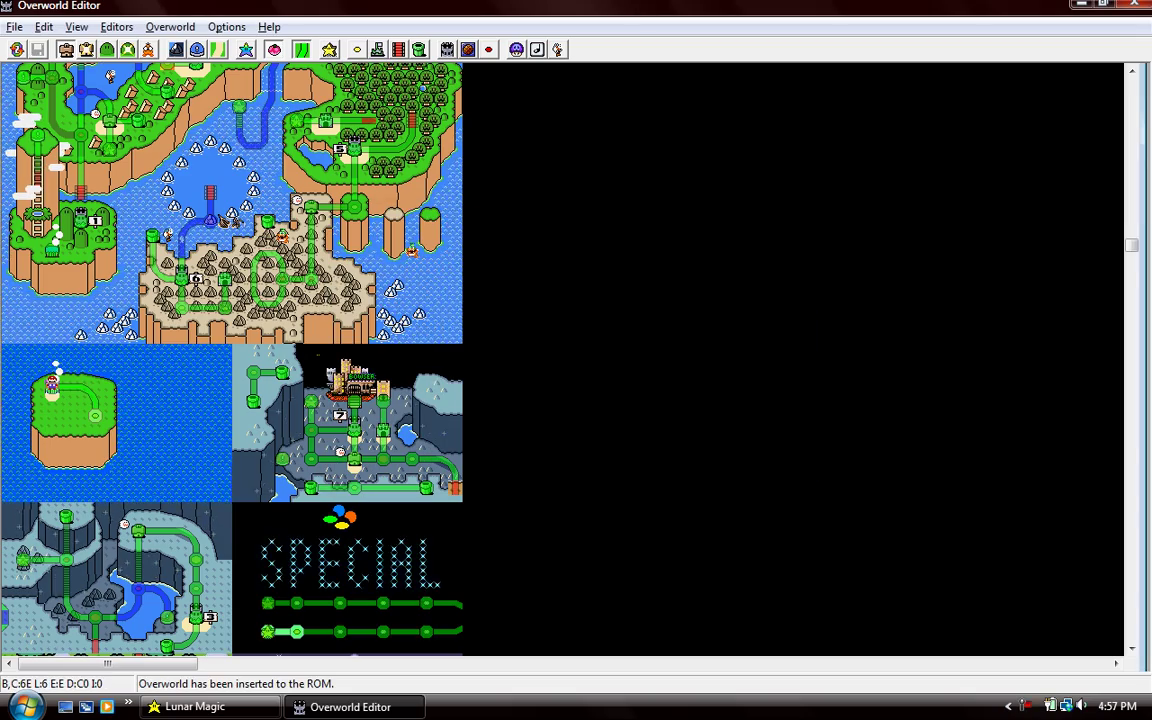
left_click(128, 49)
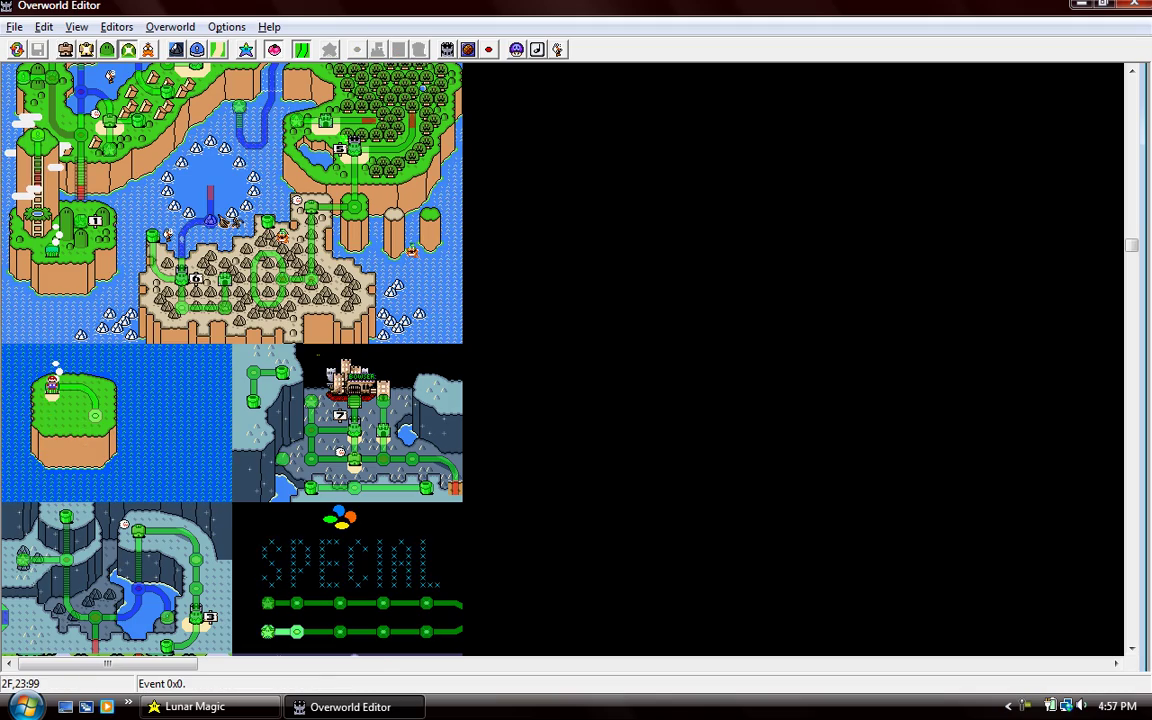
Select and delete Event 1's old event tiles around the island
key("Page_Up")
key("Page_Down")
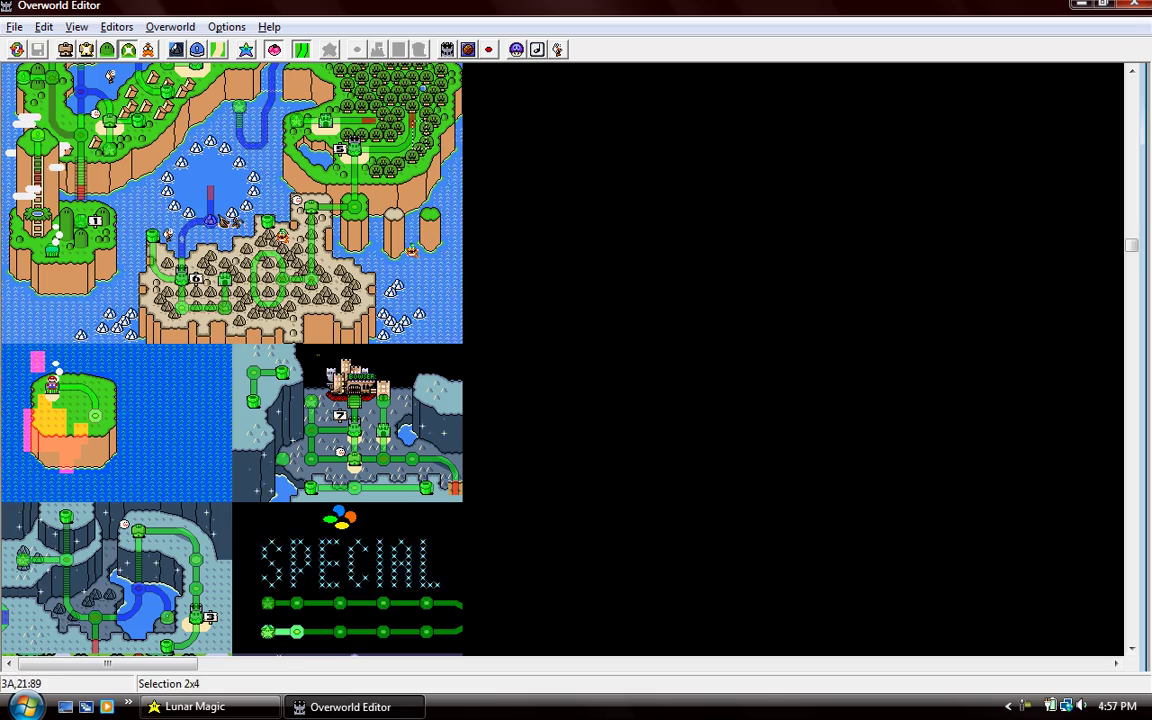
scroll(232, 360, "up", 1)
left_click_drag(274, 62, 29, 640)
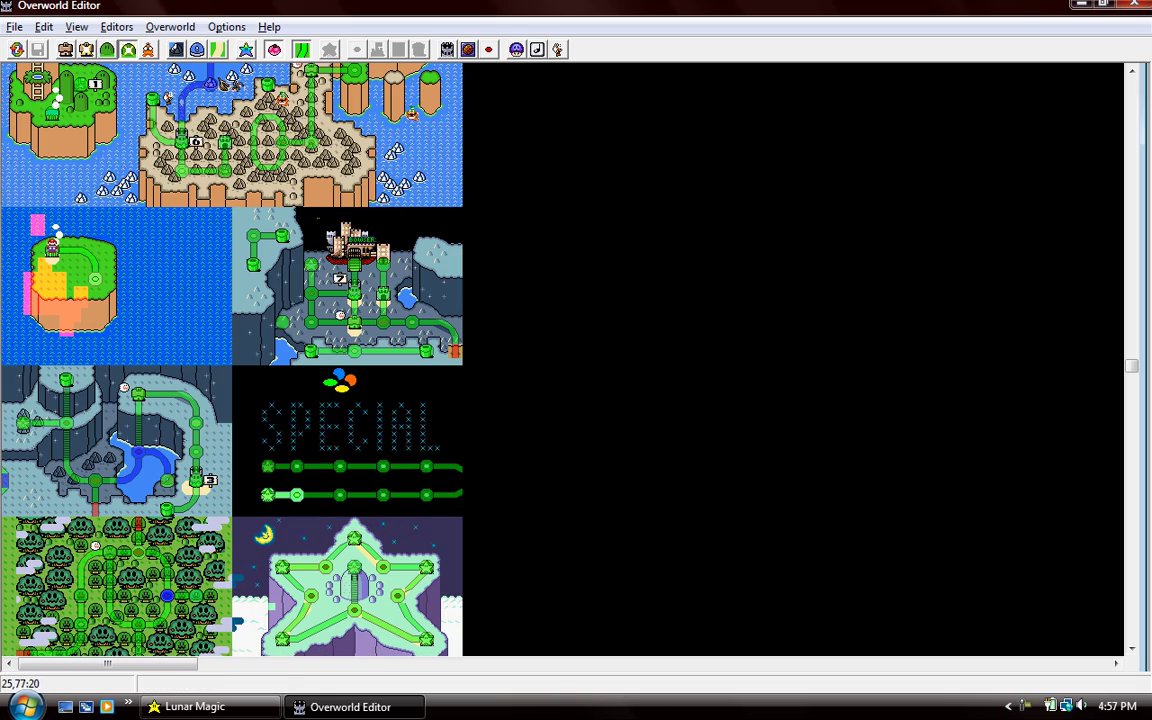
key("Delete")
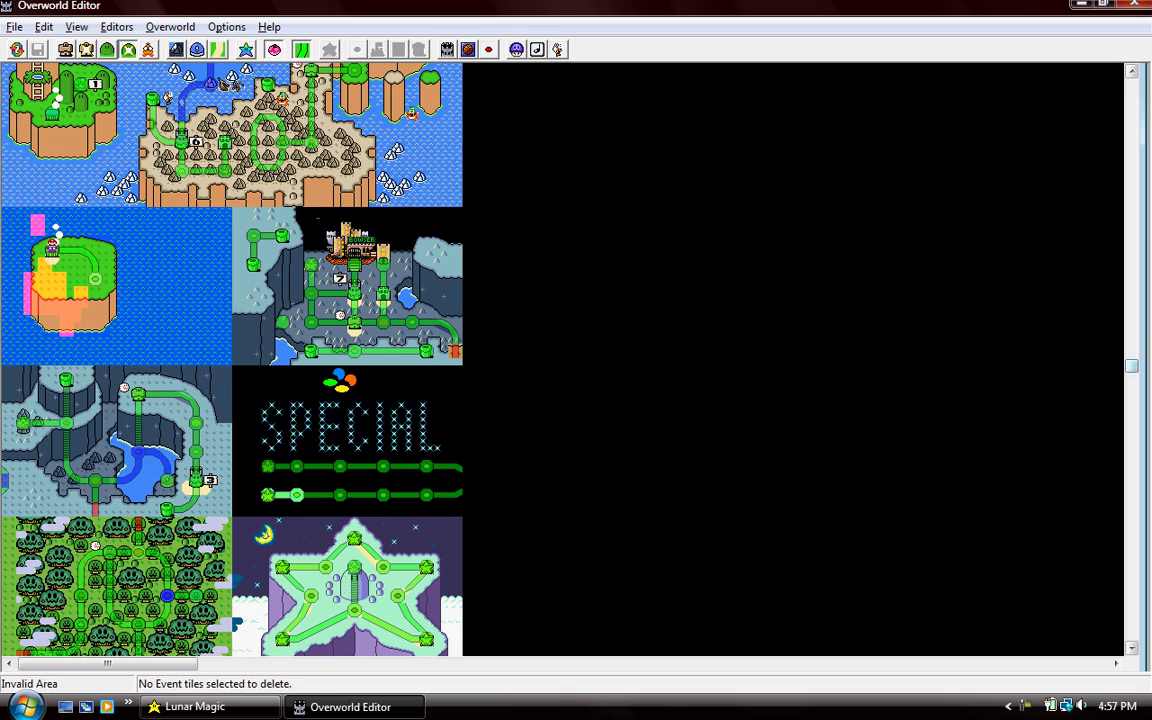
Delete Event 2's island tiles, step the preview back to Event 0, and save
scroll(232, 360, "up", 2)
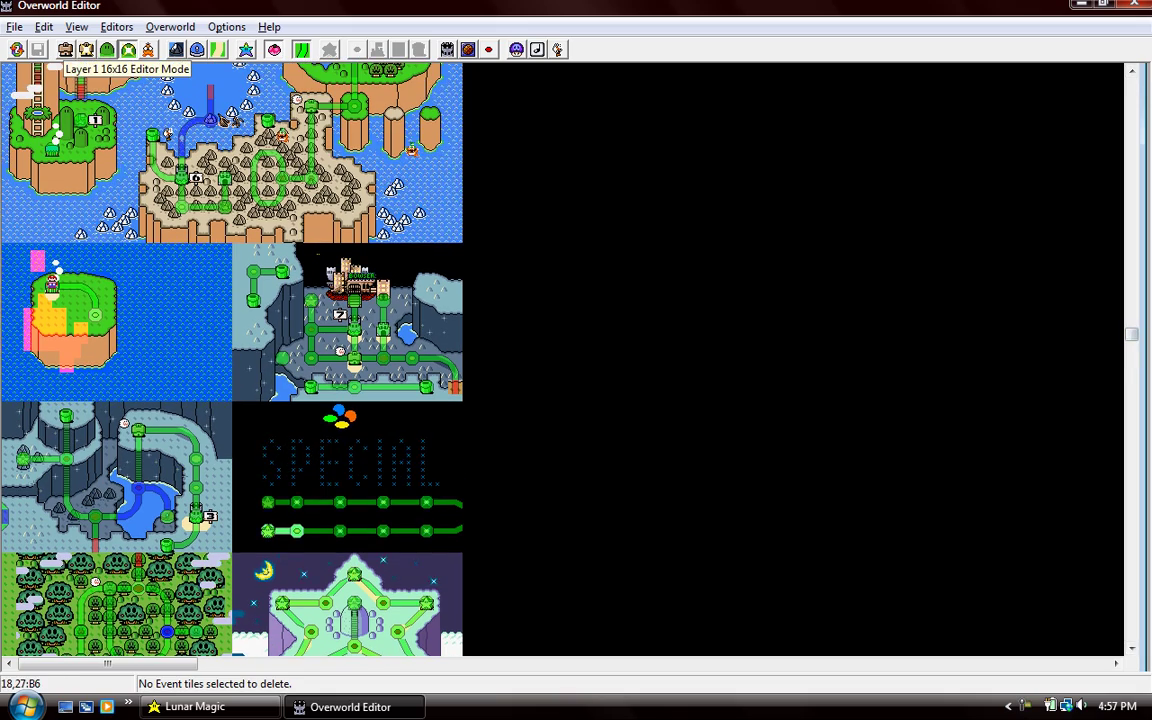
key("Page_Up")
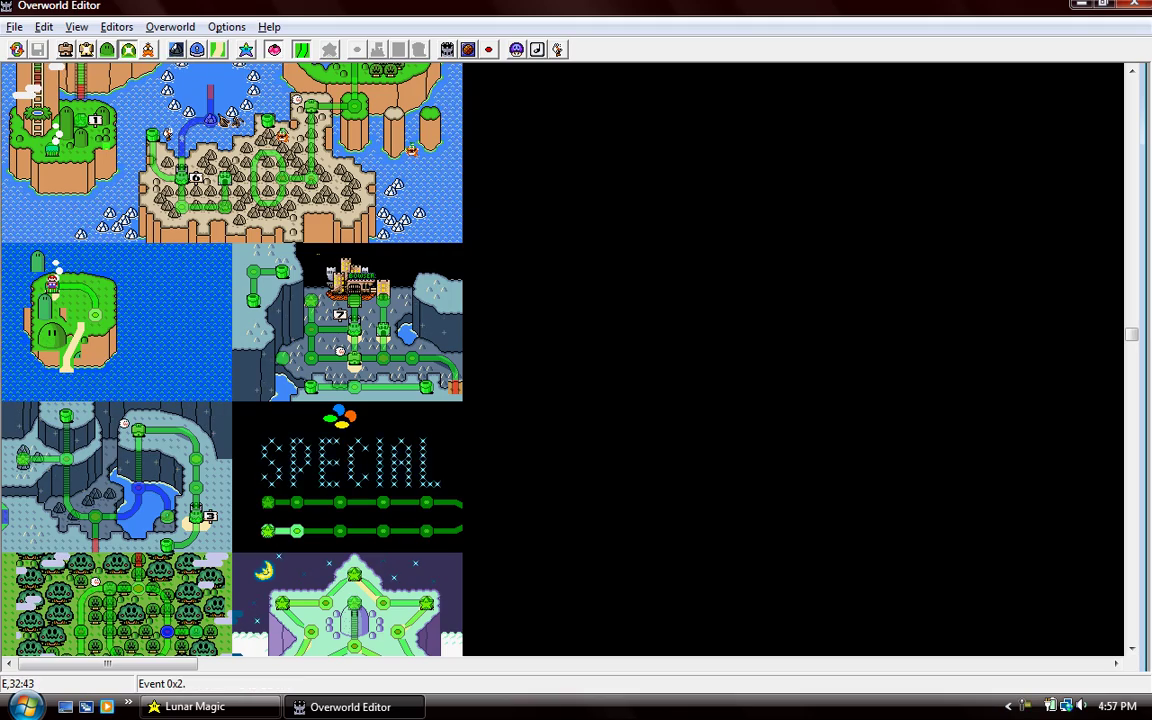
left_click_drag(24, 256, 104, 360)
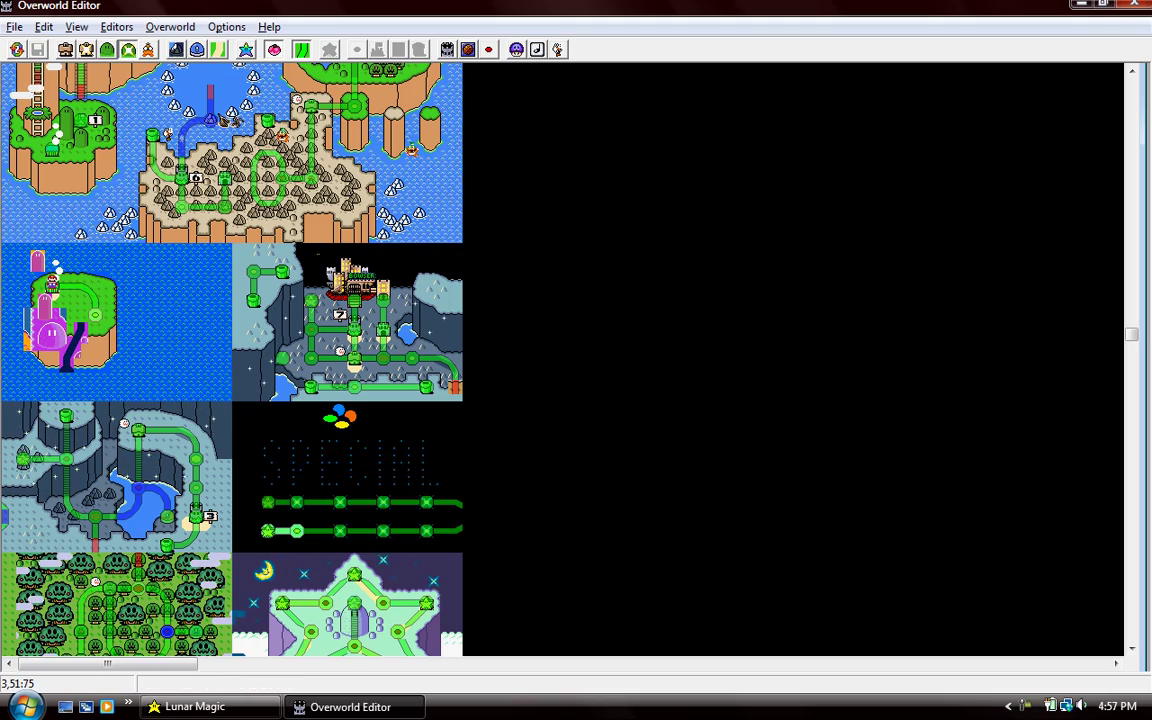
key("Delete")
key("Page_Up")
key("Page_Up")
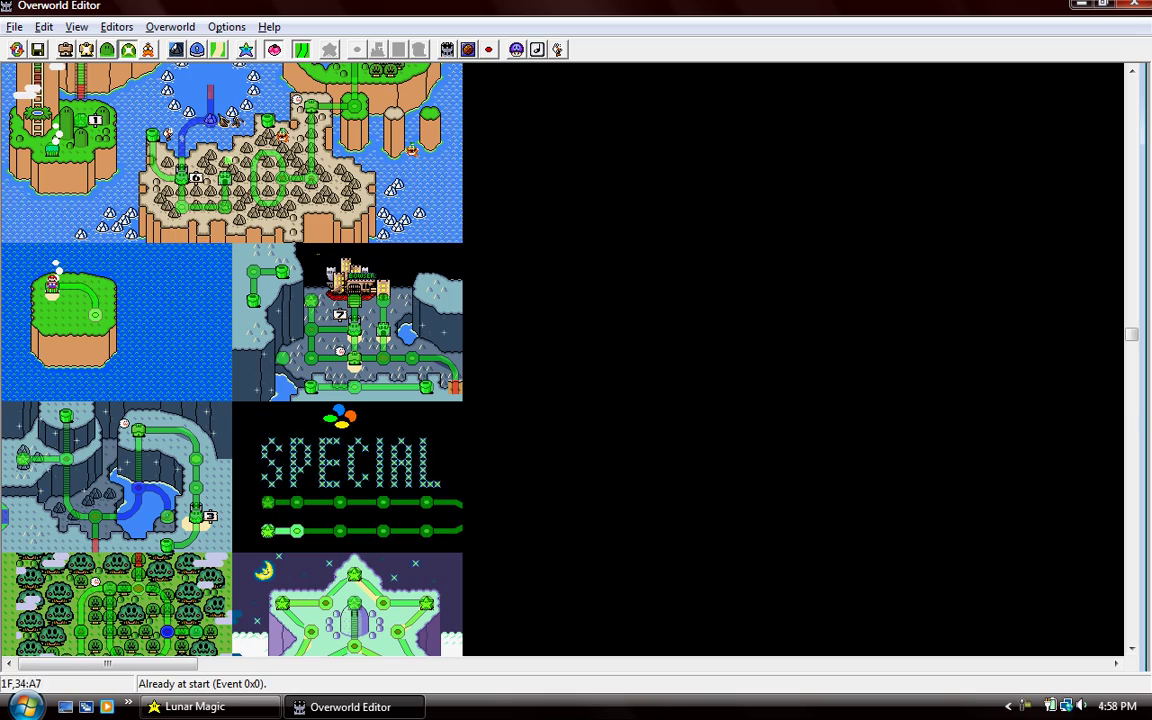
key("ctrl+s")
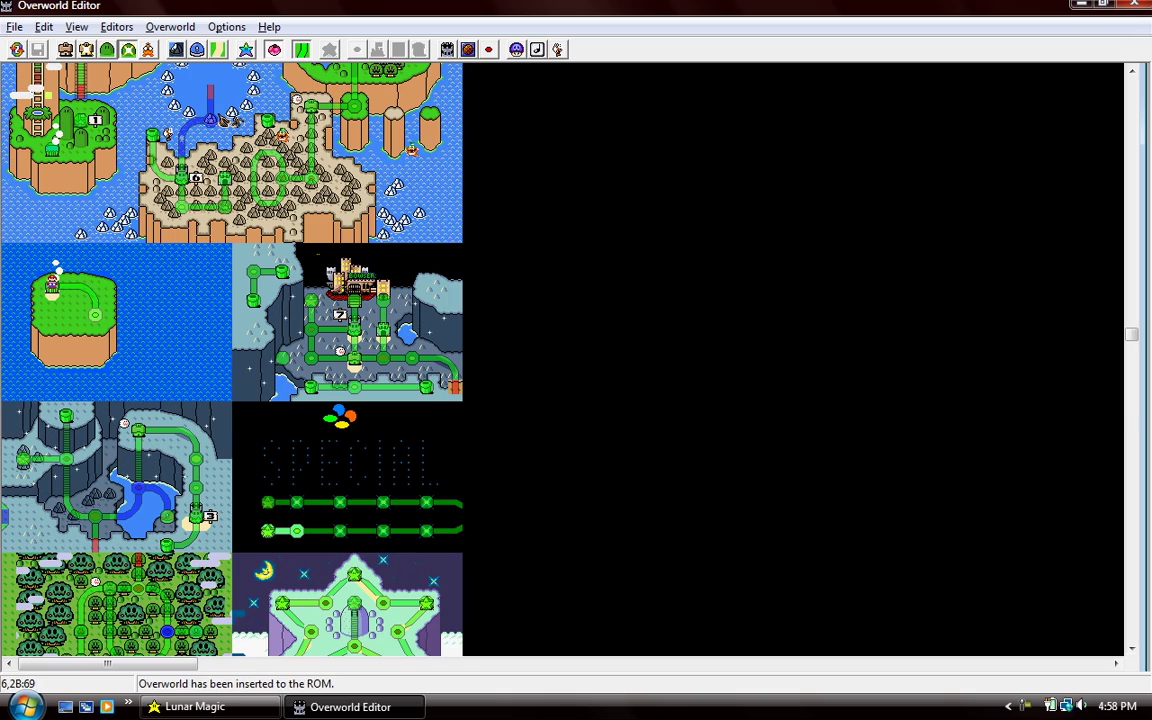
Page through the event tile picker and place the purple event tile on the island
left_click(197, 49)
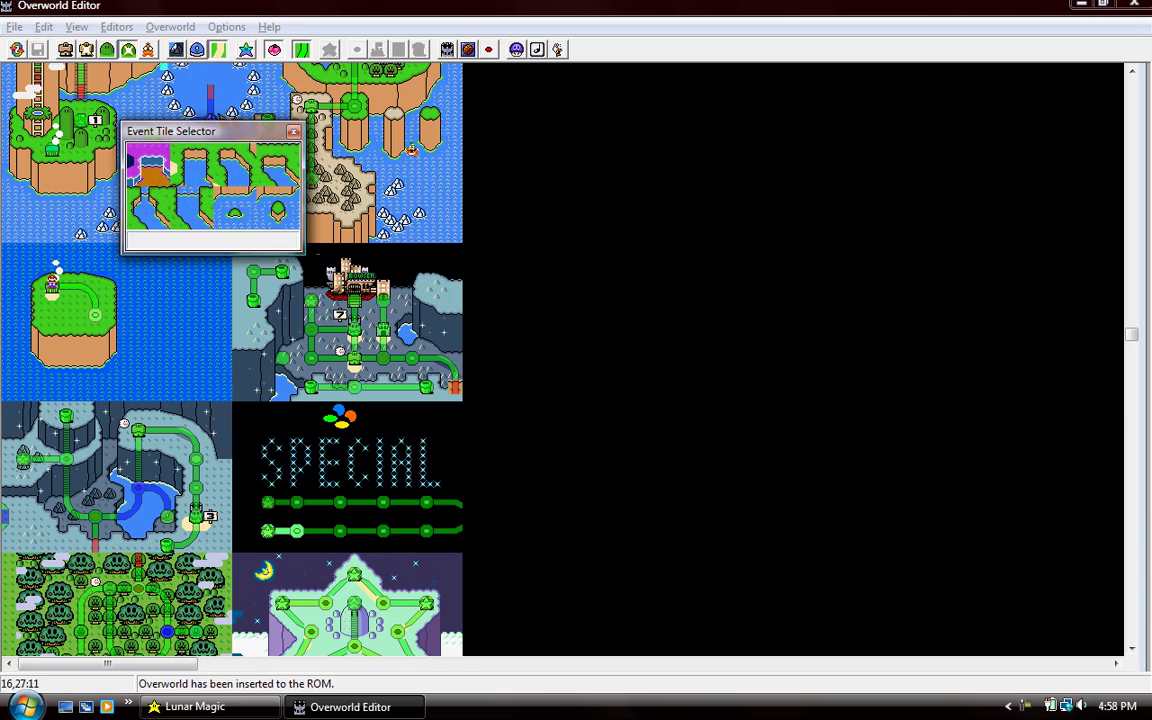
left_click_drag(200, 131, 583, 167)
key("Page_Down")
key("Page_Down")
key("Page_Down")
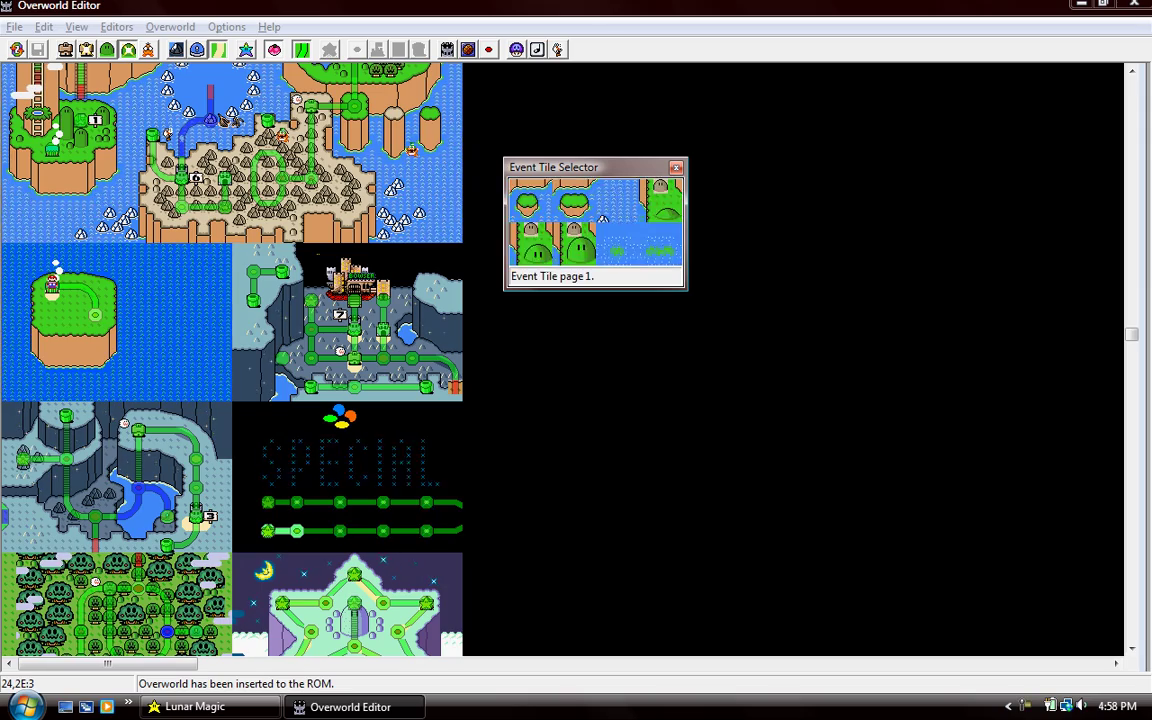
key("Page_Down")
key("Page_Down")
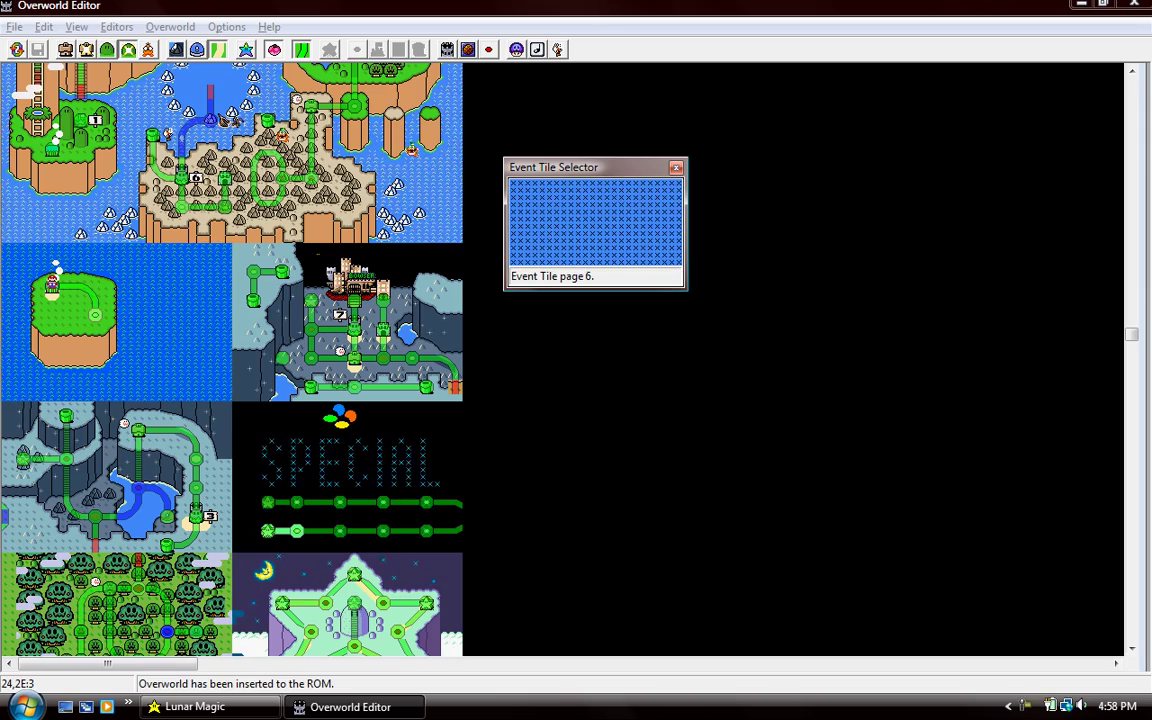
key("Page_Down")
key("Page_Down")
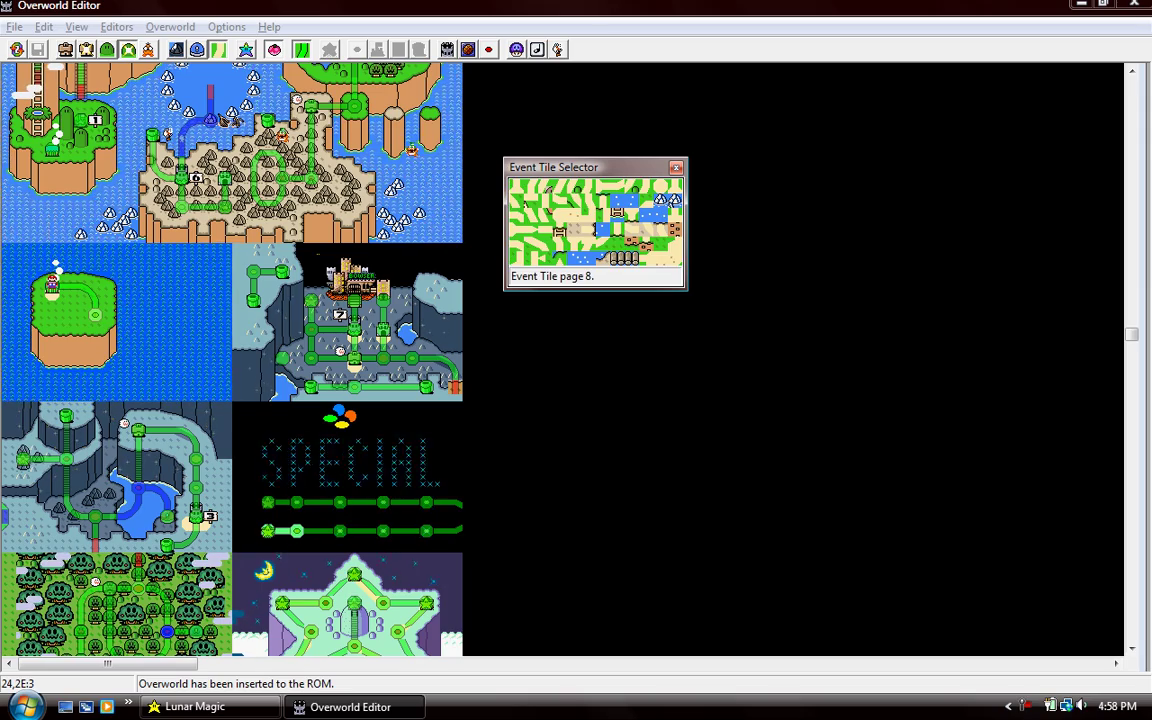
left_click(547, 211)
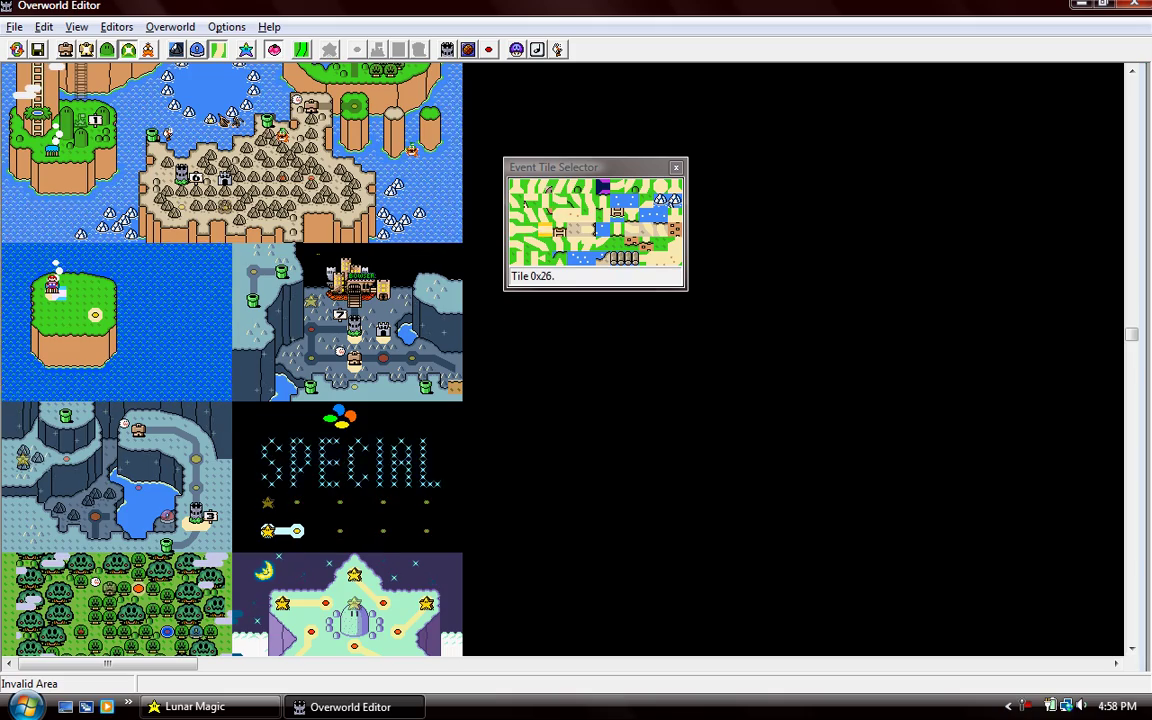
left_click(545, 231)
left_click(66, 292)
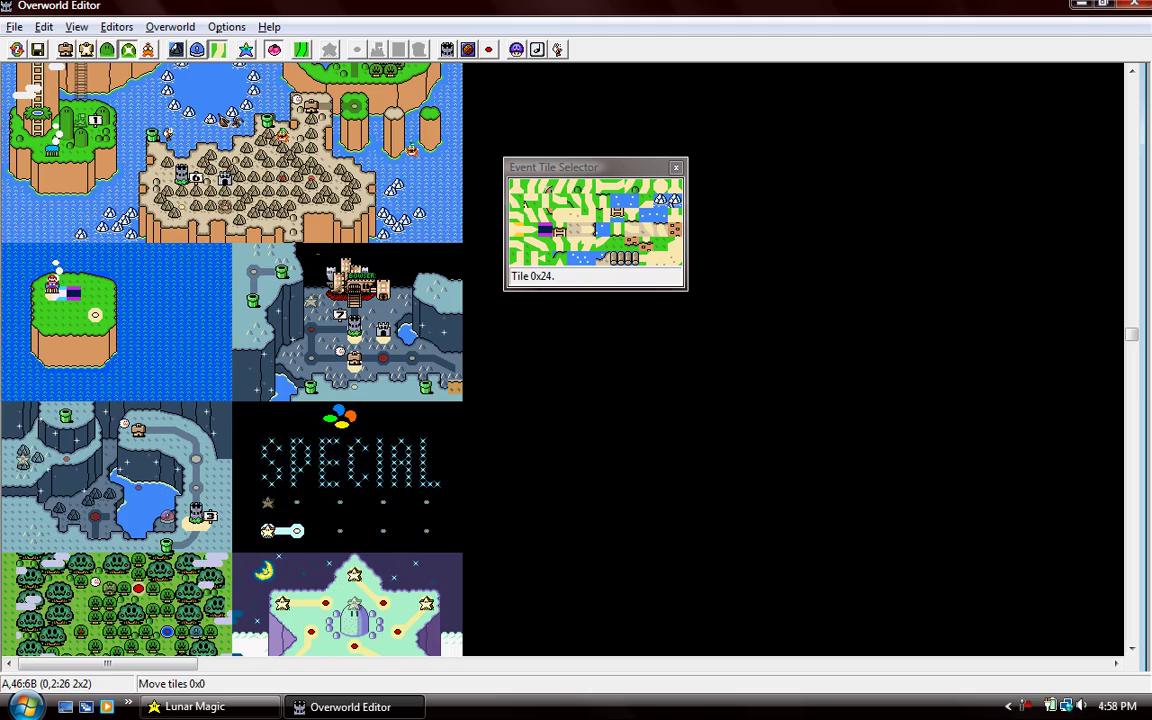
Select three tiles along the island path and try event tiles 0x30, 0x1B, 0x8F and 0xC
left_click_drag(52, 288, 80, 297)
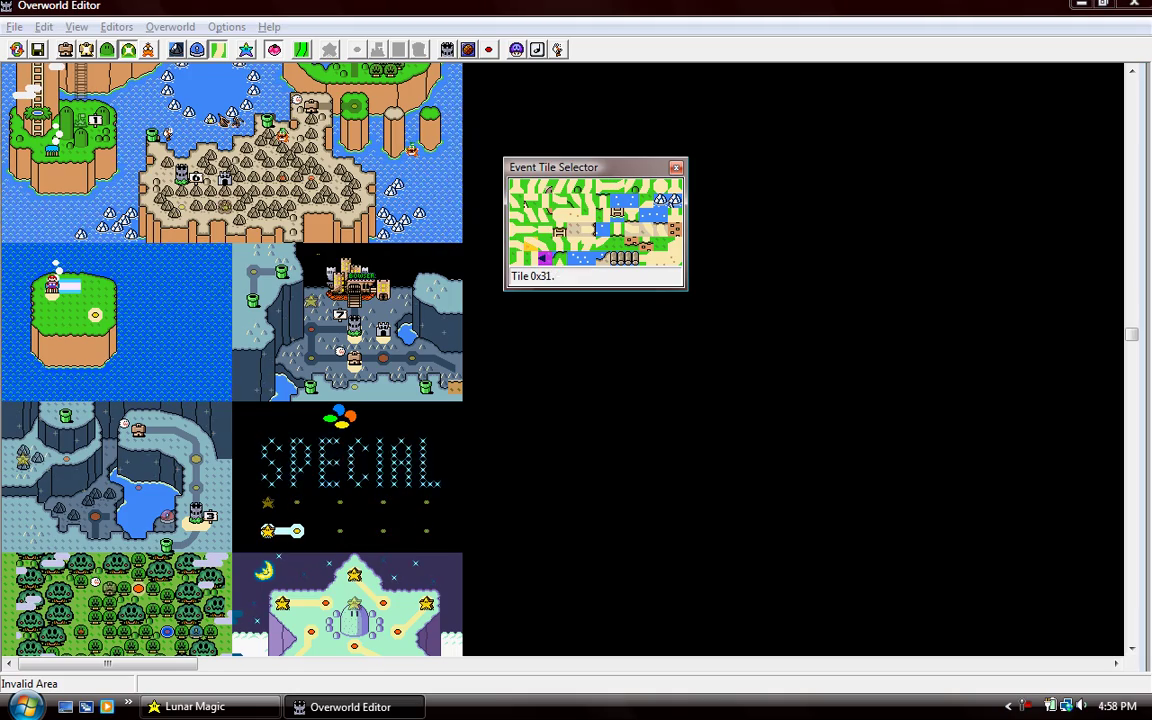
left_click(516, 245)
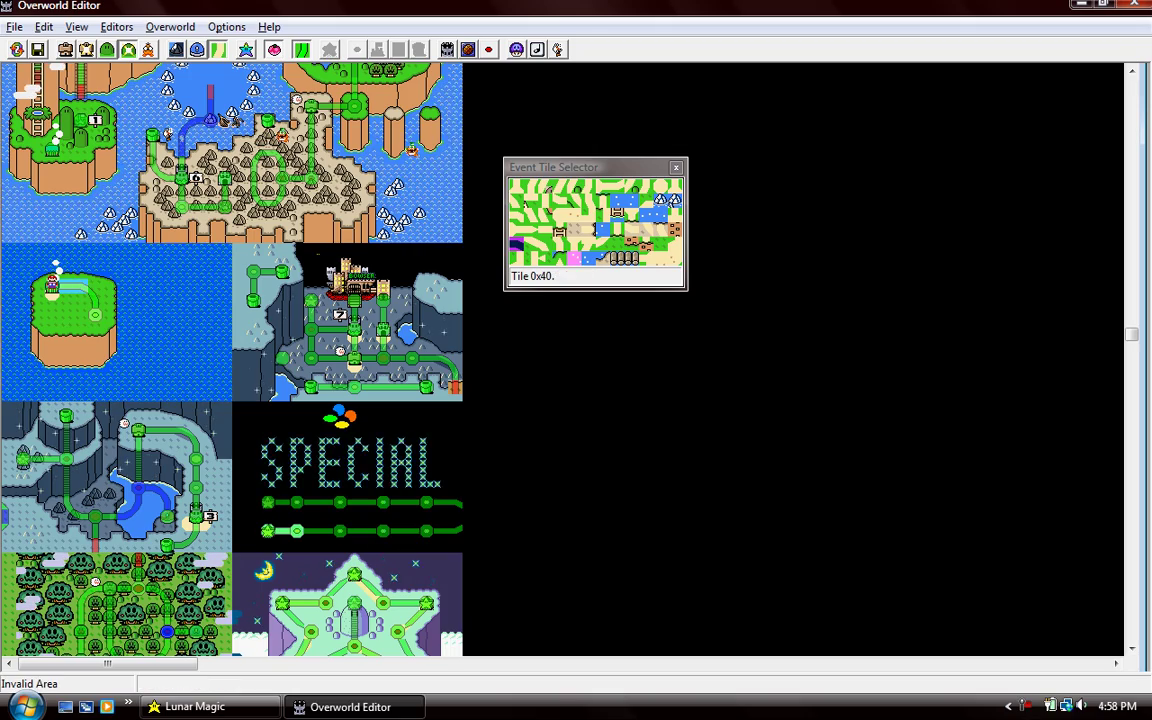
left_click(558, 214)
scroll(595, 220, "down", 3)
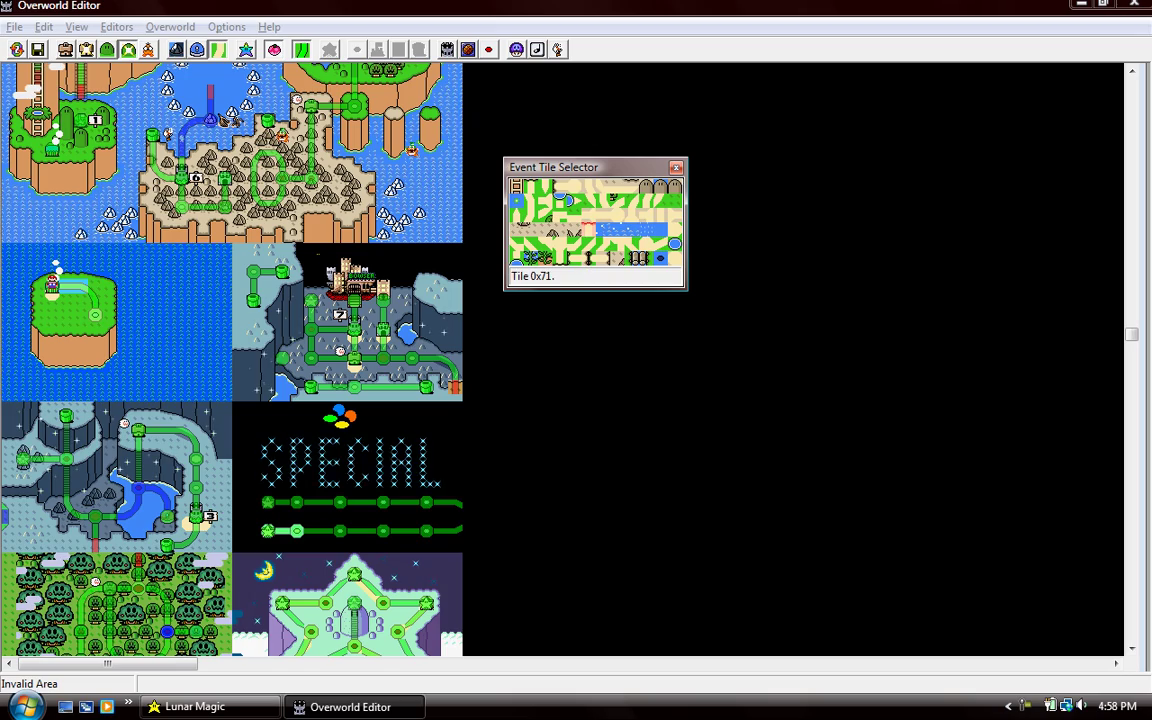
scroll(595, 220, "up", 5)
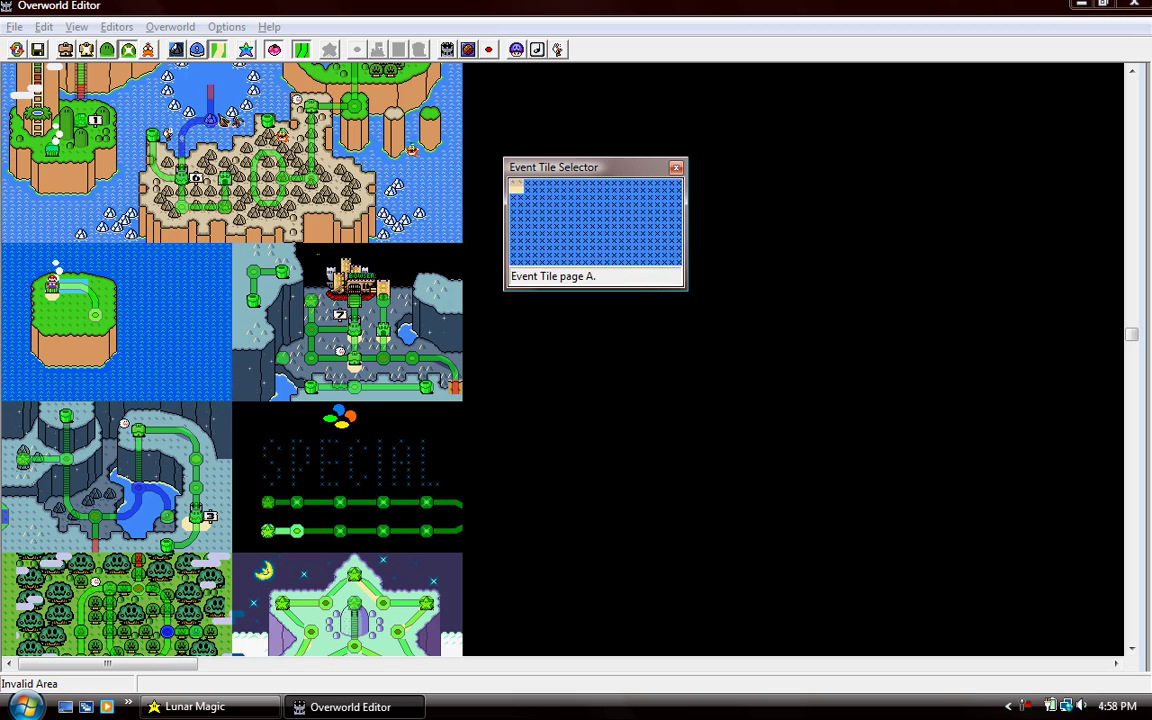
scroll(595, 220, "down", 5)
left_click(600, 231)
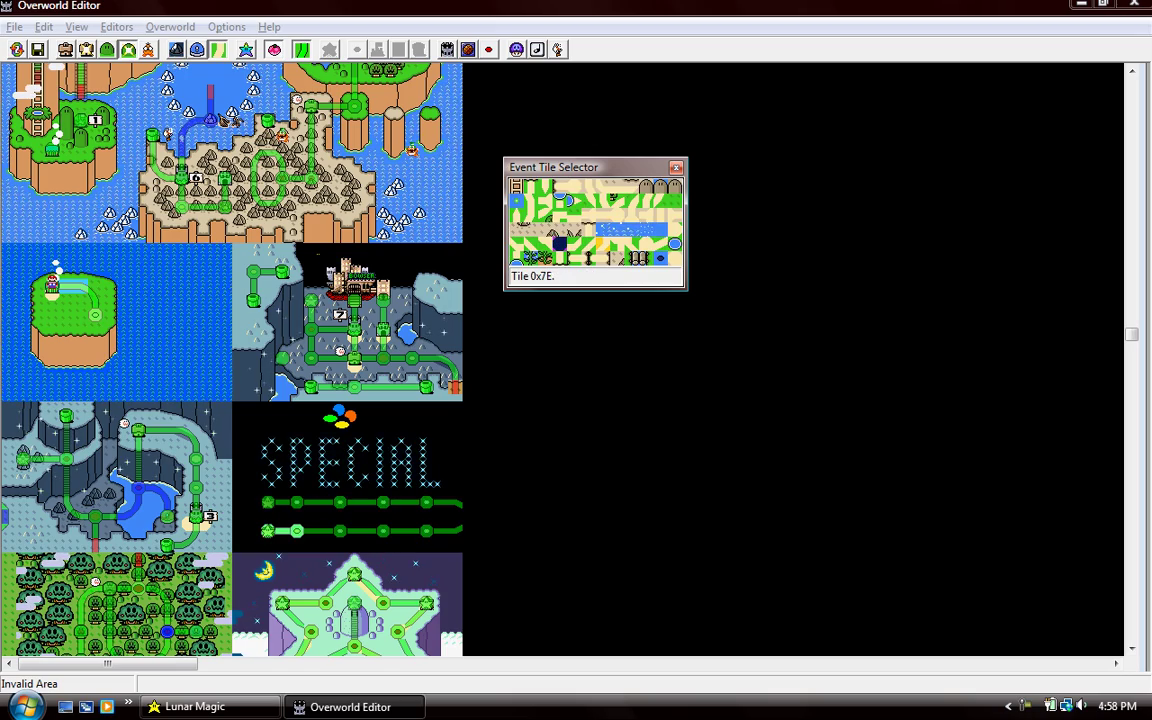
left_click(607, 231)
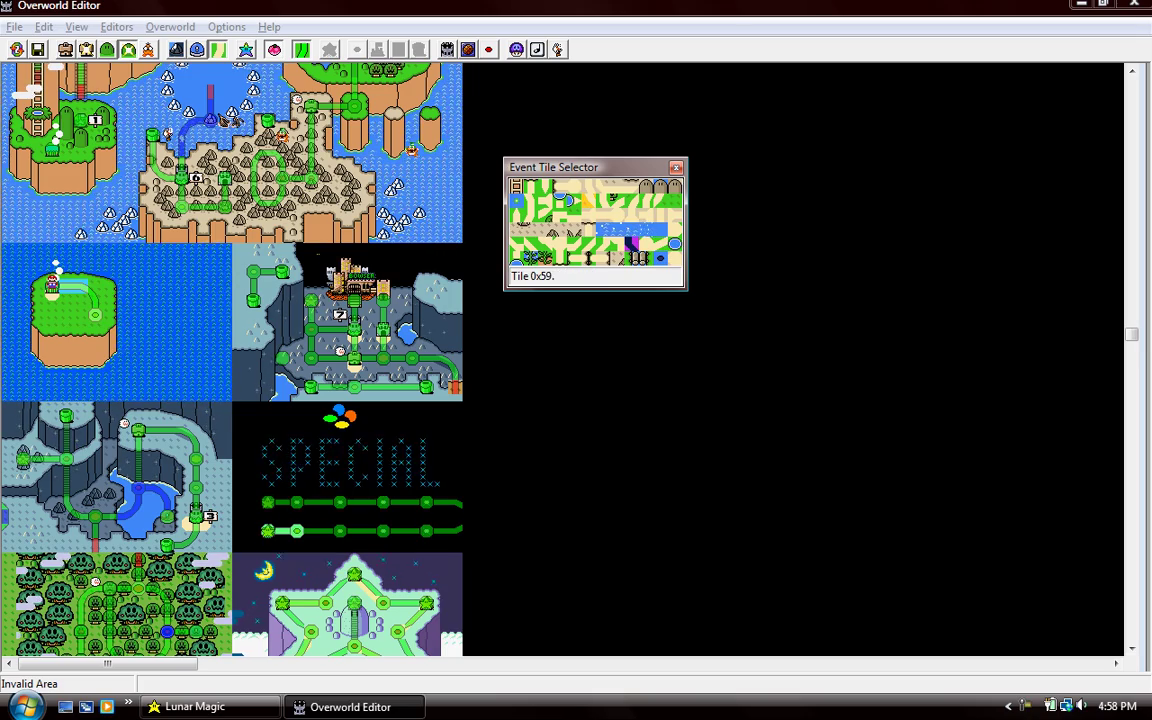
key("Page_Down")
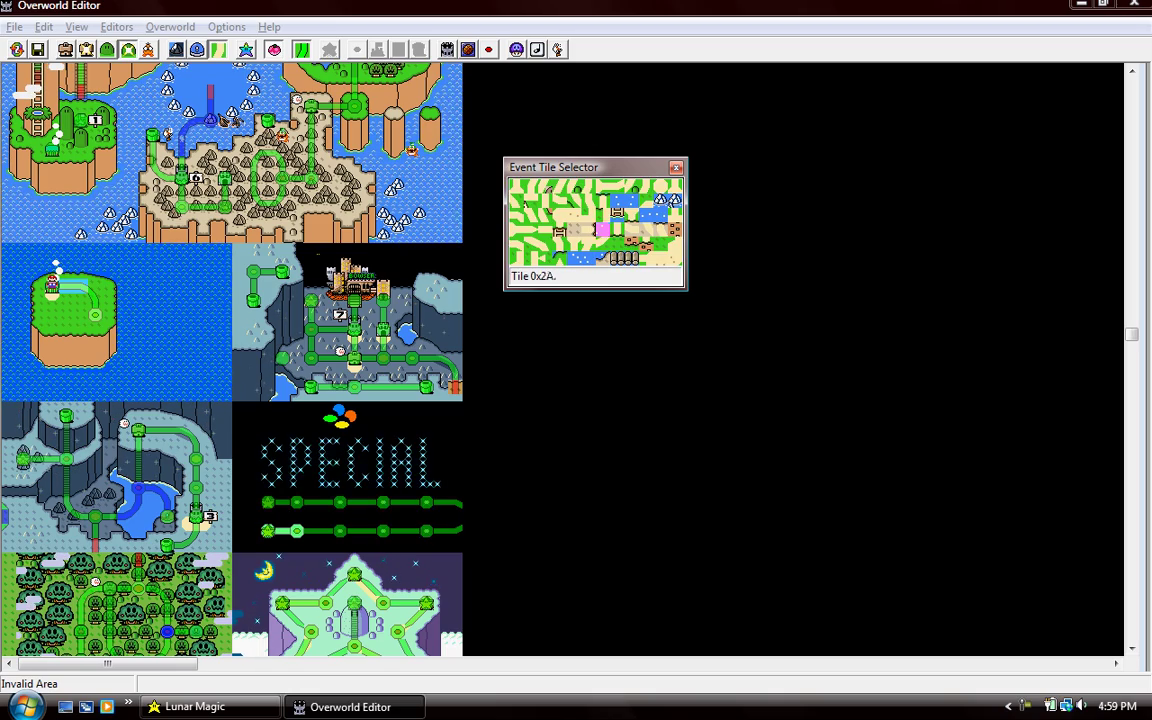
left_click(517, 200)
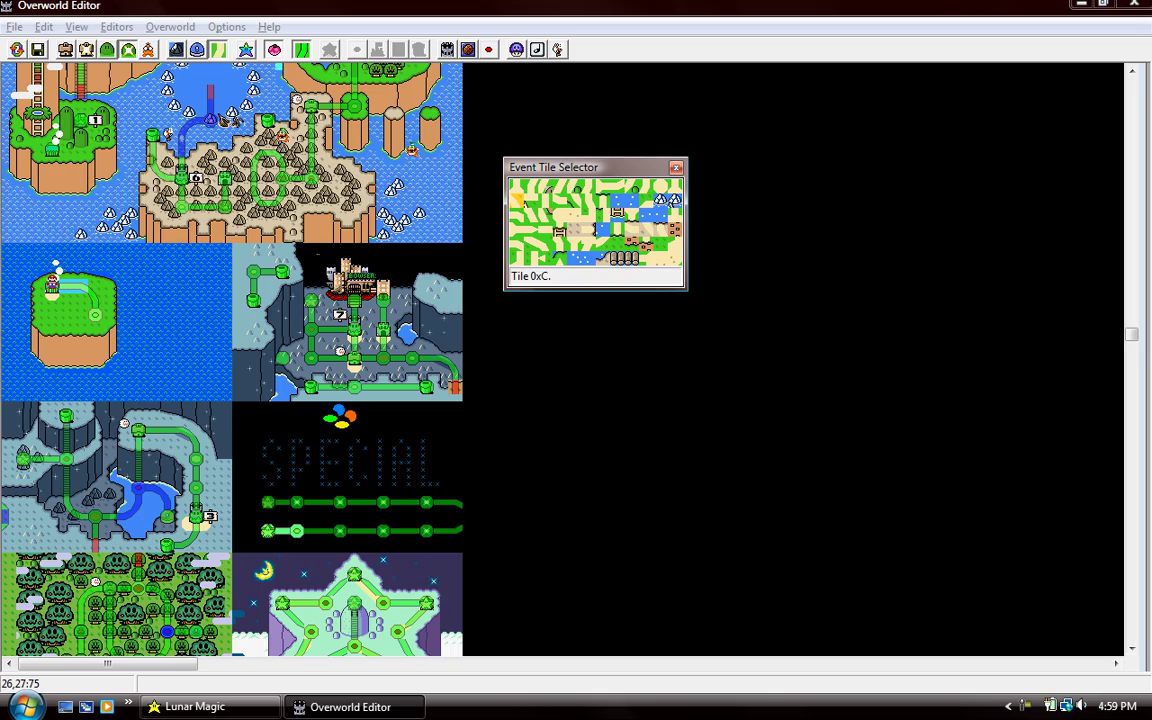
Delete the unwanted 2x2 tile block on the island, close the 8x8 tile picker, and save
key("ctrl+s")
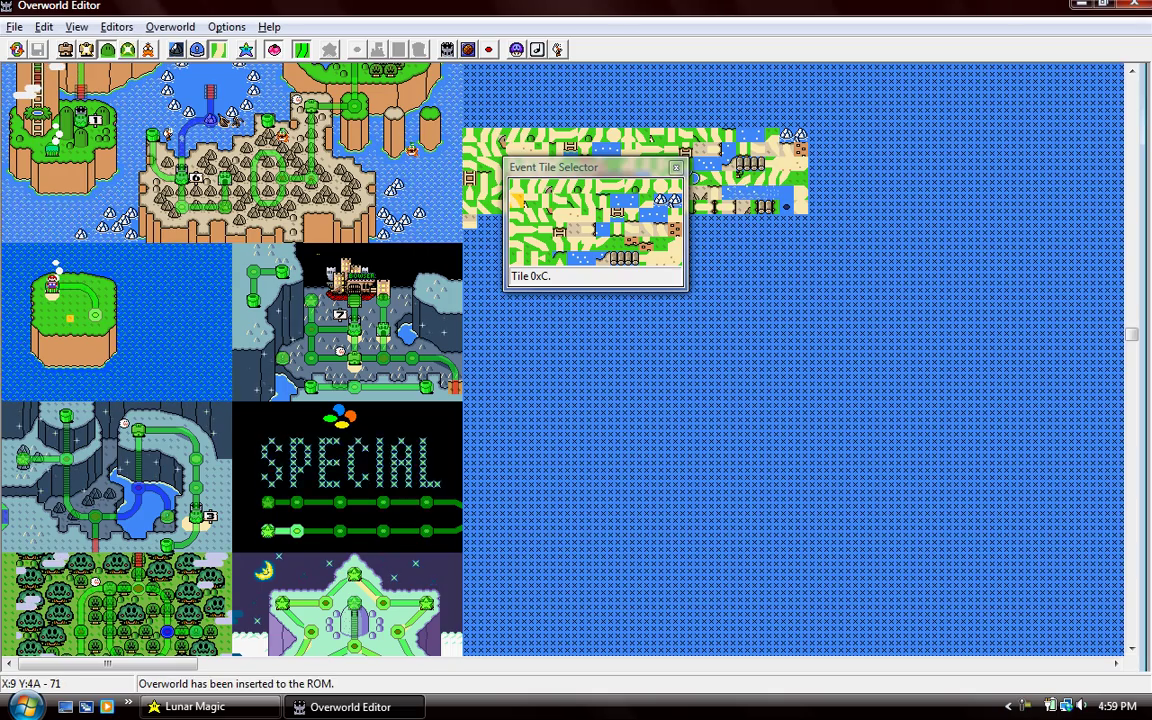
left_click(66, 315)
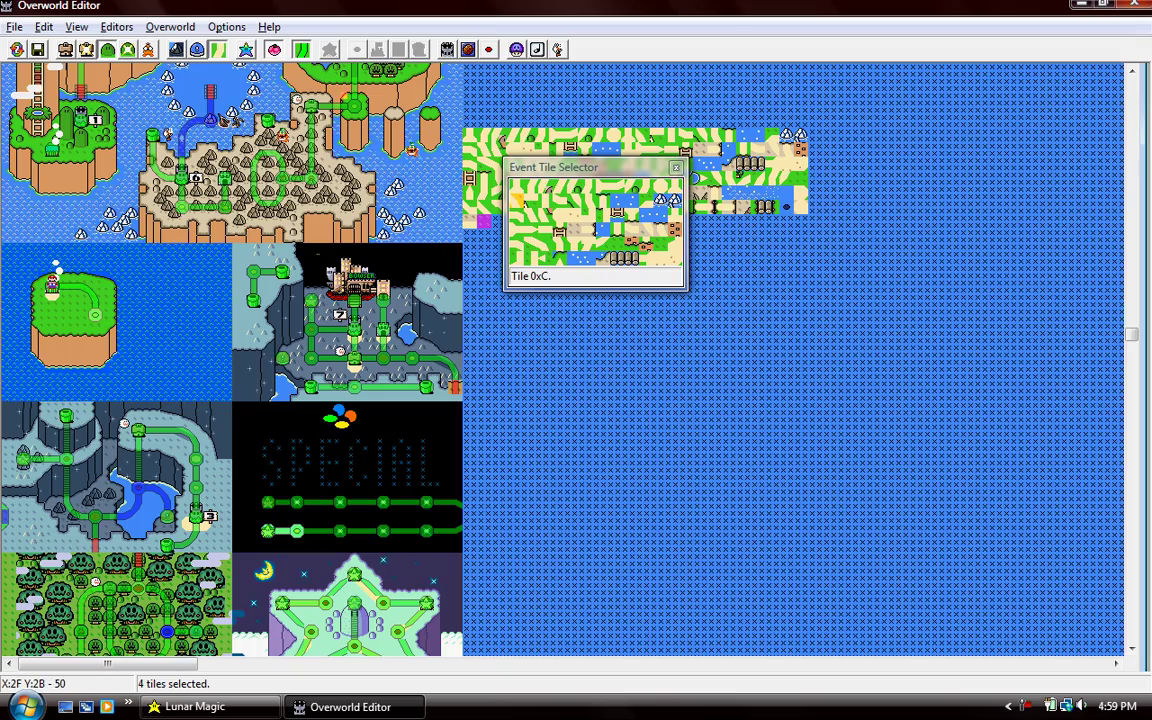
key("Insert")
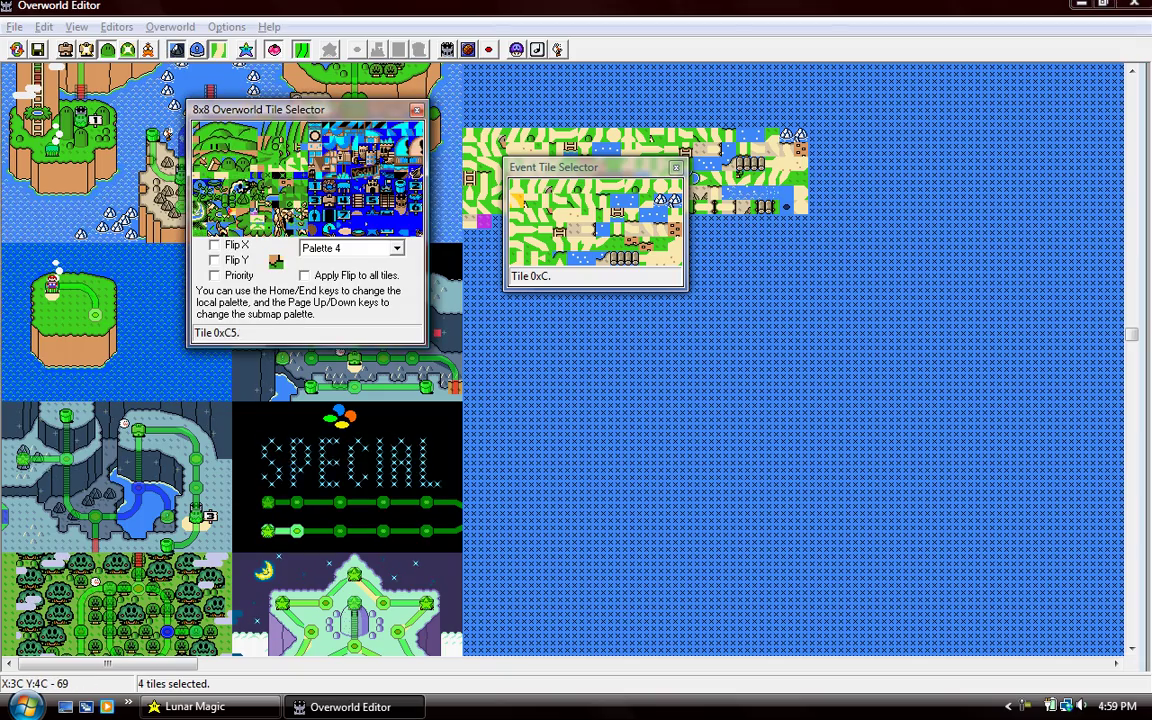
left_click(248, 236)
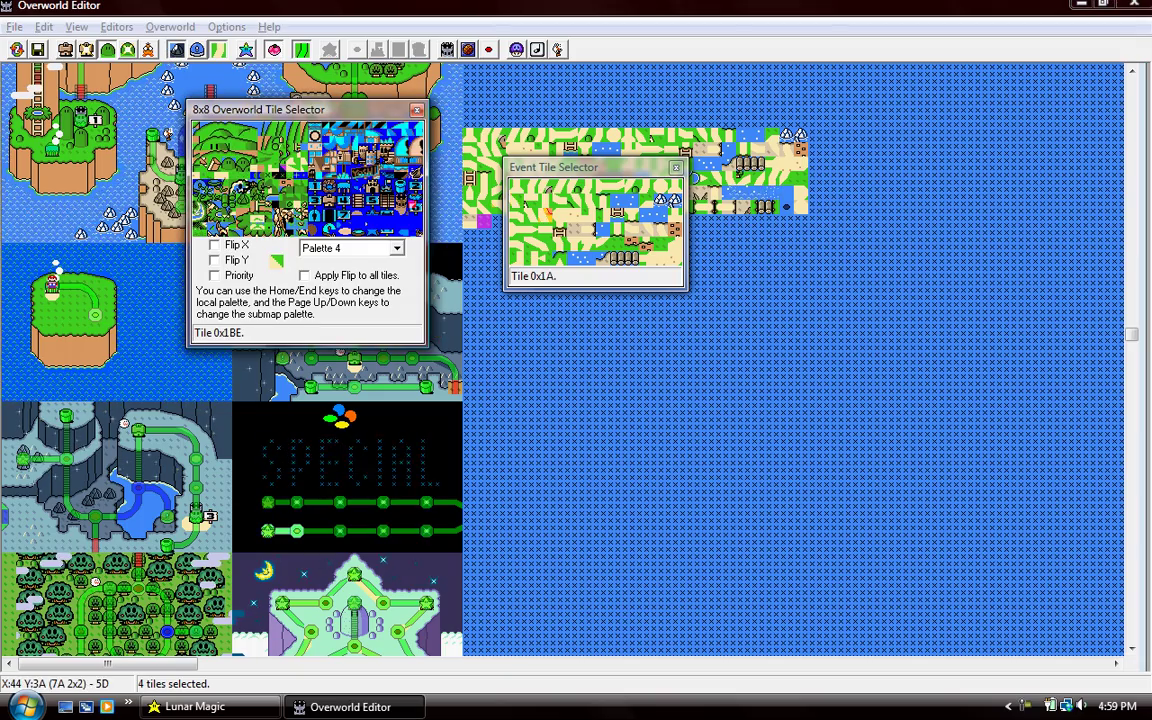
left_click_drag(580, 167, 618, 166)
key("Delete")
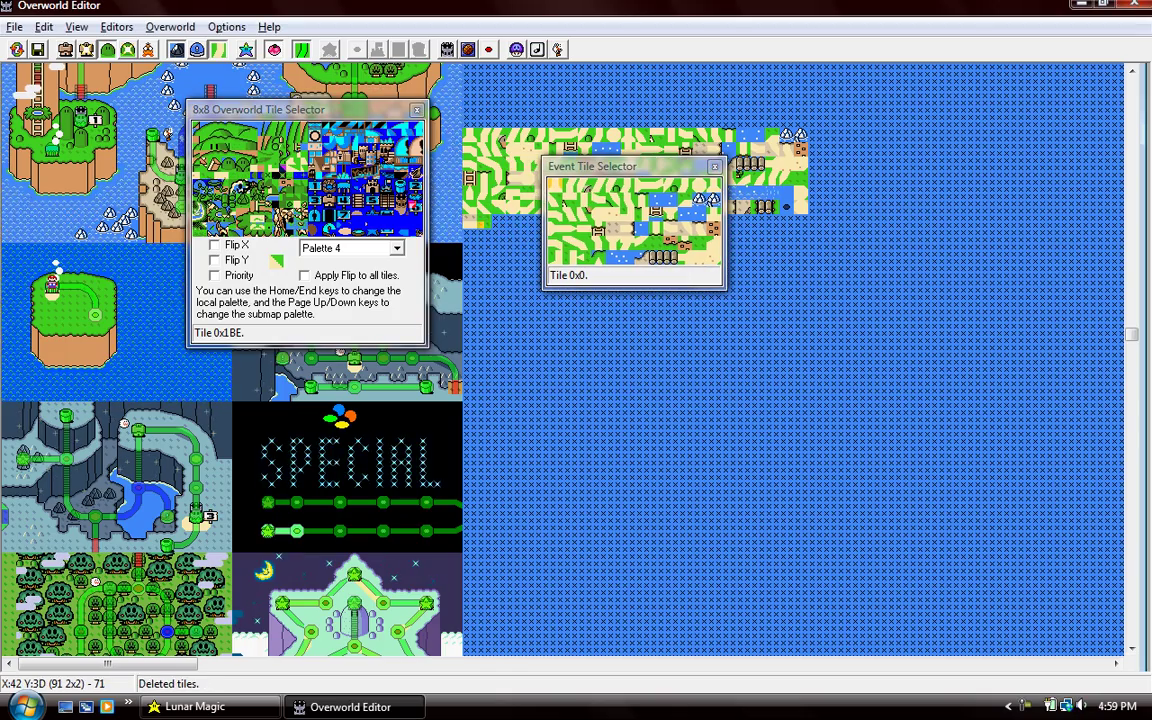
left_click(440, 132)
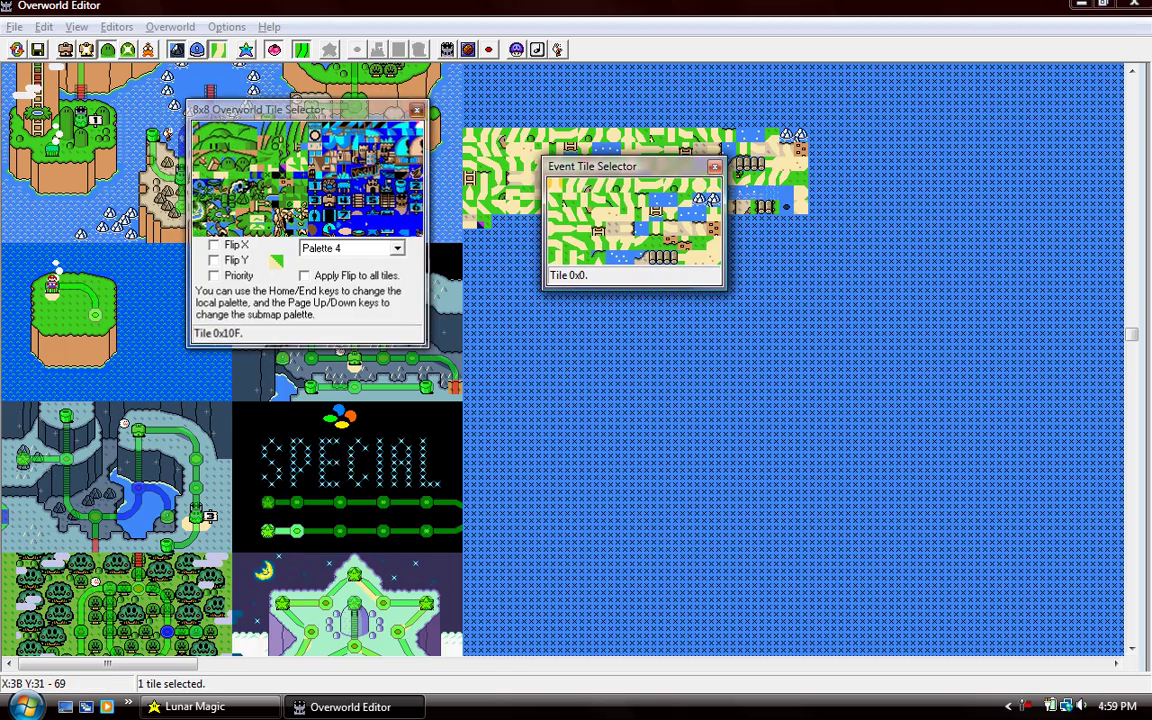
left_click(417, 109)
left_click(37, 49)
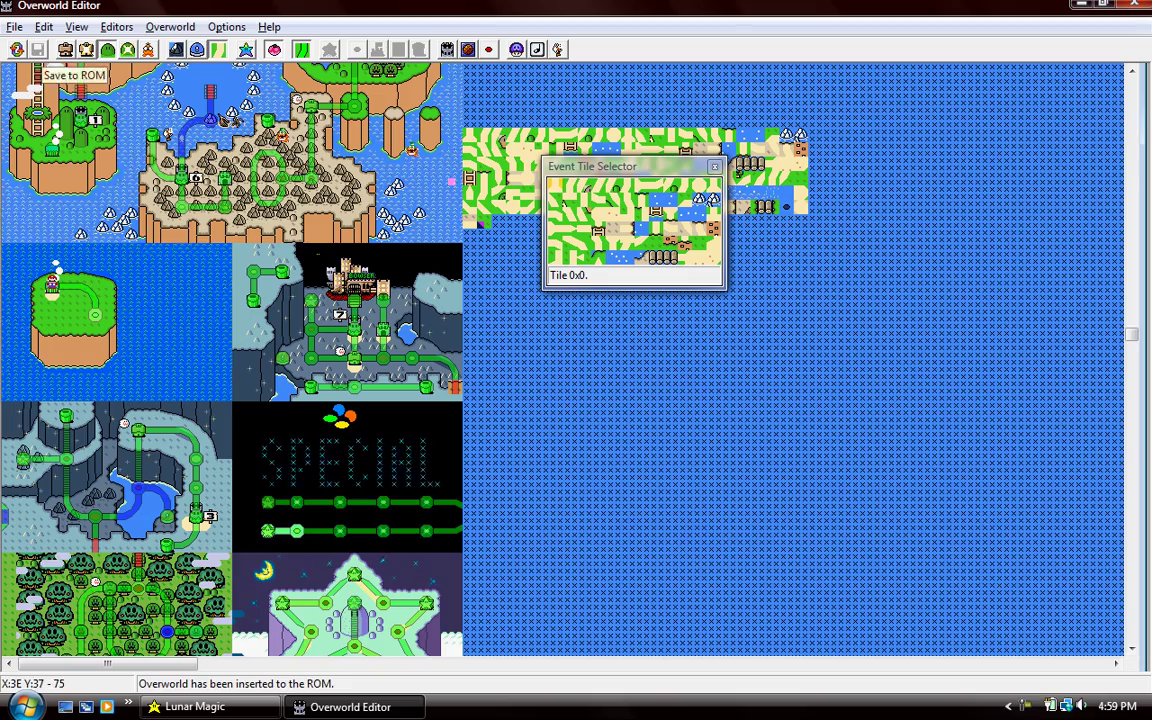
Choose magenta event tile 0x91, delete the stray event tiles in Layer 2 event mode, and save
key("Page_Down")
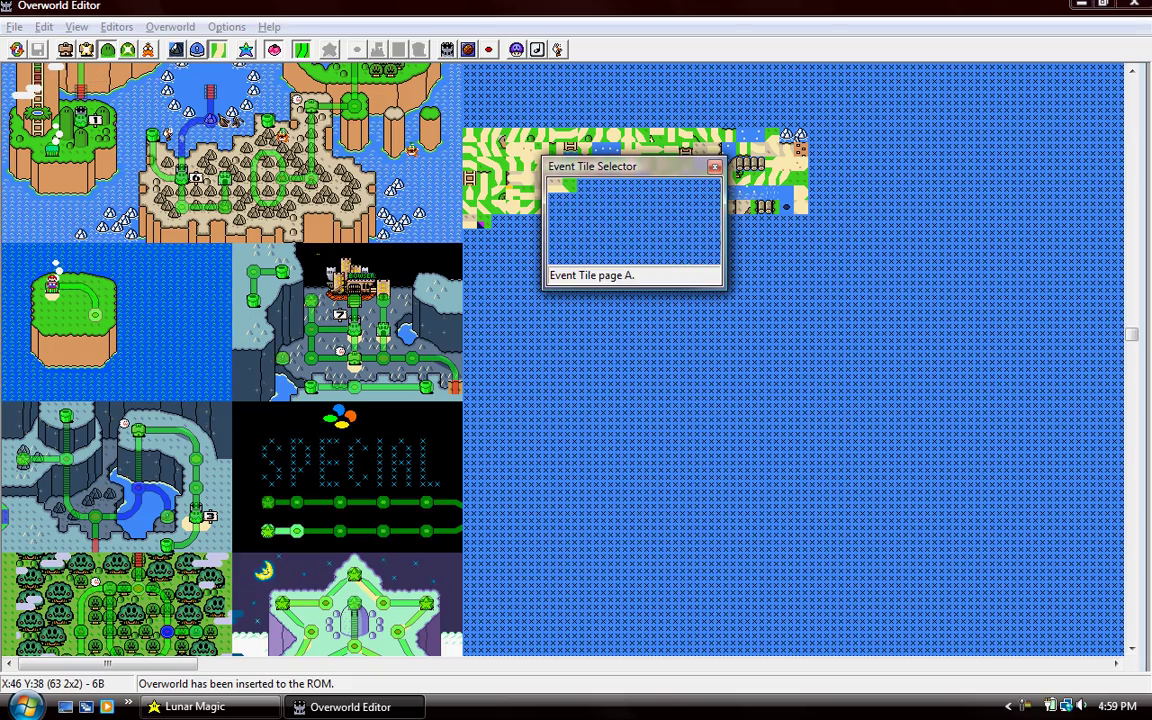
left_click(569, 185)
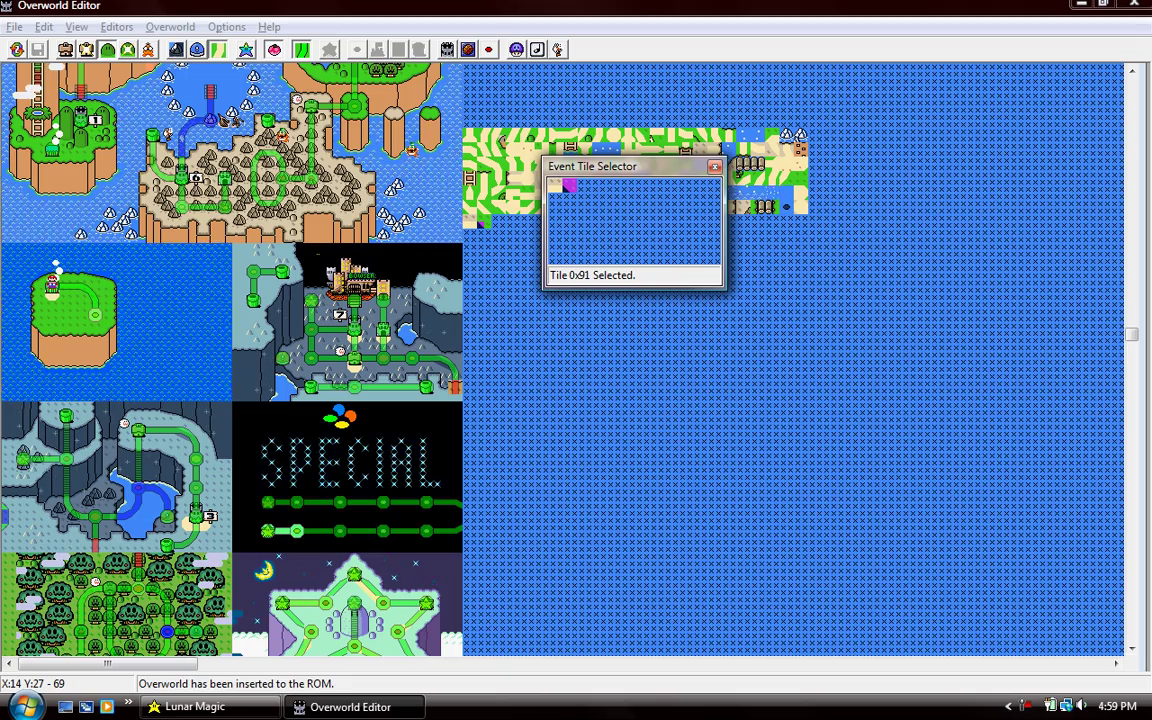
left_click(128, 49)
key("Delete")
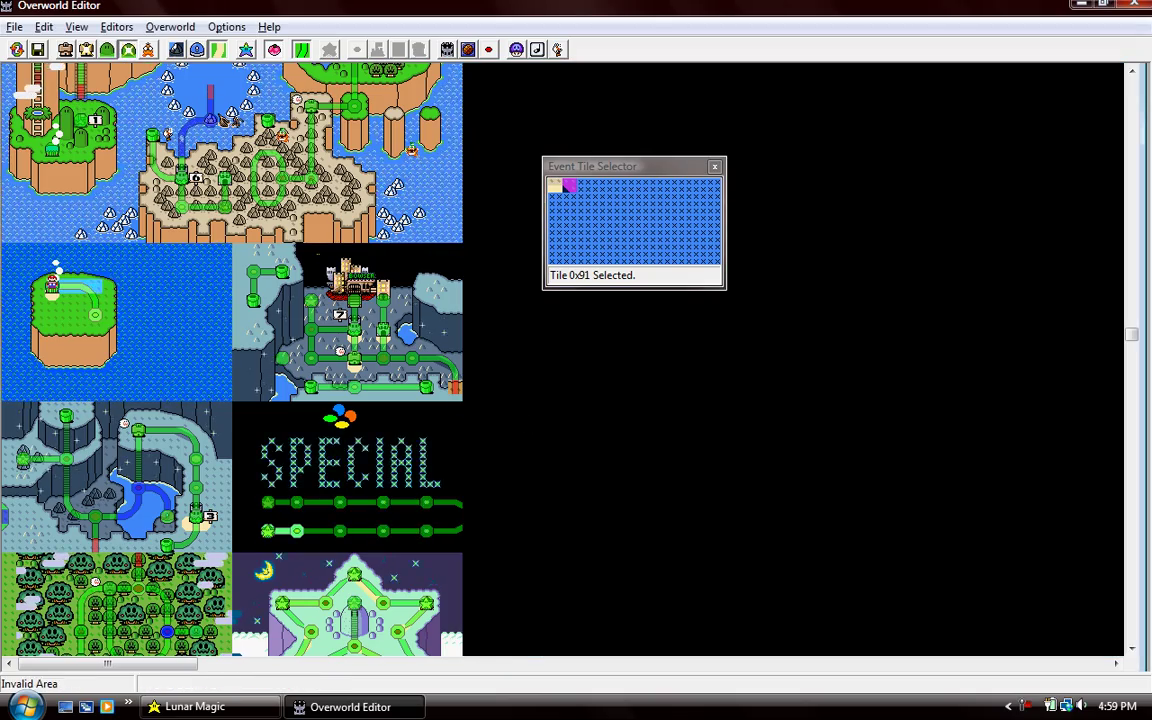
key("ctrl+s")
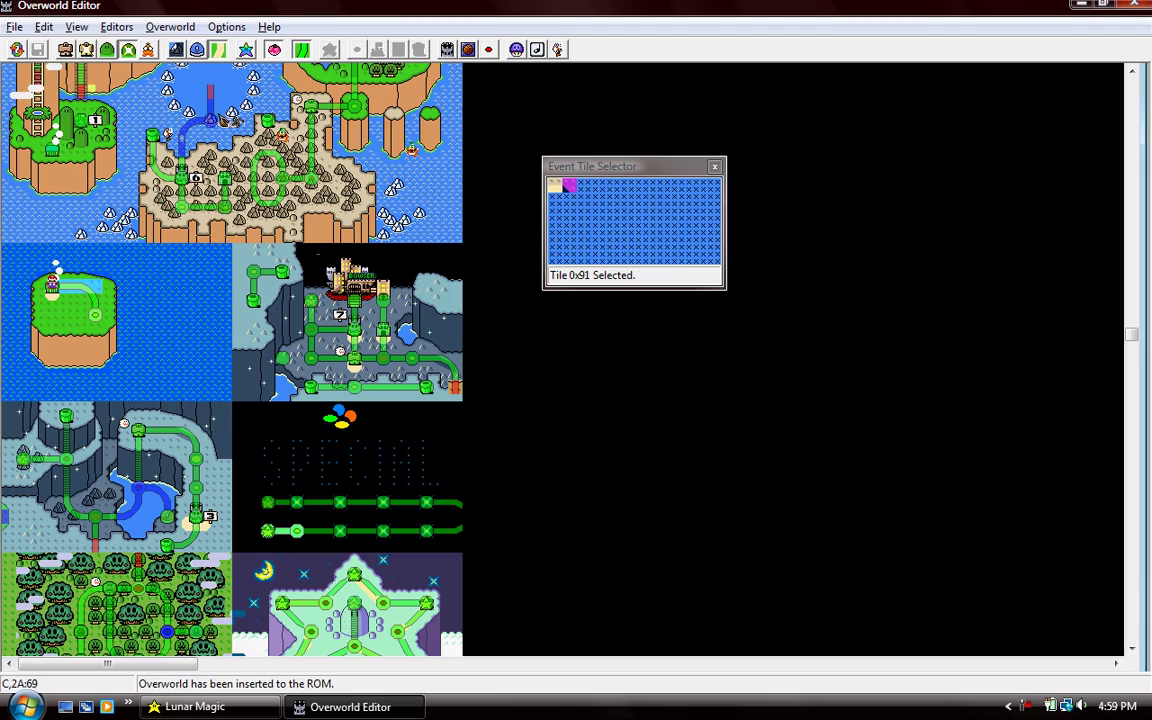